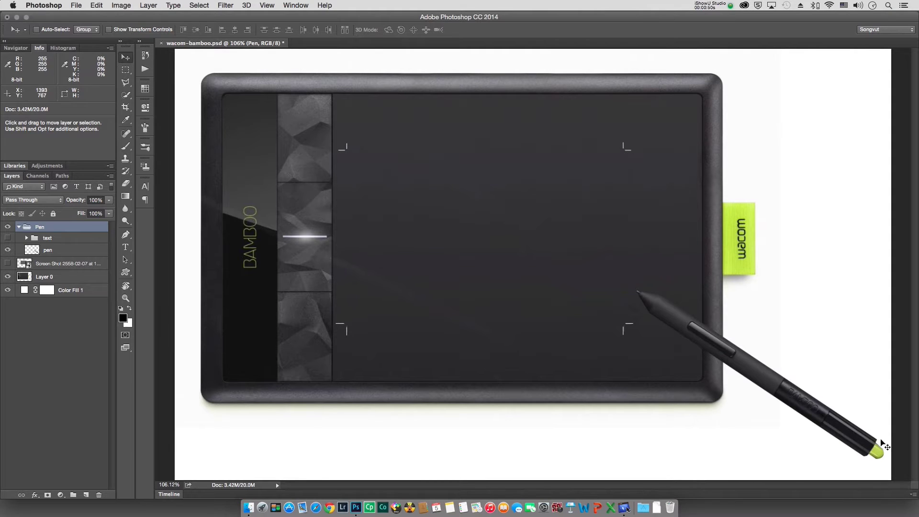
# Shift the pen graphic up-left, show the Right Click and Eraser labels, and briefly try the Eraser.
pyautogui.moveTo(823, 414); pyautogui.dragTo(720, 371)
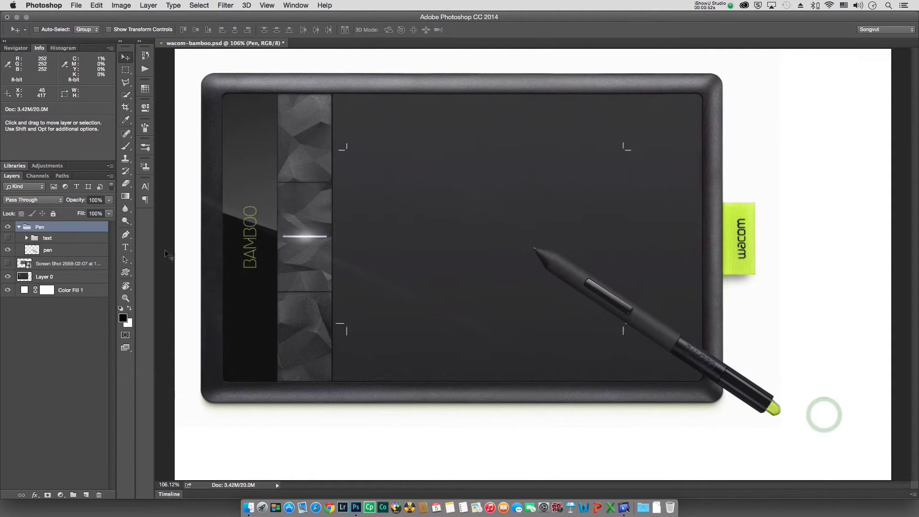
pyautogui.click(7, 237)
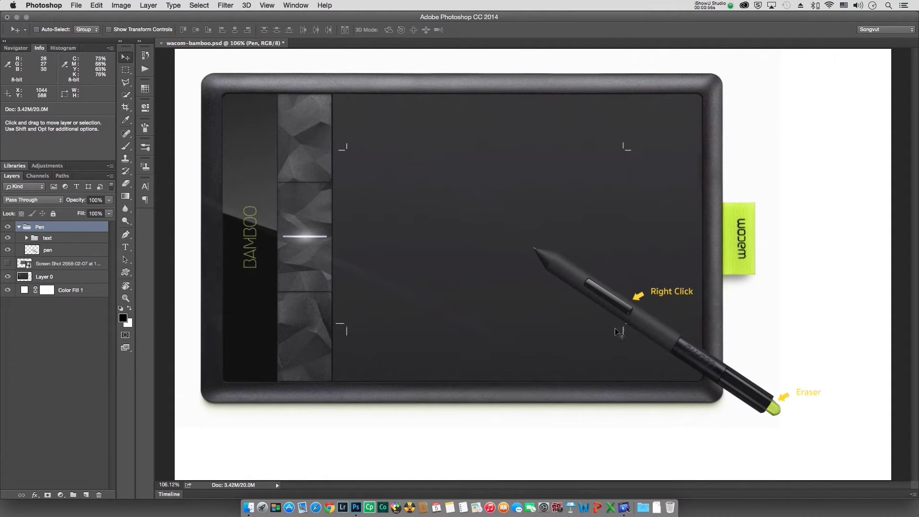
pyautogui.click(127, 183)
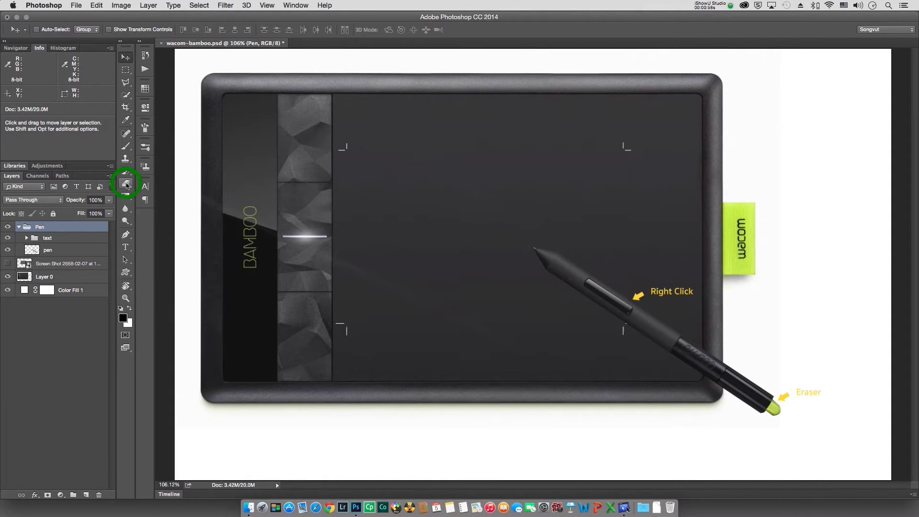
pyautogui.click(127, 184)
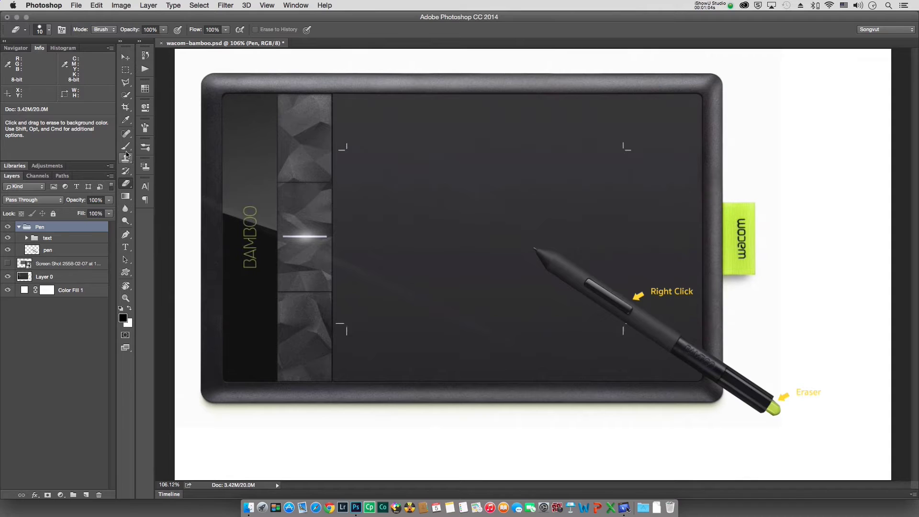
# Drag the Pen group to the tablet's lower-right edge and hide its labels.
pyautogui.click(125, 58)
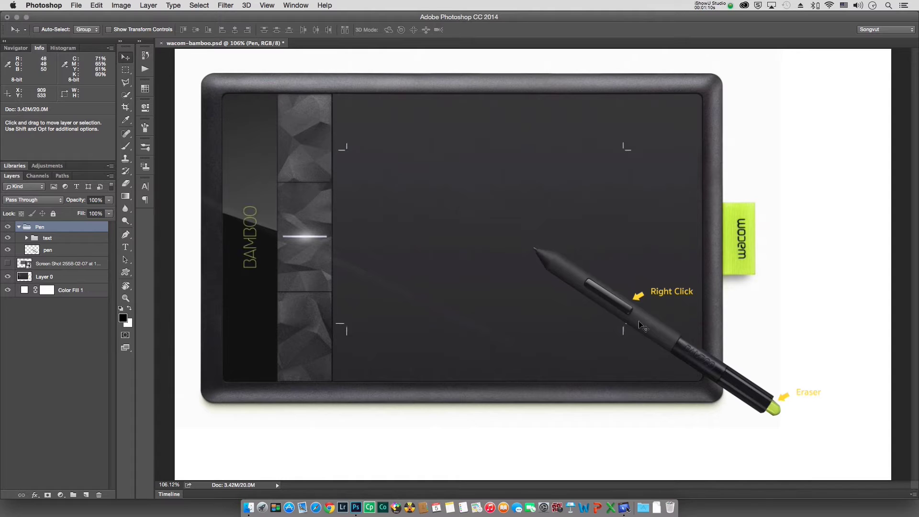
pyautogui.moveTo(645, 326); pyautogui.dragTo(680, 361)
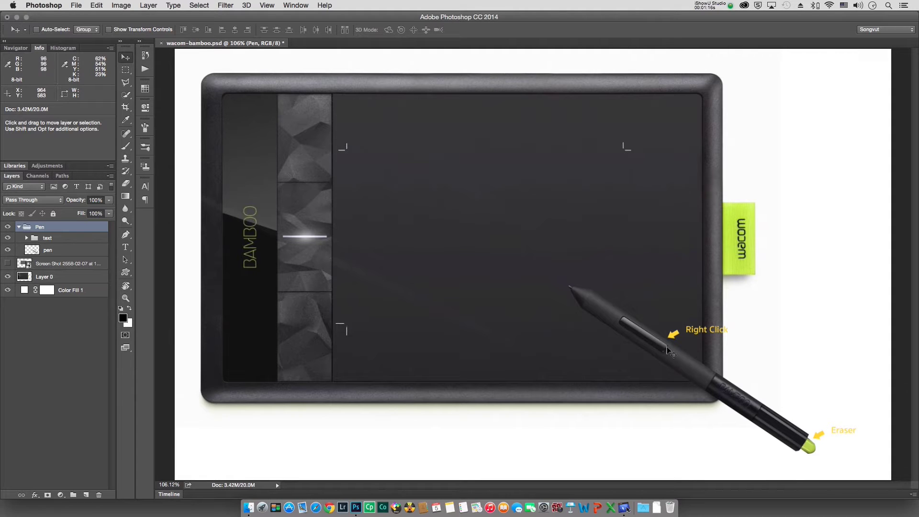
pyautogui.moveTo(674, 338); pyautogui.dragTo(476, 268)
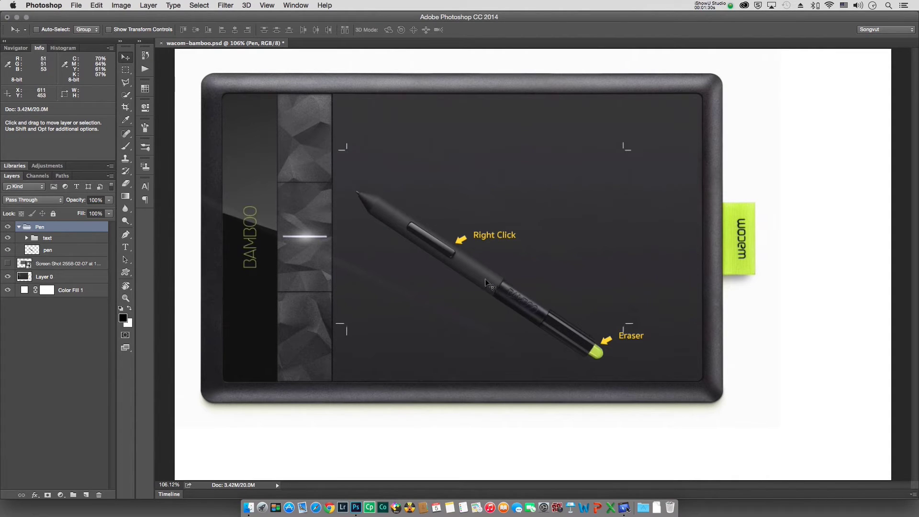
pyautogui.moveTo(484, 279); pyautogui.dragTo(718, 348)
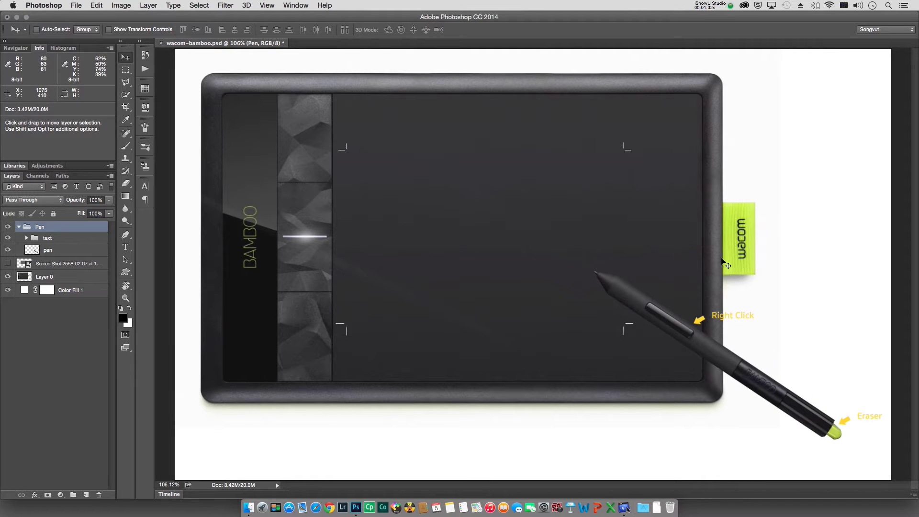
pyautogui.moveTo(706, 324); pyautogui.dragTo(720, 340)
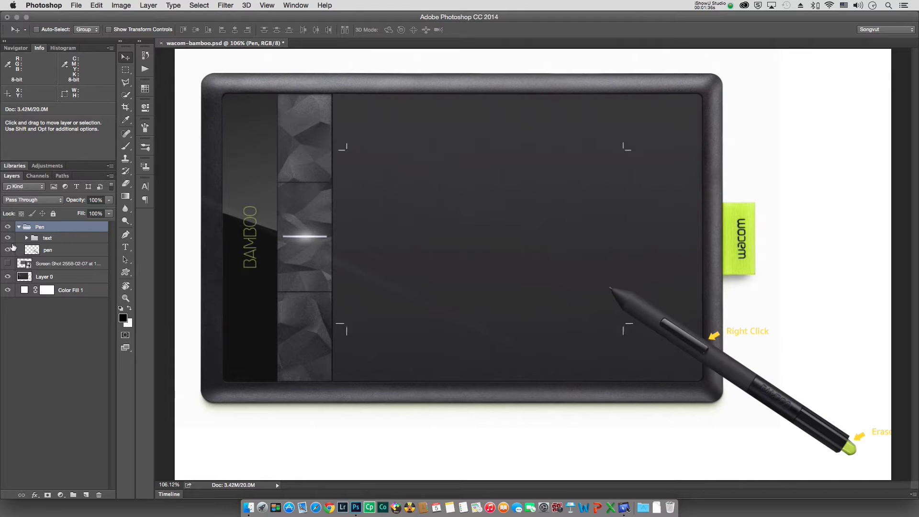
pyautogui.click(8, 238)
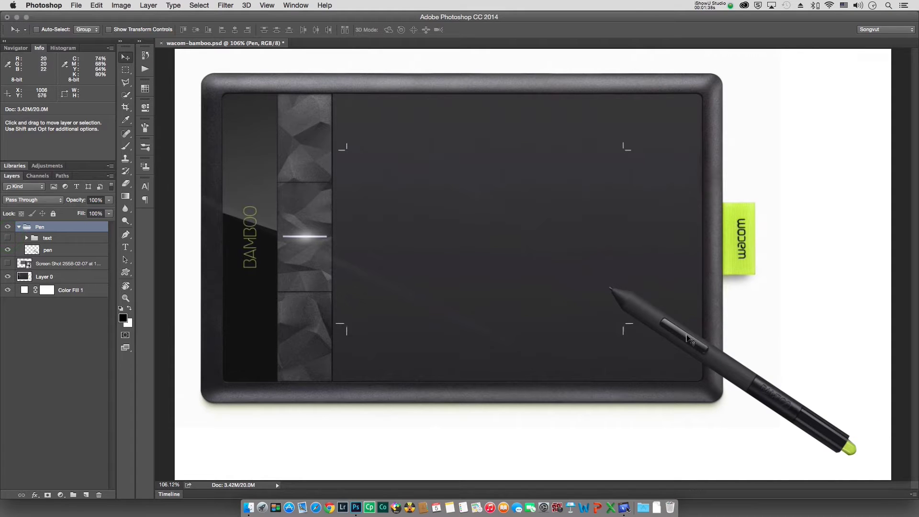
pyautogui.moveTo(721, 360); pyautogui.dragTo(718, 360)
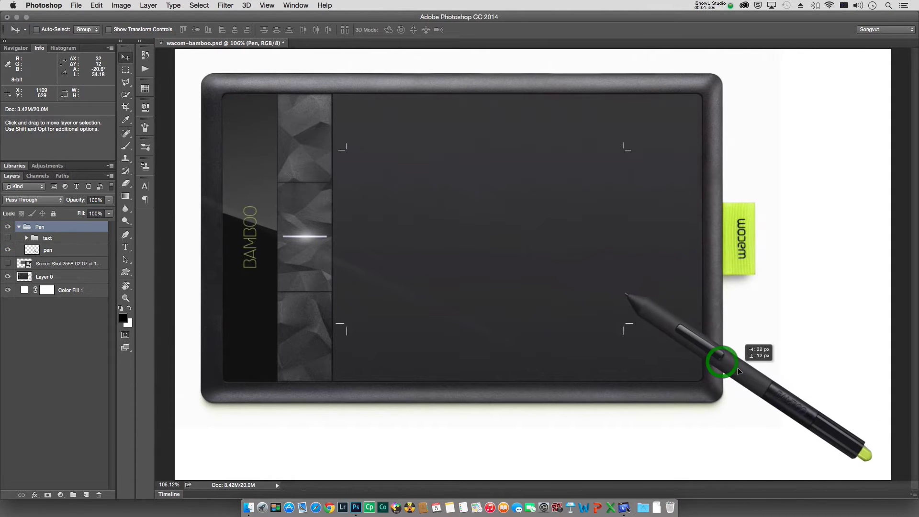
# Turn on the guides framing the tablet's active area.
pyautogui.press('super+semicolon')
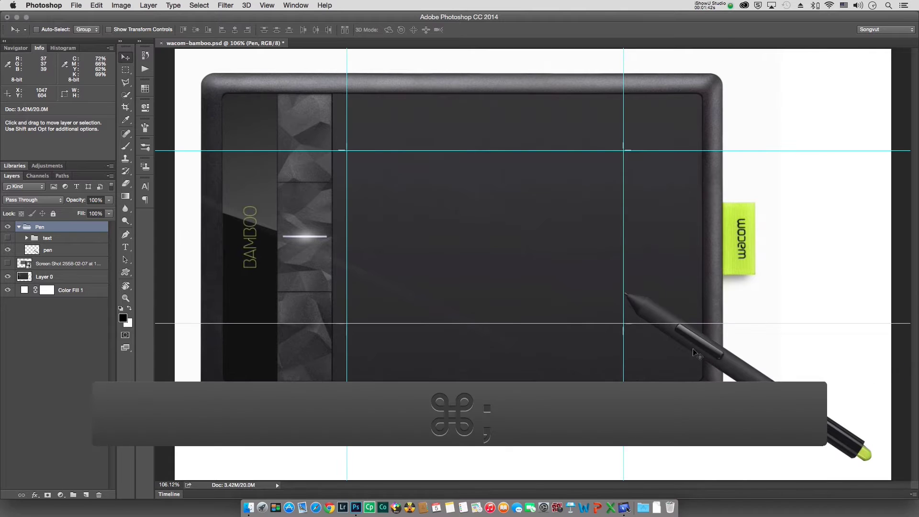
pyautogui.press('super+semicolon')
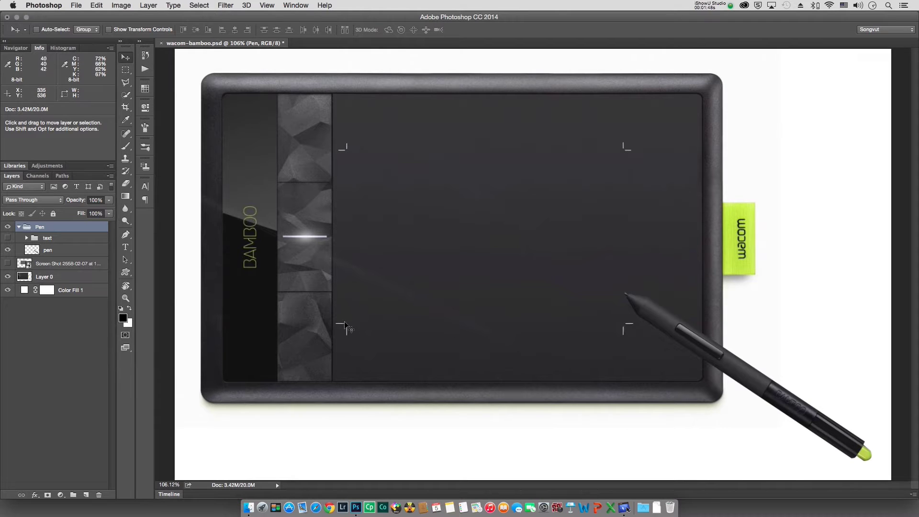
pyautogui.press('super')
pyautogui.press('super+semicolon')
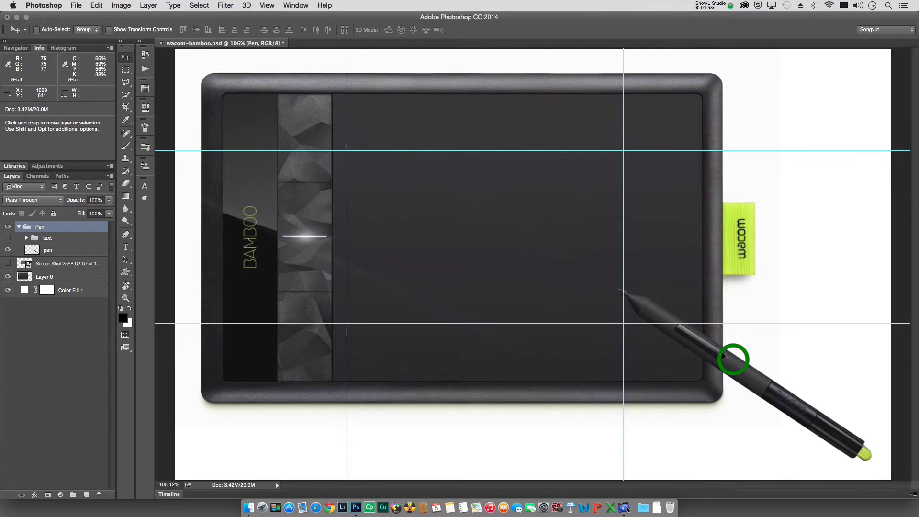
# Drag the pen diagonally across the tablet's lower half, its green end overhanging the edge.
pyautogui.moveTo(721, 352); pyautogui.dragTo(458, 223)
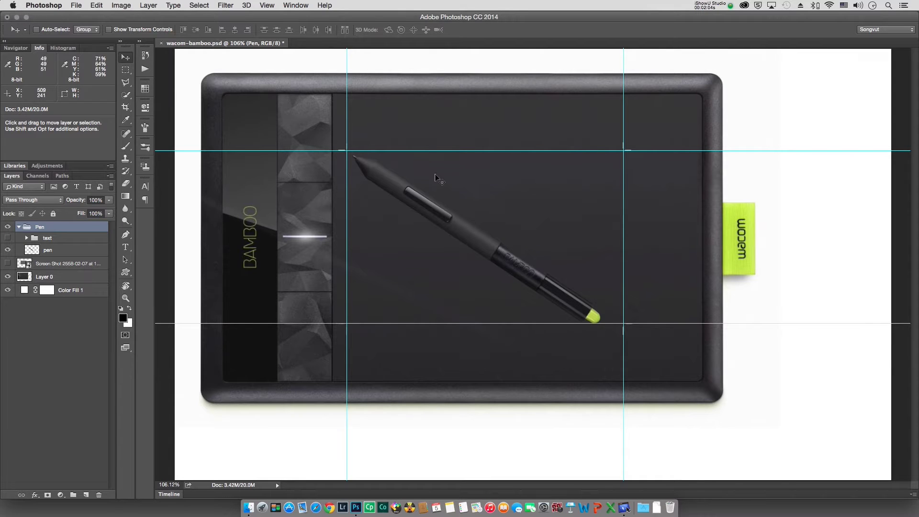
pyautogui.moveTo(460, 227); pyautogui.dragTo(712, 224)
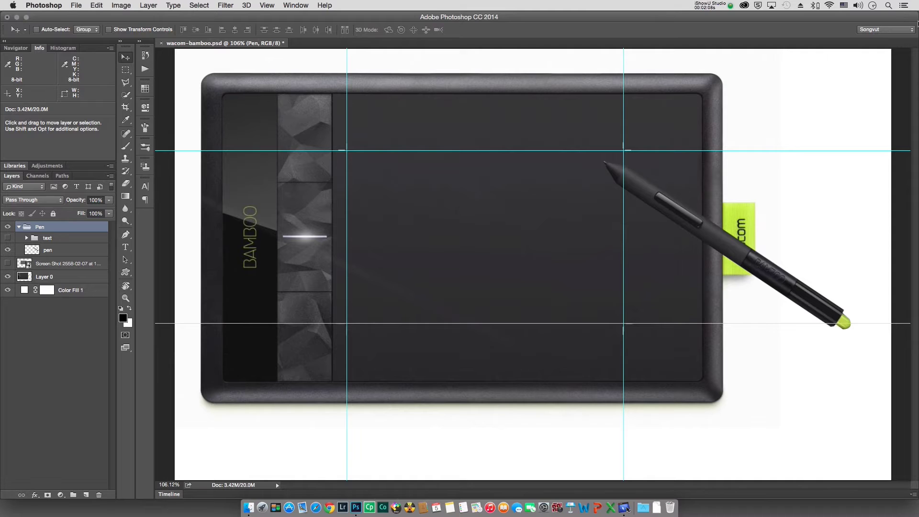
pyautogui.moveTo(701, 225); pyautogui.dragTo(564, 277)
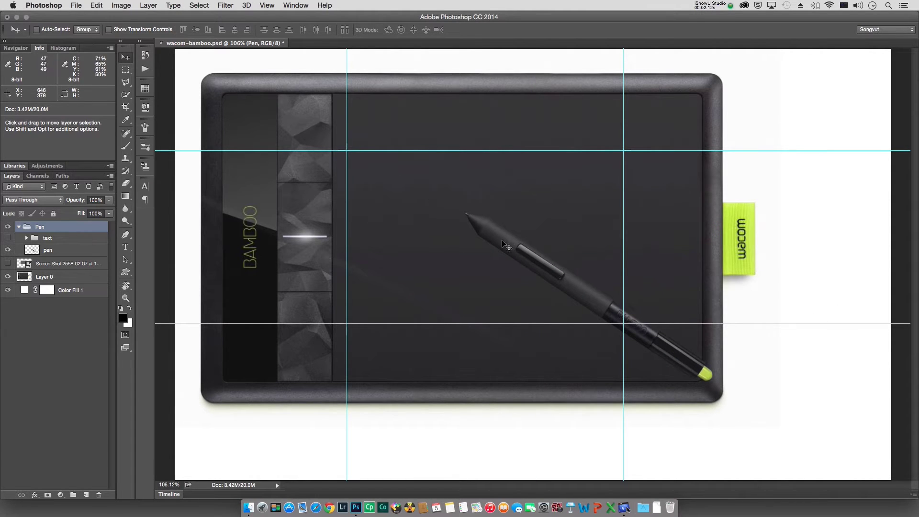
pyautogui.moveTo(503, 239); pyautogui.dragTo(504, 322)
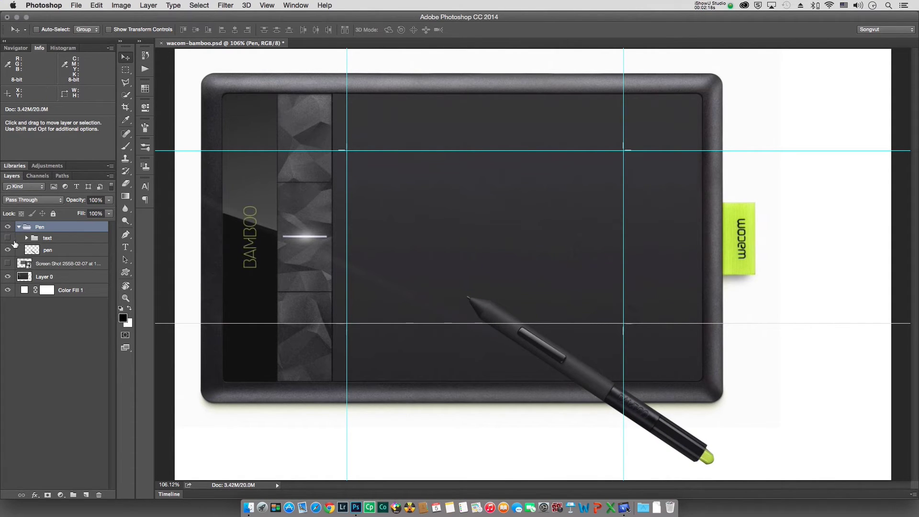
# Show the desktop screenshot, hide the guides, and rest the pen's tip on the screenshot's upper middle.
pyautogui.click(8, 263)
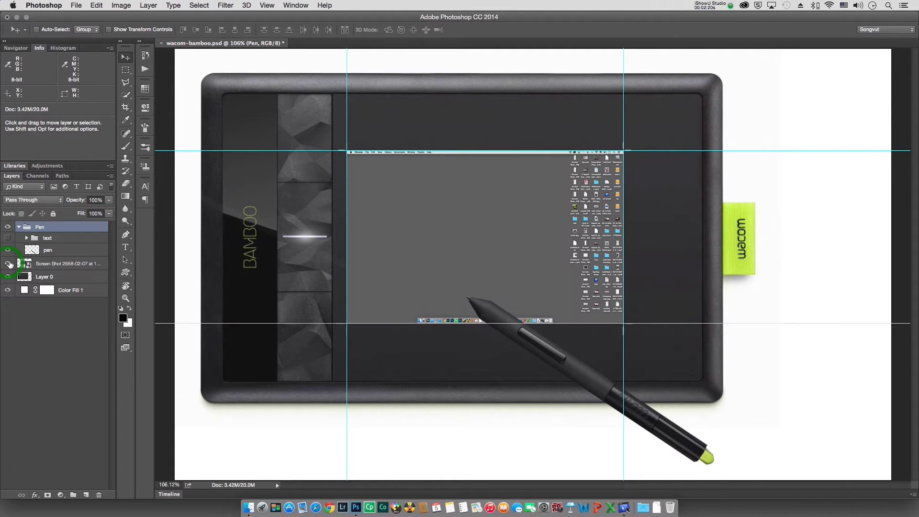
pyautogui.press('super+semicolon')
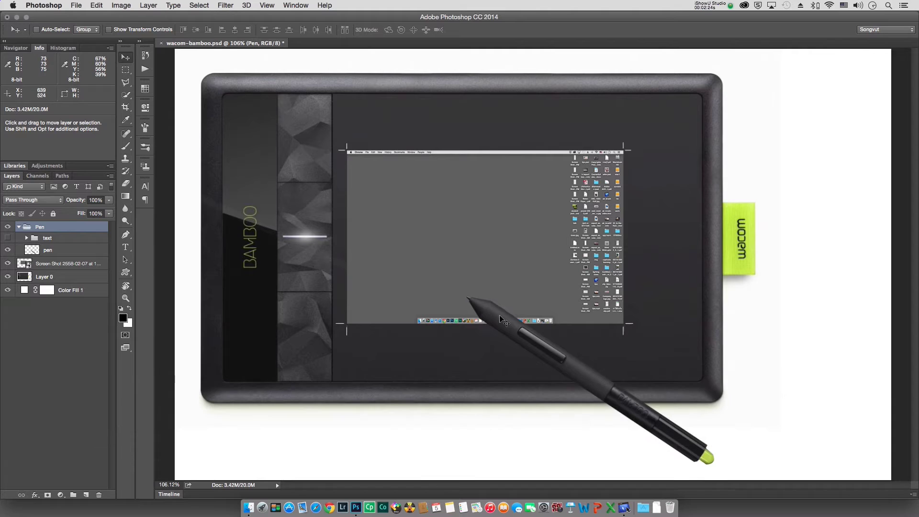
pyautogui.moveTo(500, 315); pyautogui.dragTo(390, 191)
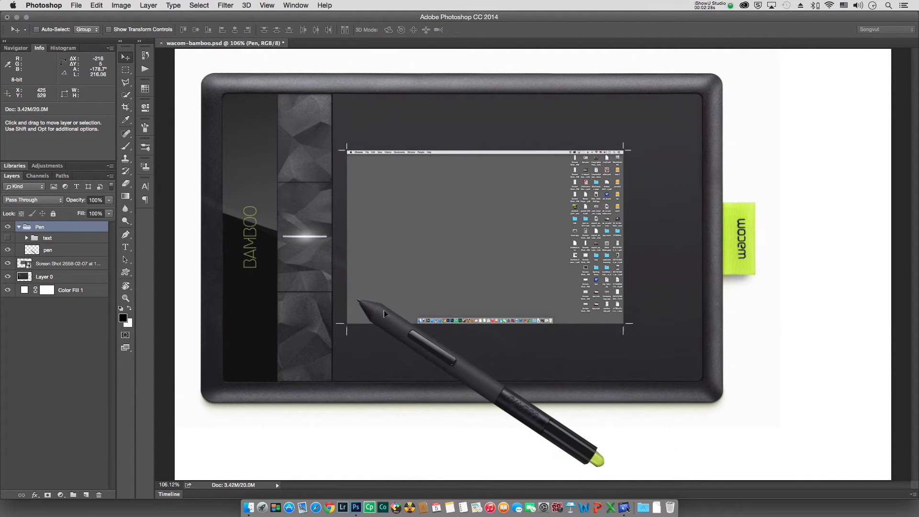
pyautogui.moveTo(390, 191); pyautogui.dragTo(391, 322)
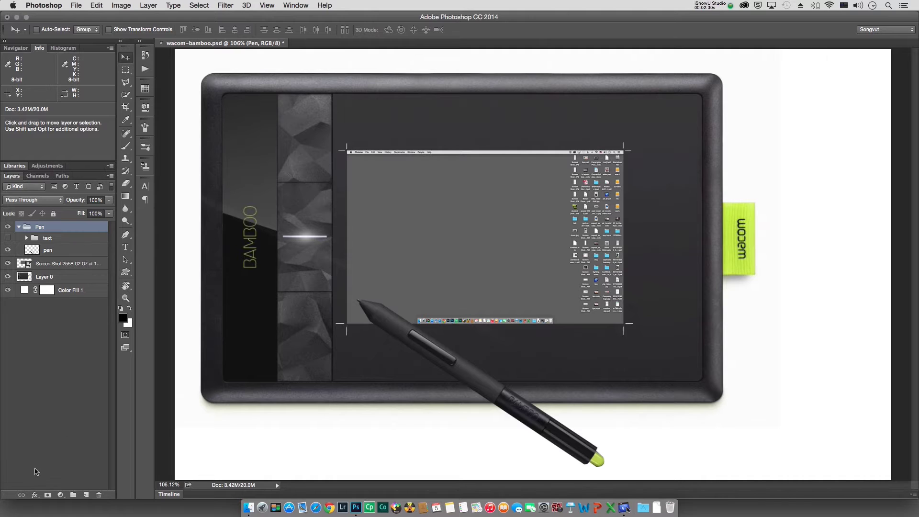
pyautogui.moveTo(400, 321)
pyautogui.mouseDown()
pyautogui.moveTo(539, 224)
pyautogui.moveTo(634, 192)
pyautogui.moveTo(501, 198)
pyautogui.moveTo(418, 240)
pyautogui.moveTo(610, 285)
pyautogui.mouseUp()
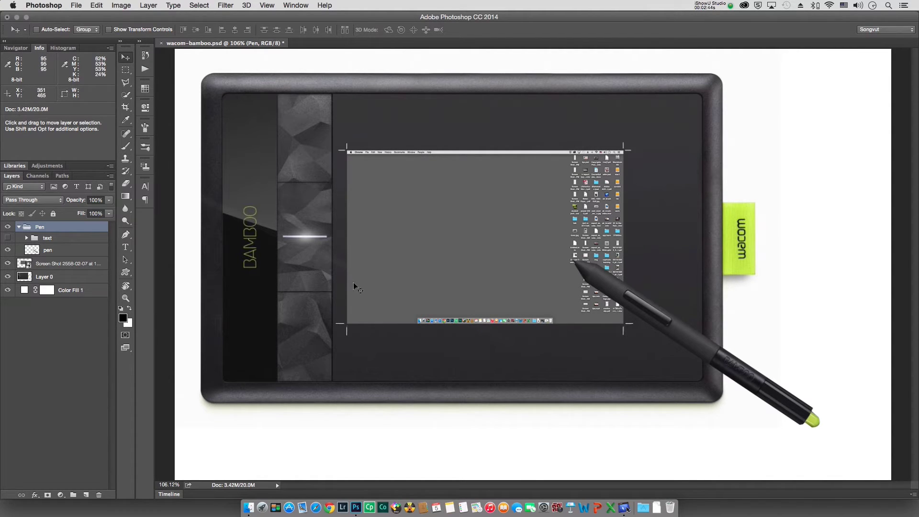
pyautogui.moveTo(608, 289)
pyautogui.mouseDown()
pyautogui.moveTo(622, 313)
pyautogui.moveTo(615, 307)
pyautogui.mouseUp()
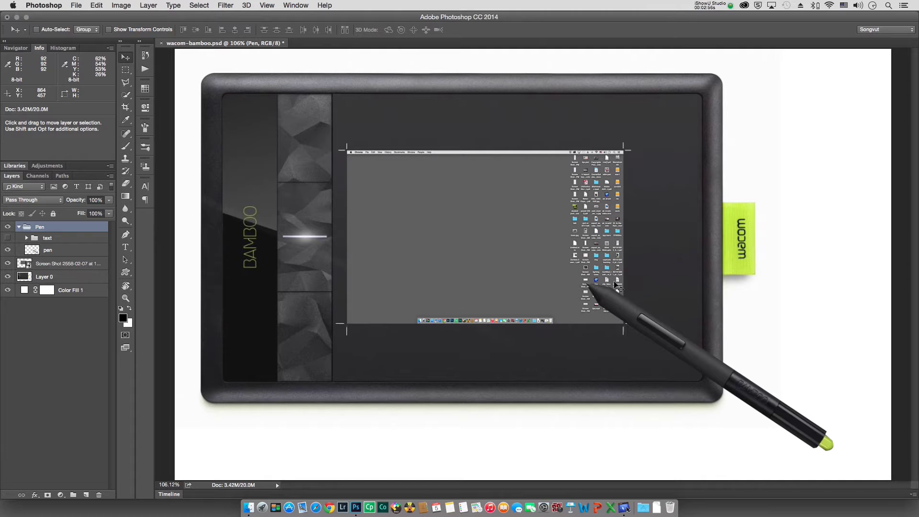
pyautogui.moveTo(631, 316)
pyautogui.mouseDown()
pyautogui.moveTo(412, 212)
pyautogui.moveTo(450, 220)
pyautogui.mouseUp()
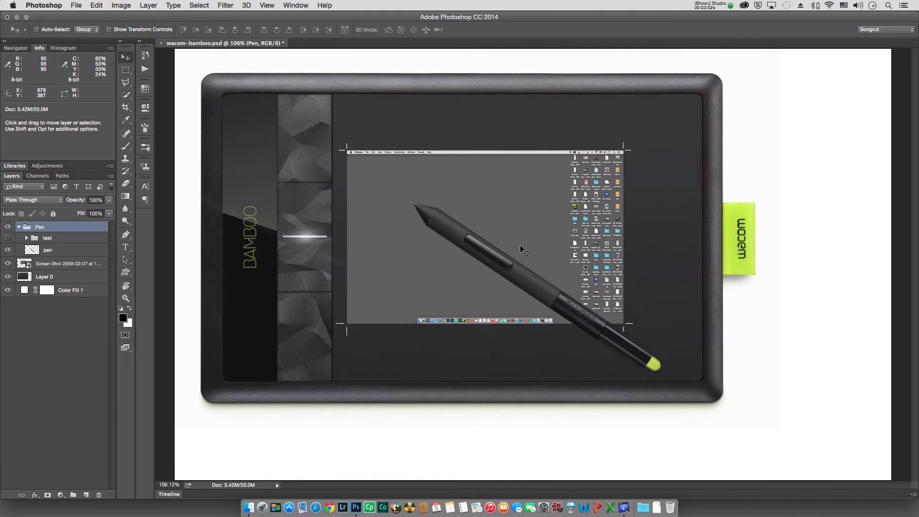
pyautogui.moveTo(505, 260); pyautogui.dragTo(530, 264)
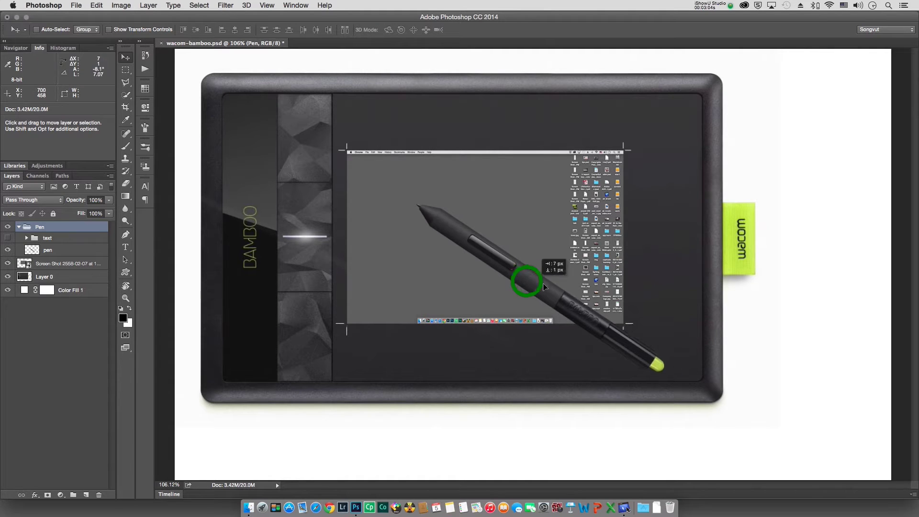
pyautogui.moveTo(465, 224); pyautogui.dragTo(526, 194)
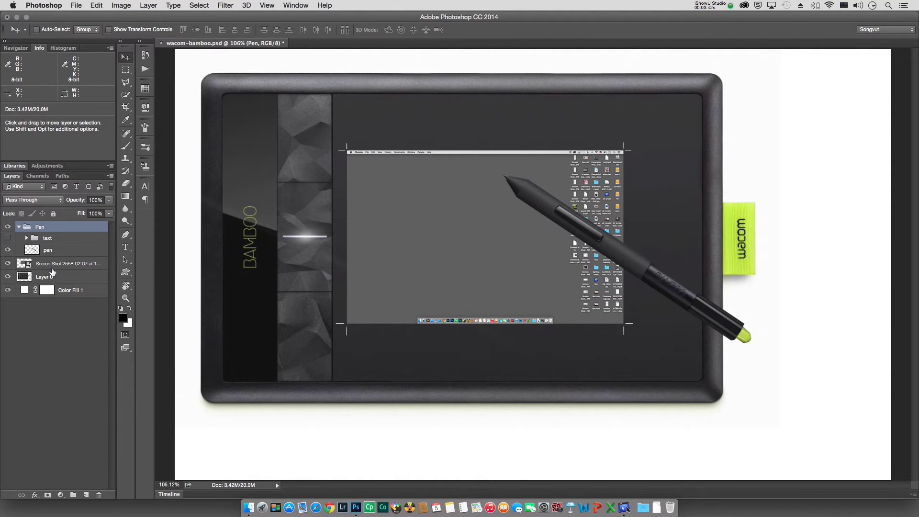
# Hide the screenshot and reposition the pen image on the tablet, leaving the wacom tag uncovered.
pyautogui.click(8, 264)
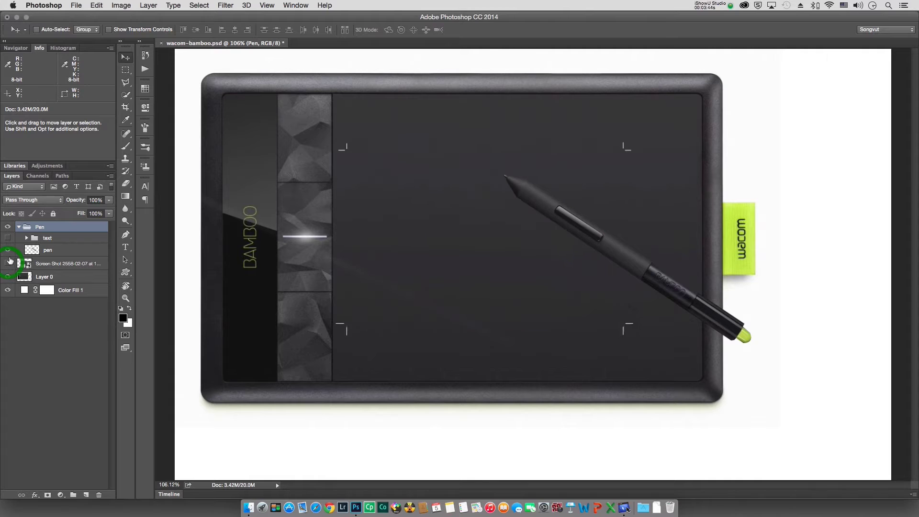
pyautogui.moveTo(589, 242)
pyautogui.mouseDown()
pyautogui.moveTo(525, 235)
pyautogui.moveTo(464, 379)
pyautogui.mouseUp()
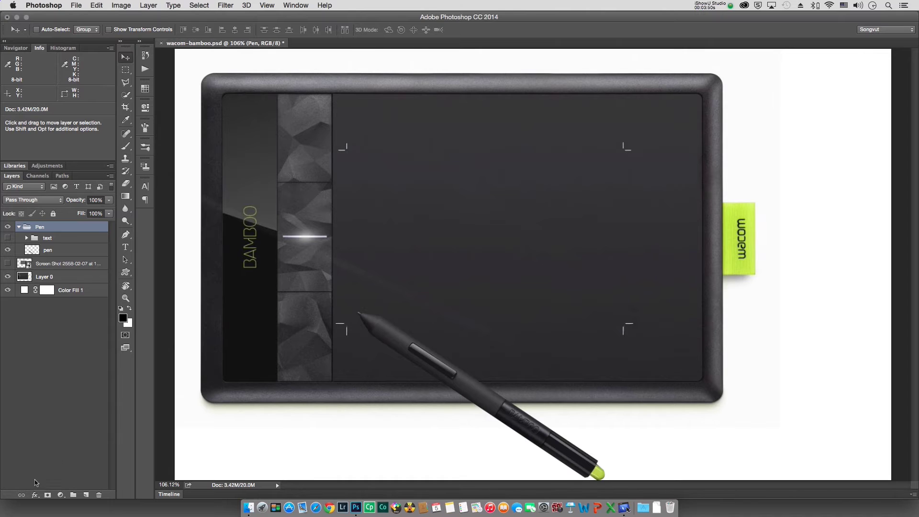
pyautogui.moveTo(471, 390); pyautogui.dragTo(555, 318)
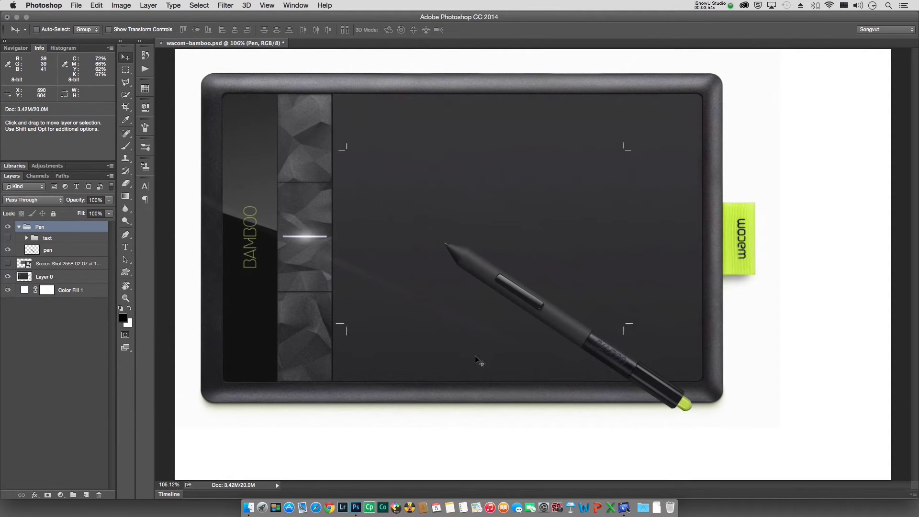
pyautogui.moveTo(554, 319); pyautogui.dragTo(561, 303)
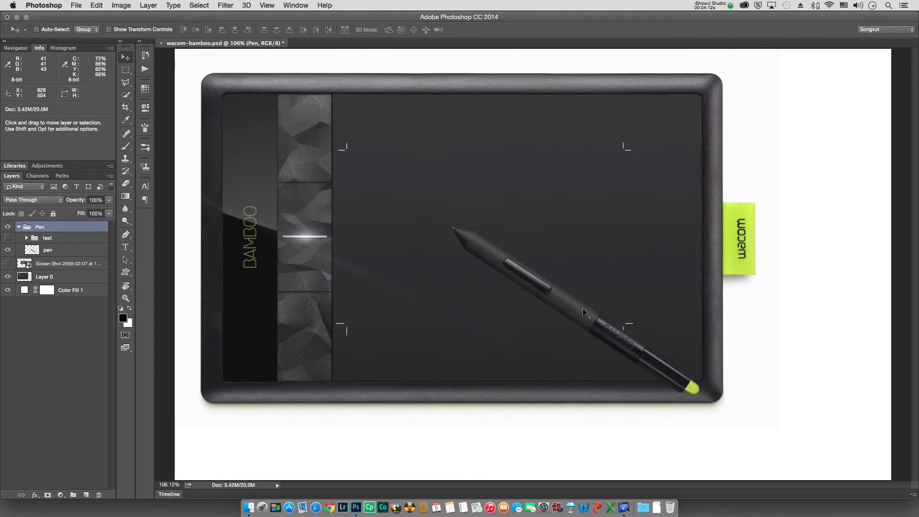
pyautogui.moveTo(577, 311); pyautogui.dragTo(583, 285)
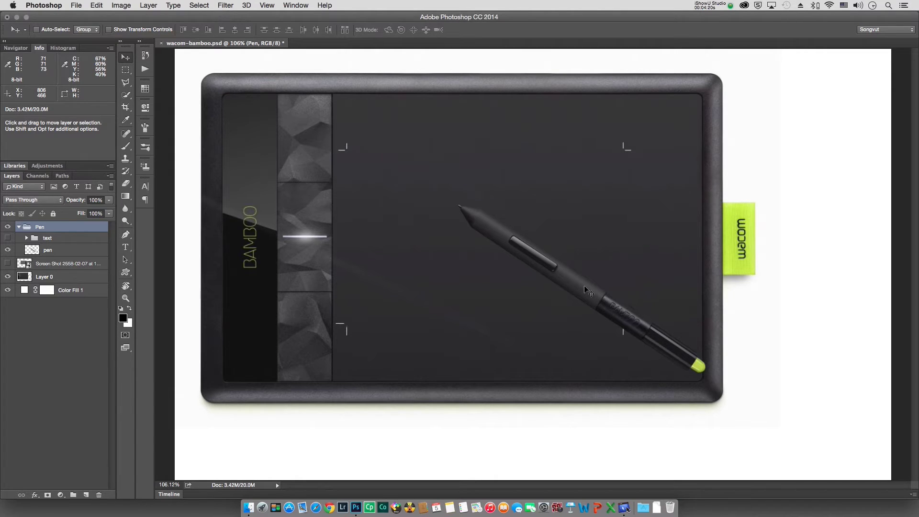
pyautogui.moveTo(591, 293); pyautogui.dragTo(657, 250)
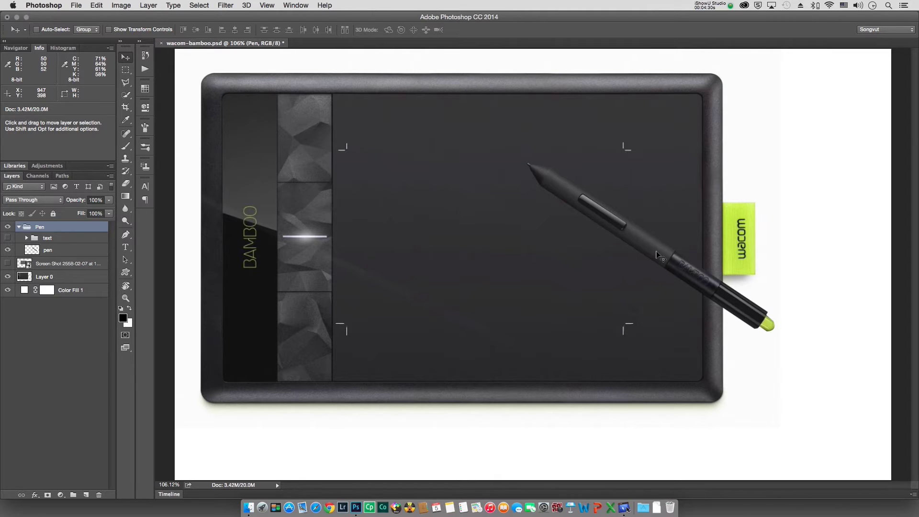
pyautogui.moveTo(658, 252)
pyautogui.mouseDown()
pyautogui.moveTo(720, 269)
pyautogui.moveTo(664, 260)
pyautogui.mouseUp()
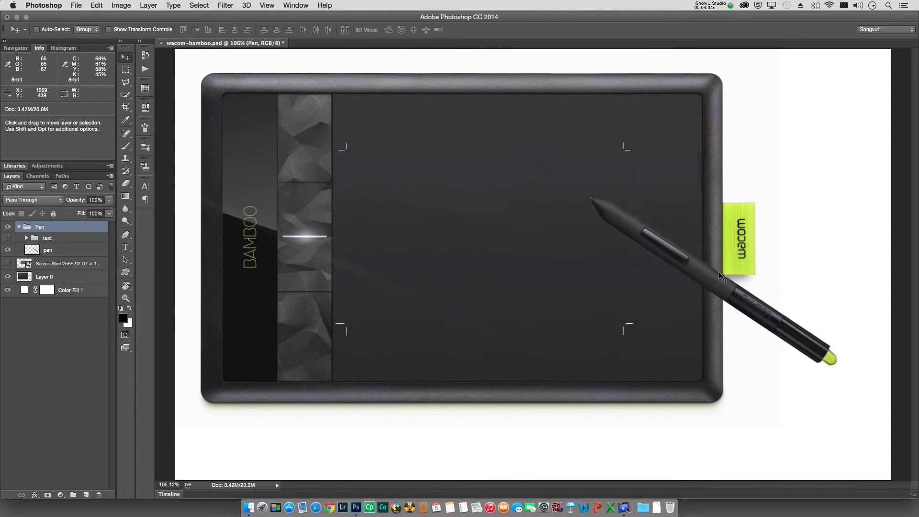
pyautogui.moveTo(631, 228)
pyautogui.mouseDown()
pyautogui.moveTo(708, 194)
pyautogui.moveTo(693, 175)
pyautogui.mouseUp()
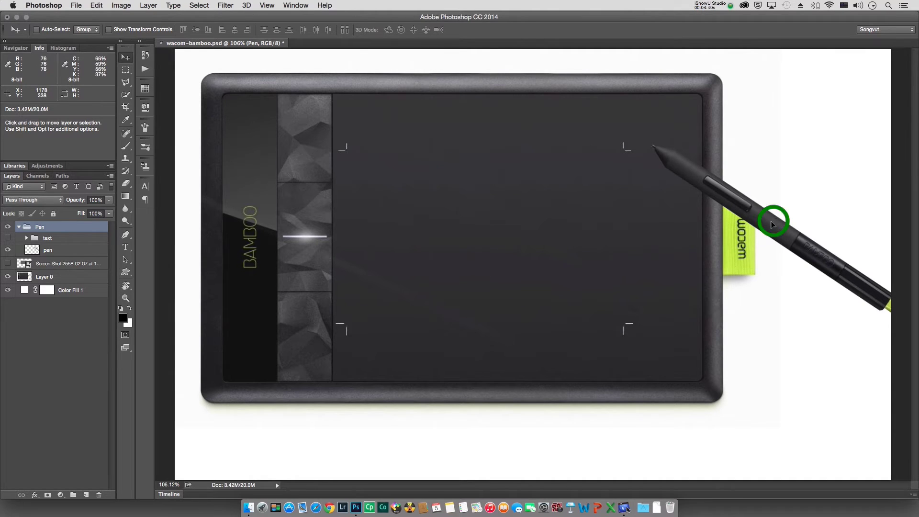
pyautogui.moveTo(773, 217); pyautogui.dragTo(757, 222)
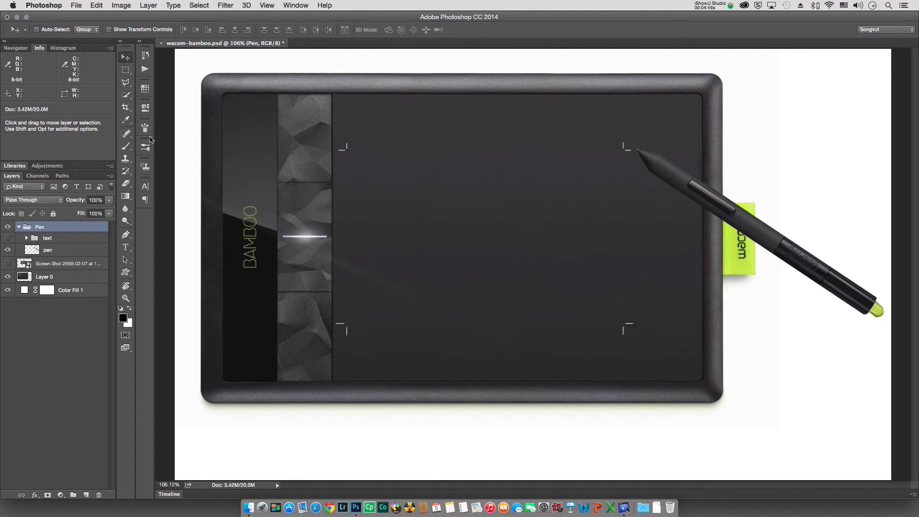
pyautogui.moveTo(741, 221); pyautogui.dragTo(728, 225)
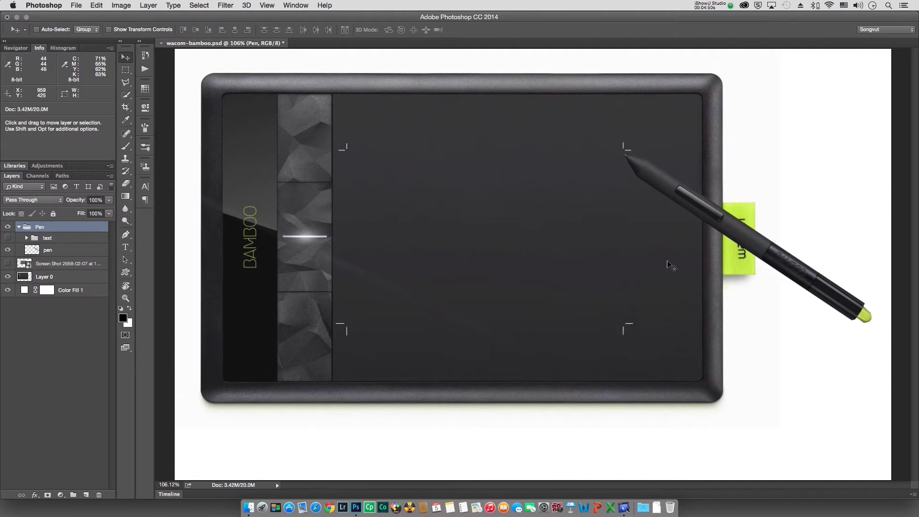
pyautogui.moveTo(734, 223); pyautogui.dragTo(625, 240)
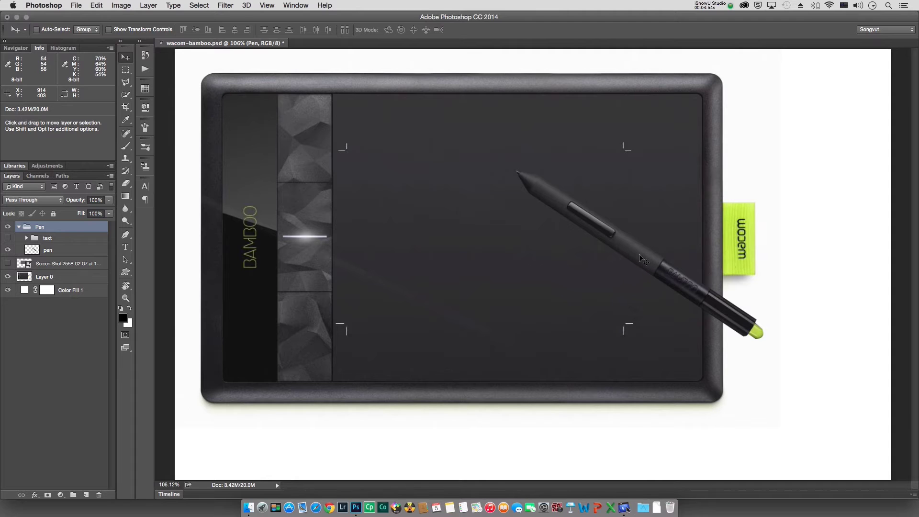
# Create a new white 1920×1080, 300 ppi document and show the Shape Dynamics brush settings.
pyautogui.click(78, 7)
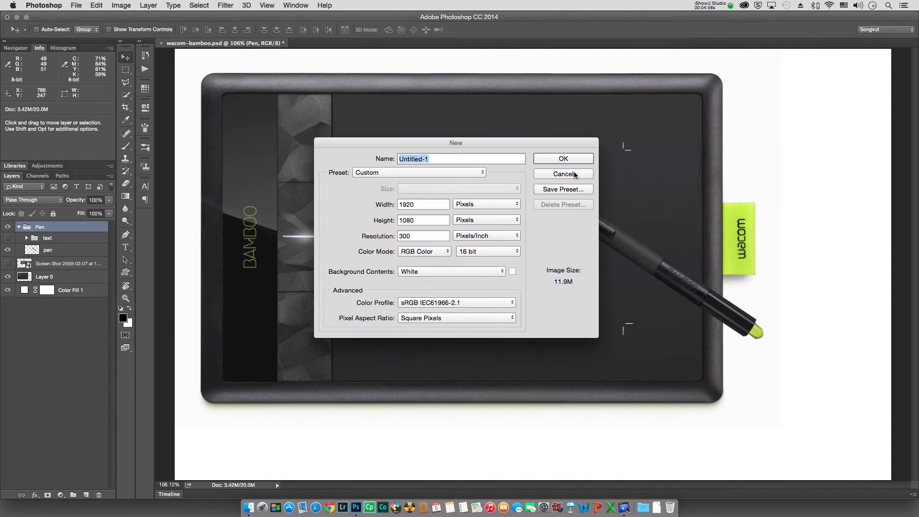
pyautogui.click(574, 158)
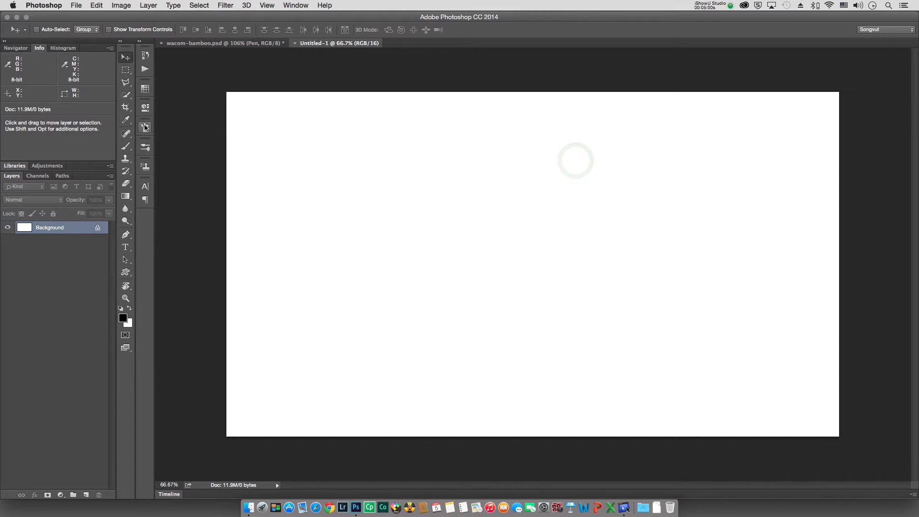
pyautogui.click(145, 128)
pyautogui.click(181, 155)
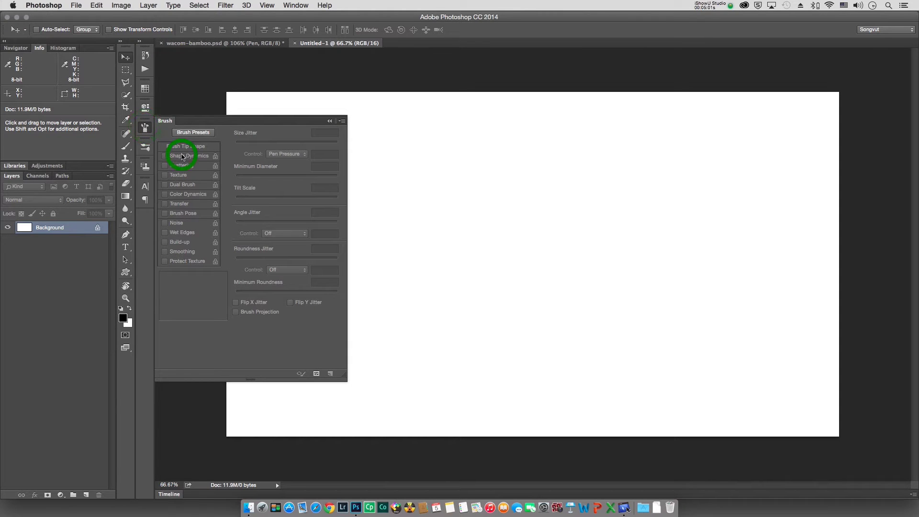
# Select the Brush tool, turn Shape Dynamics off, and disable Transfer with opacity and flow controls Off.
pyautogui.click(126, 146)
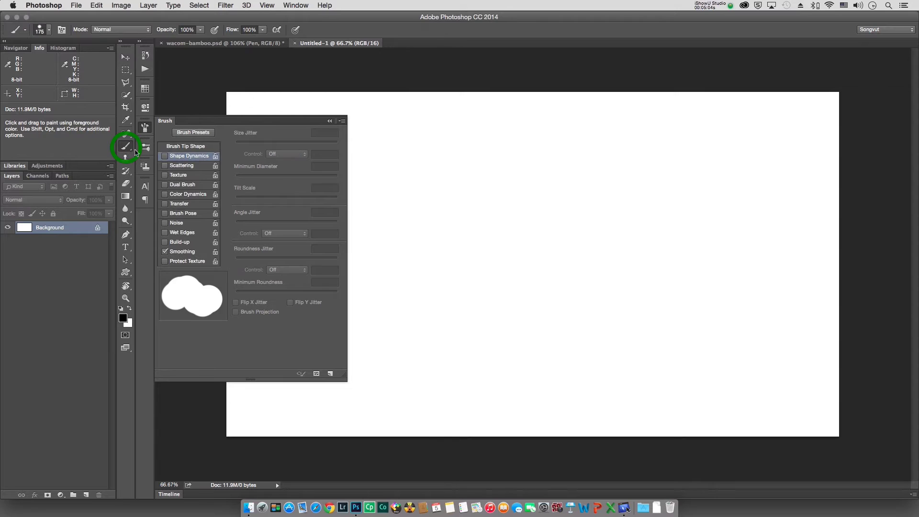
pyautogui.click(175, 157)
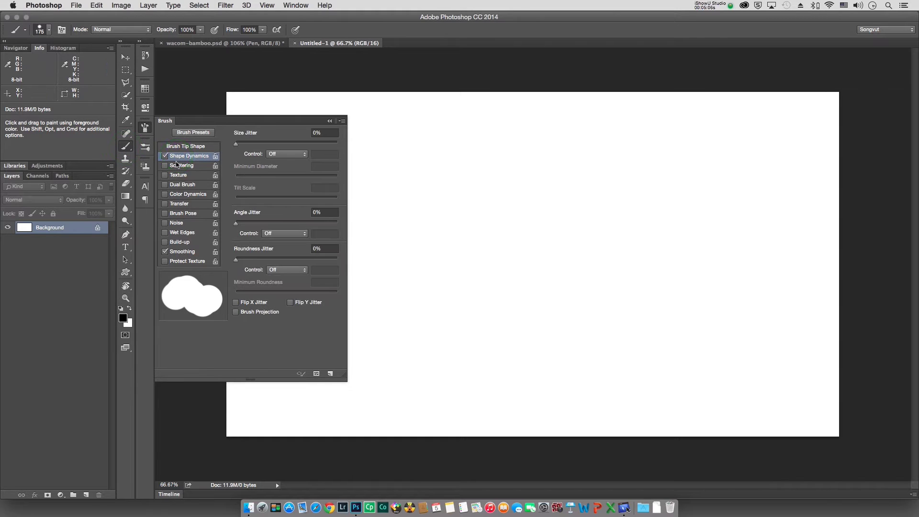
pyautogui.click(165, 155)
pyautogui.click(166, 204)
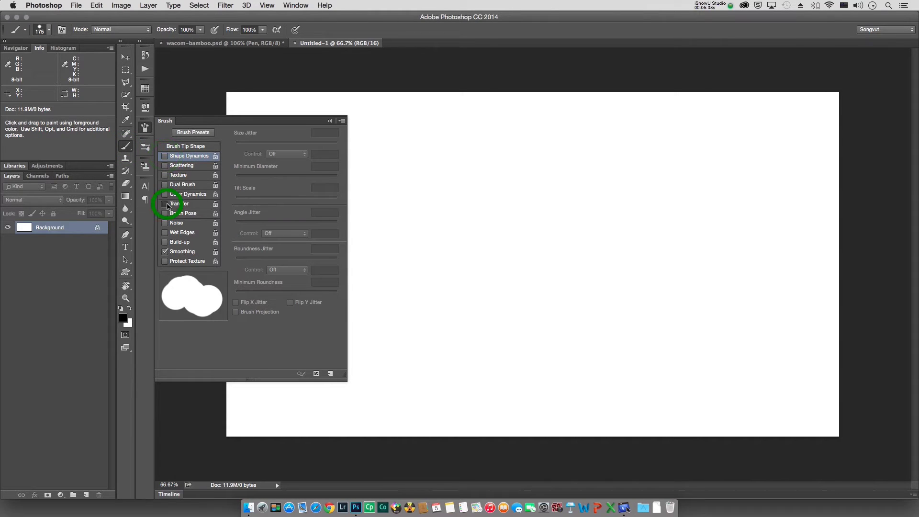
pyautogui.click(171, 205)
pyautogui.click(286, 154)
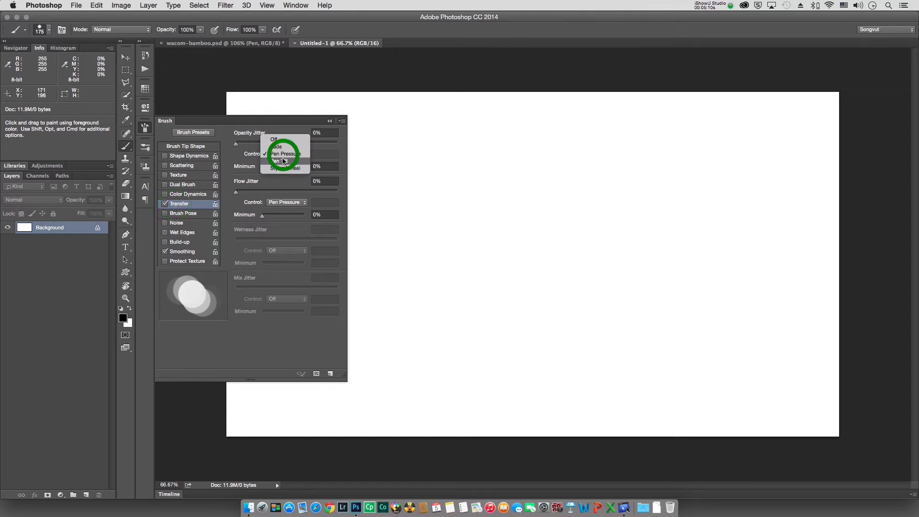
pyautogui.click(281, 140)
pyautogui.click(286, 202)
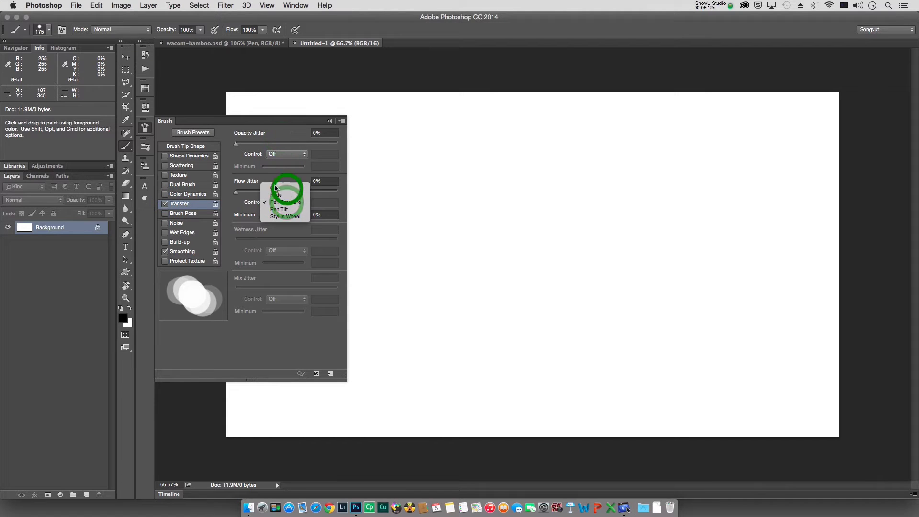
pyautogui.click(275, 187)
pyautogui.click(166, 203)
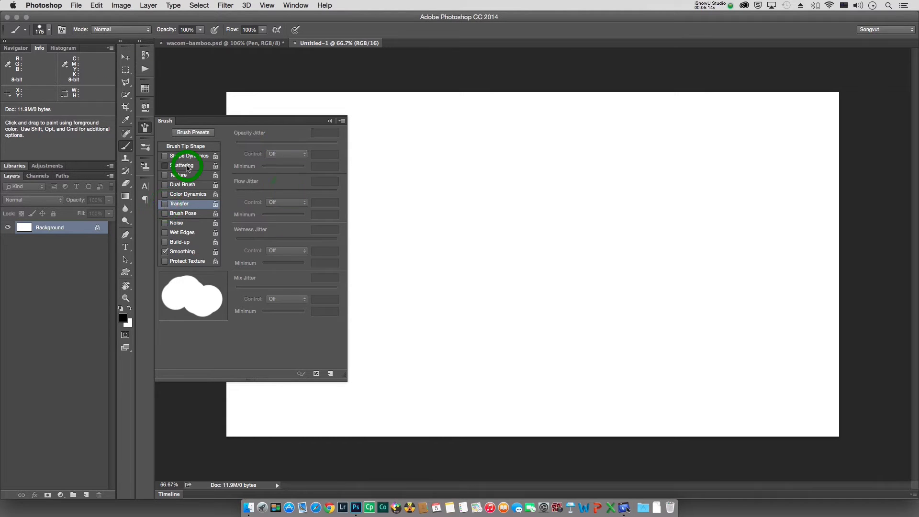
# Turn off Scattering and Color Dynamics, with foreground/background jitter control set to Off.
pyautogui.click(187, 167)
pyautogui.click(165, 166)
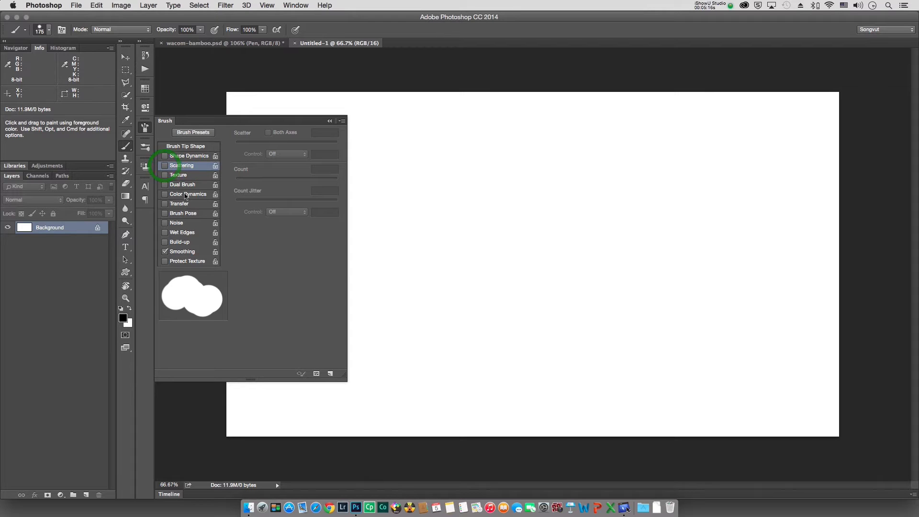
pyautogui.click(187, 194)
pyautogui.click(287, 164)
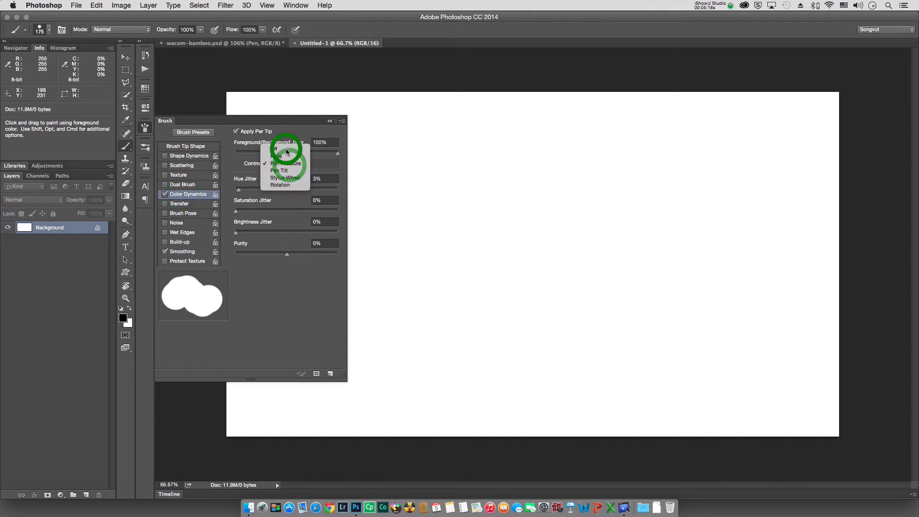
pyautogui.click(287, 150)
pyautogui.click(165, 194)
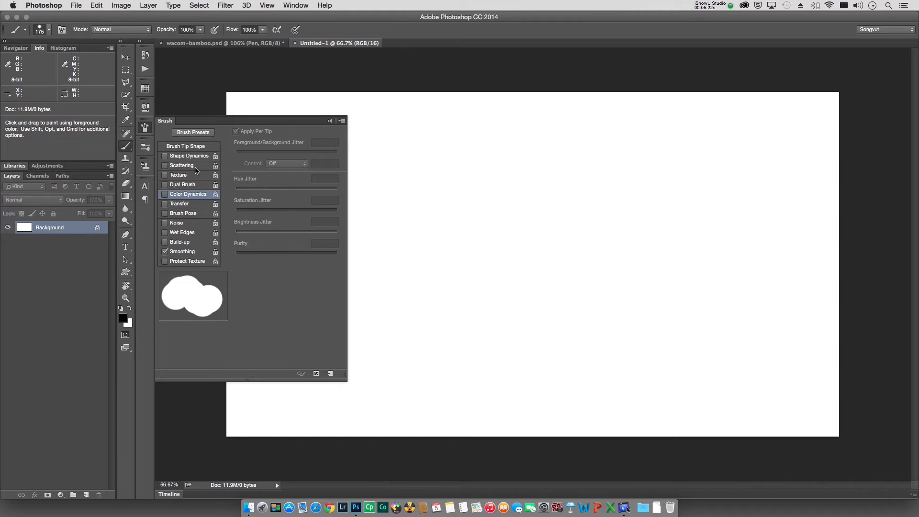
# Shrink the brush, paint five thick black test strokes, then undo them all.
pyautogui.click(146, 128)
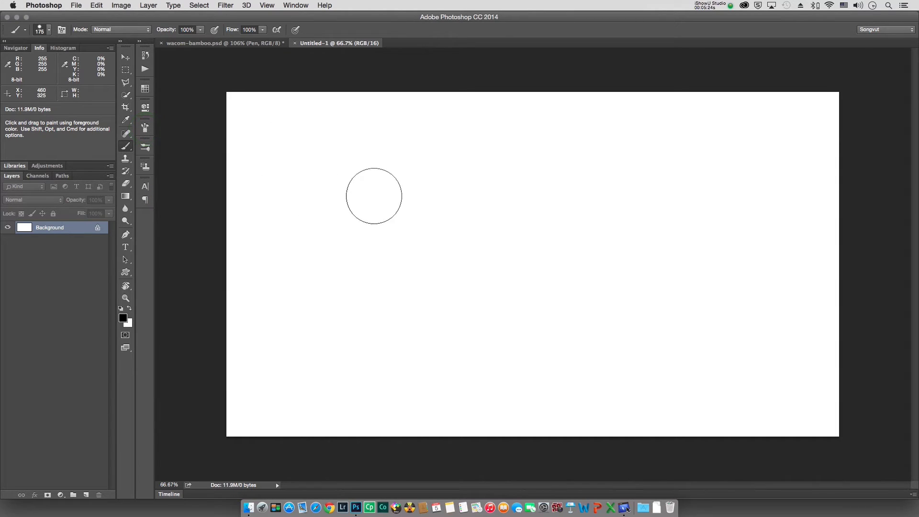
pyautogui.press('[')
pyautogui.press('[')
pyautogui.press('[')
pyautogui.press('[')
pyautogui.press('[')
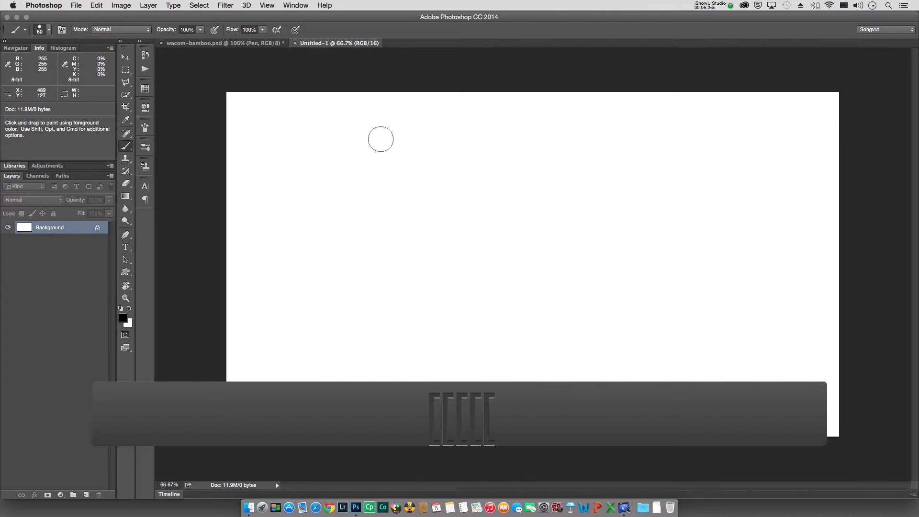
pyautogui.moveTo(357, 185); pyautogui.dragTo(567, 166)
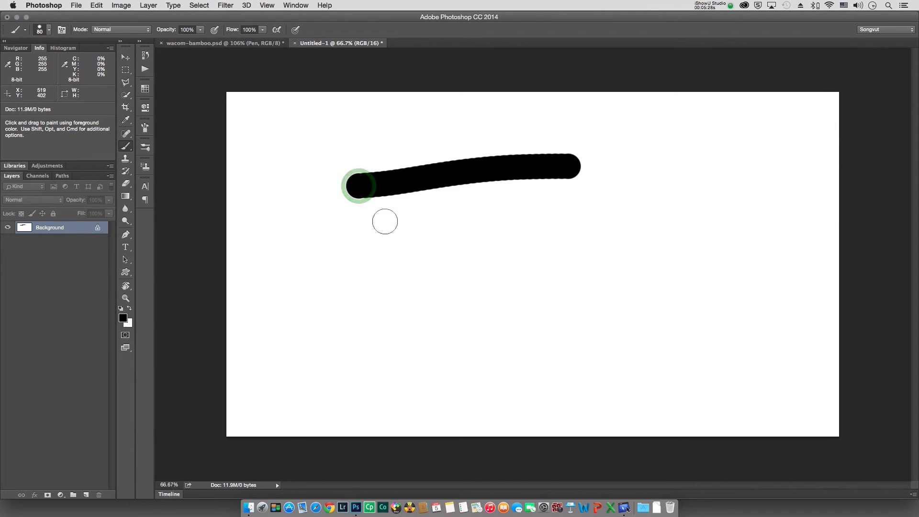
pyautogui.moveTo(378, 222); pyautogui.dragTo(658, 201)
pyautogui.moveTo(419, 251); pyautogui.dragTo(637, 224)
pyautogui.moveTo(449, 262); pyautogui.dragTo(660, 237)
pyautogui.moveTo(494, 291); pyautogui.dragTo(677, 261)
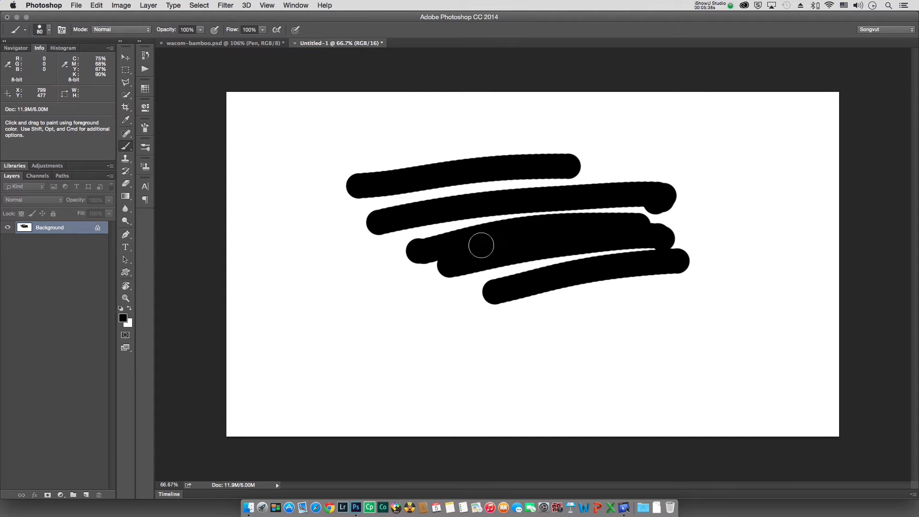
pyautogui.press('alt+super+z')
pyautogui.press('alt+super+z')
pyautogui.press('alt+super+z')
pyautogui.press('alt+super+z')
pyautogui.press('alt+super+z')
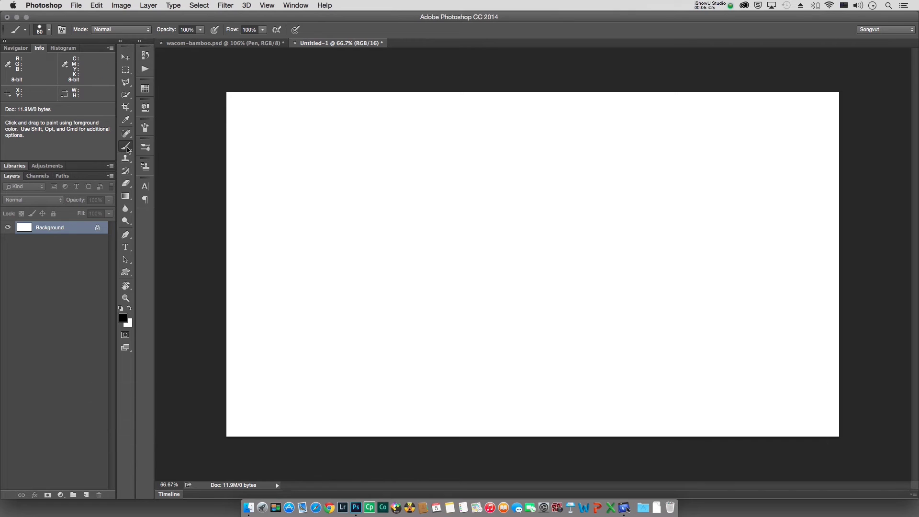
# Reopen the brush settings and enable Shape Dynamics, with all jitters at 0%.
pyautogui.click(146, 128)
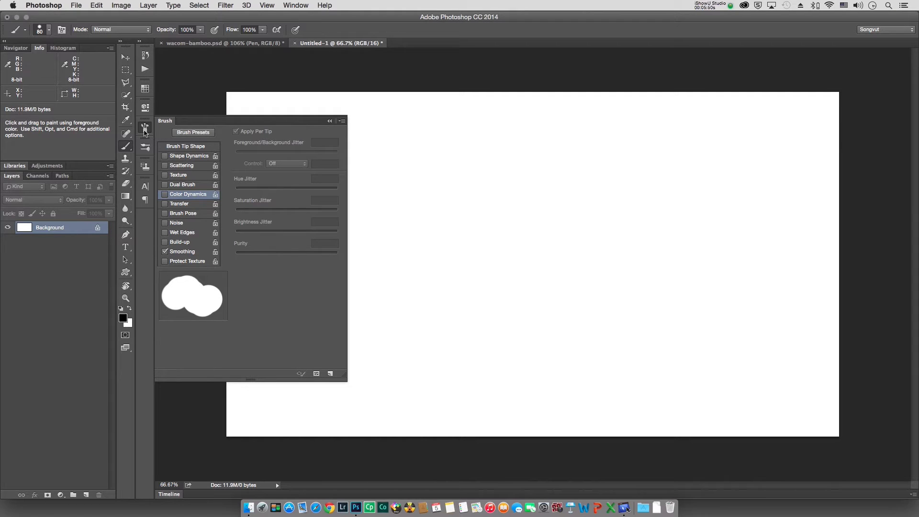
pyautogui.click(296, 5)
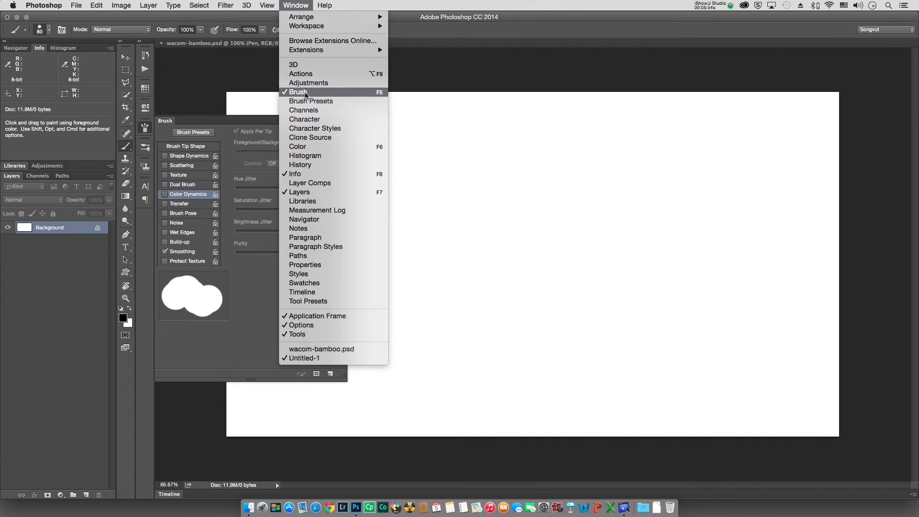
pyautogui.click(305, 93)
pyautogui.click(146, 127)
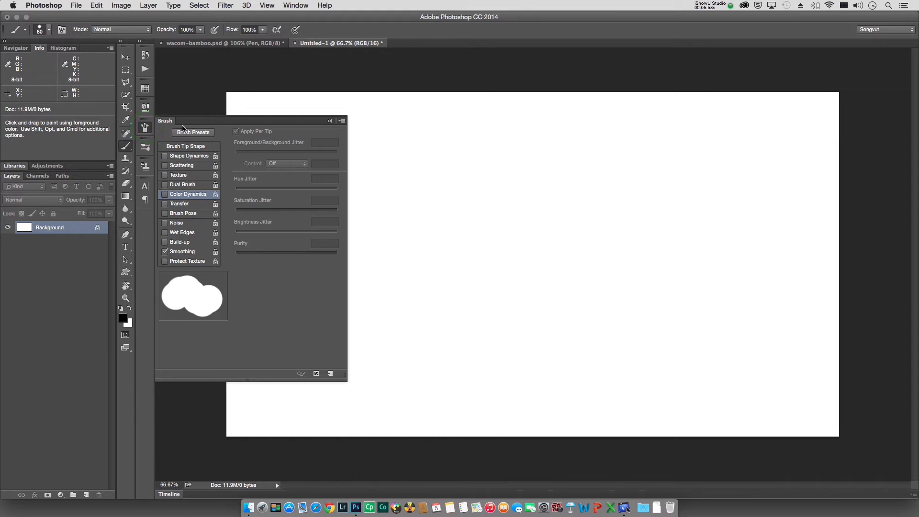
pyautogui.click(200, 159)
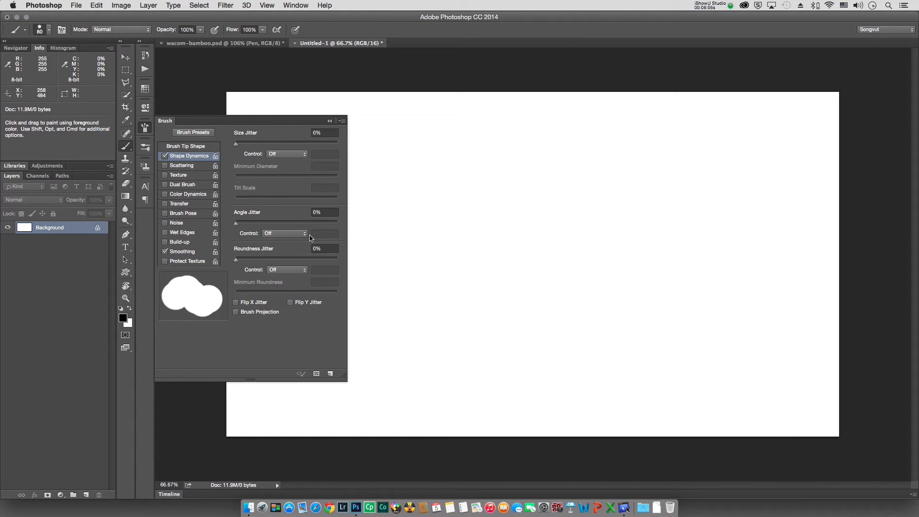
# Set Size Jitter control to Pen Pressure and fill the canvas with tapered black test strokes.
pyautogui.click(301, 156)
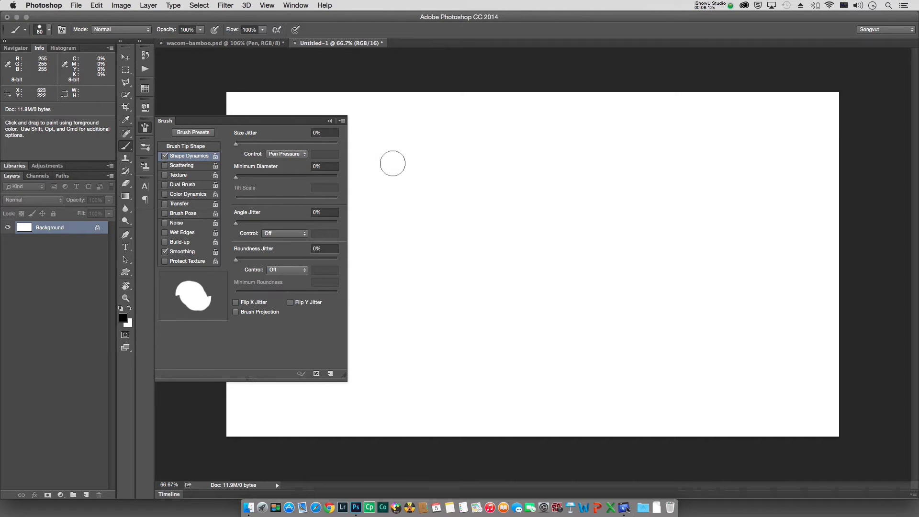
pyautogui.moveTo(390, 163); pyautogui.dragTo(651, 156)
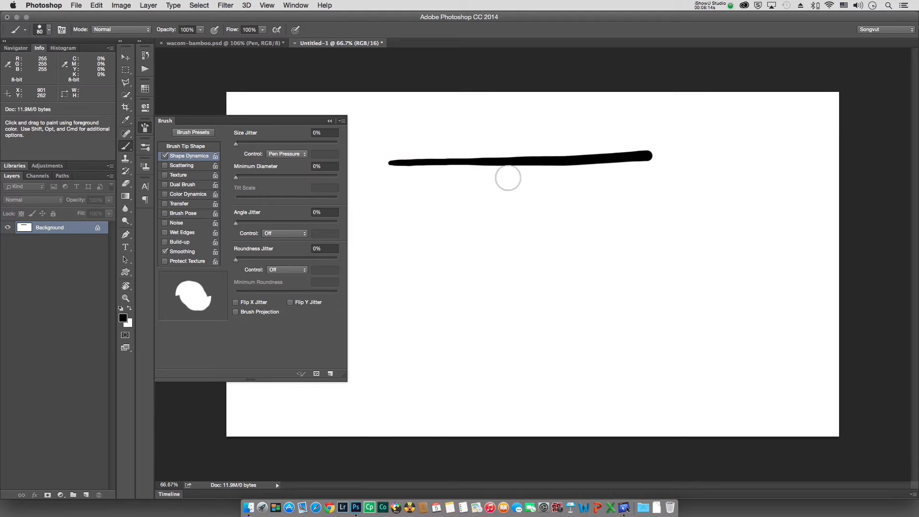
pyautogui.moveTo(435, 194); pyautogui.dragTo(730, 195)
pyautogui.moveTo(396, 235); pyautogui.dragTo(766, 257)
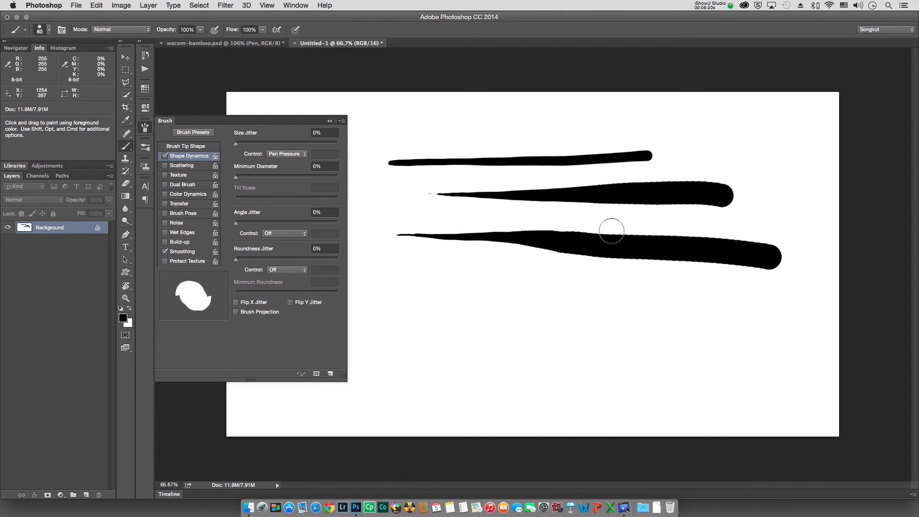
pyautogui.moveTo(527, 271)
pyautogui.mouseDown()
pyautogui.moveTo(494, 310)
pyautogui.moveTo(538, 294)
pyautogui.mouseUp()
pyautogui.moveTo(544, 277)
pyautogui.mouseDown()
pyautogui.moveTo(548, 298)
pyautogui.moveTo(707, 284)
pyautogui.mouseUp()
pyautogui.moveTo(555, 316); pyautogui.dragTo(669, 317)
pyautogui.moveTo(585, 333)
pyautogui.mouseDown()
pyautogui.moveTo(694, 326)
pyautogui.moveTo(707, 336)
pyautogui.mouseUp()
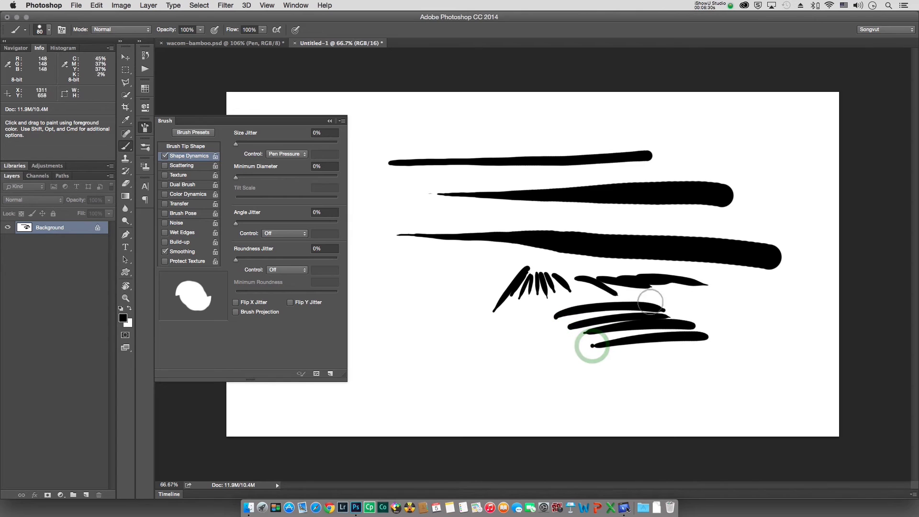
pyautogui.moveTo(724, 303); pyautogui.dragTo(604, 300)
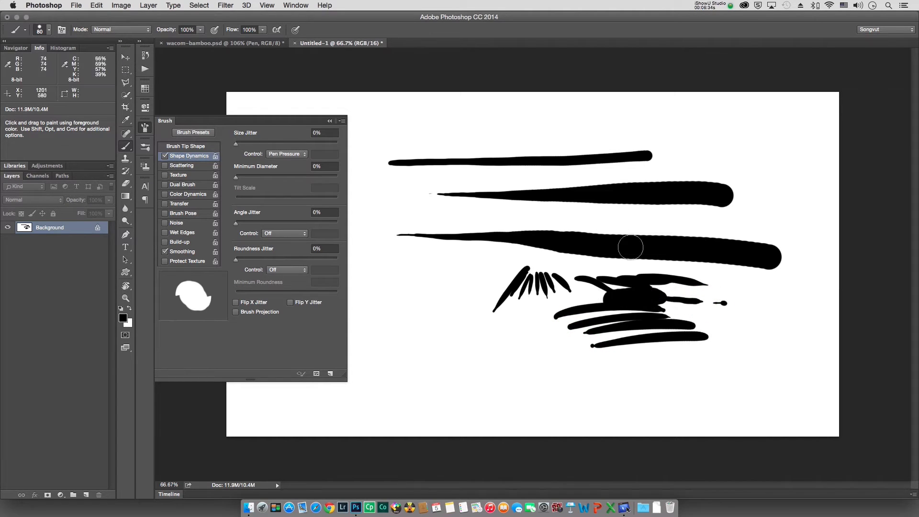
pyautogui.moveTo(722, 122); pyautogui.dragTo(542, 125)
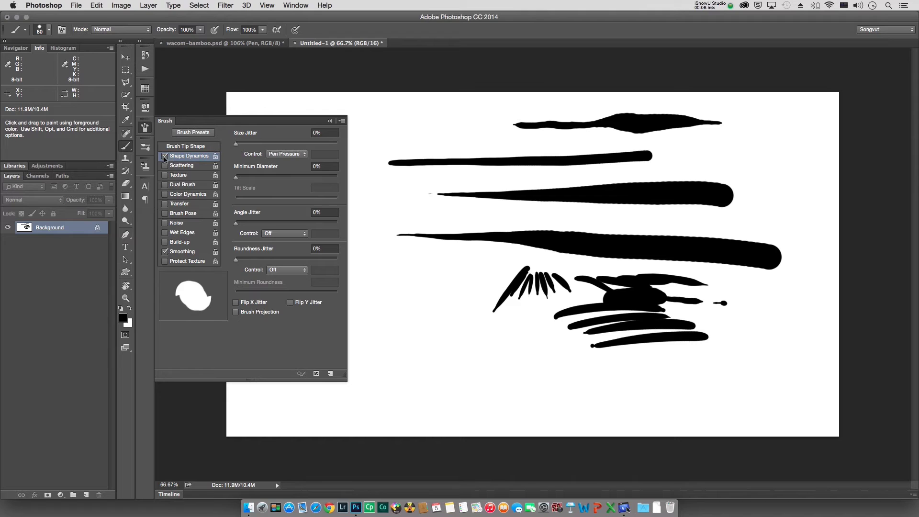
# Turn off Shape Dynamics and revert the canvas to the blank Untitled-1 history snapshot.
pyautogui.click(166, 156)
pyautogui.click(143, 56)
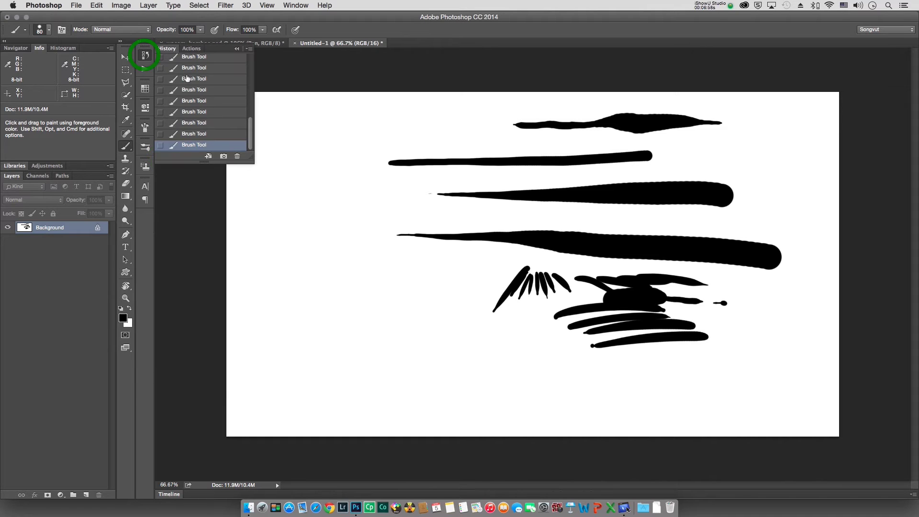
pyautogui.moveTo(250, 120); pyautogui.dragTo(249, 62)
pyautogui.click(221, 59)
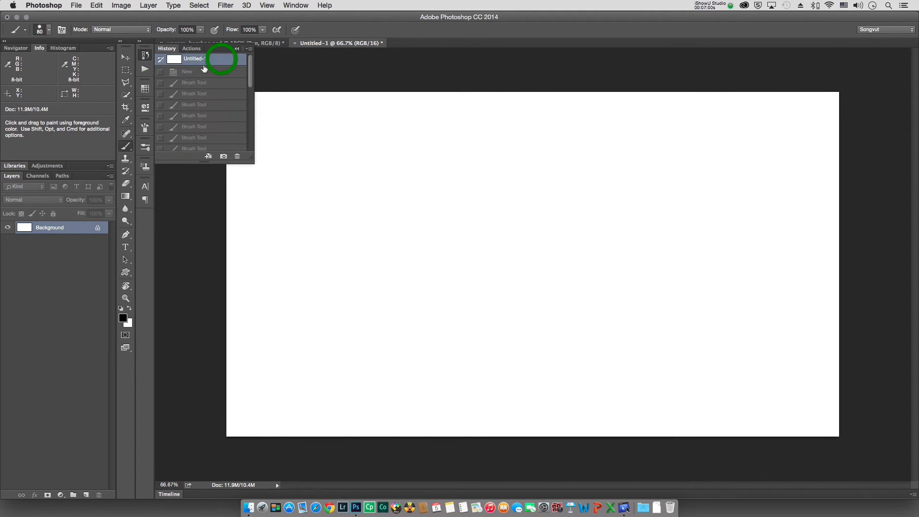
# Reopen the brush settings and enable Transfer.
pyautogui.click(146, 56)
pyautogui.click(145, 127)
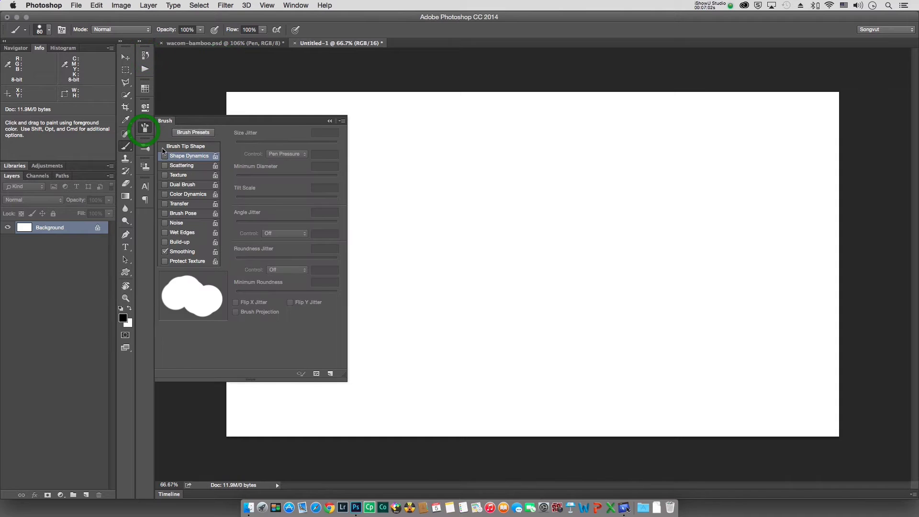
pyautogui.click(188, 207)
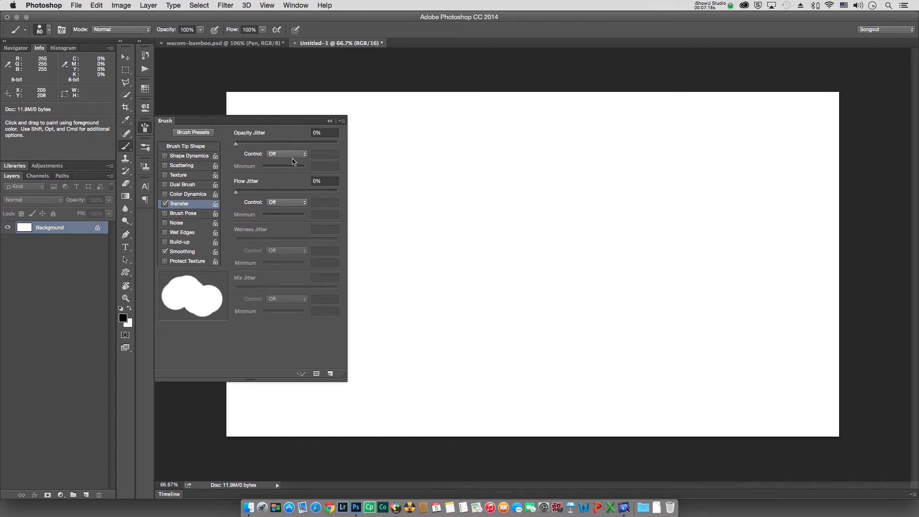
# Set Opacity Jitter control to Pen Pressure and paint grey test strokes fading from light to dark.
pyautogui.click(296, 157)
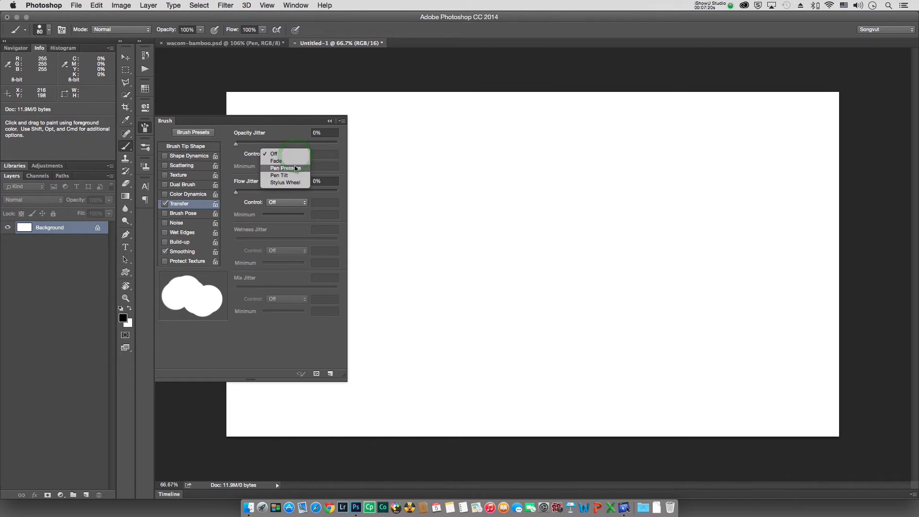
pyautogui.click(296, 169)
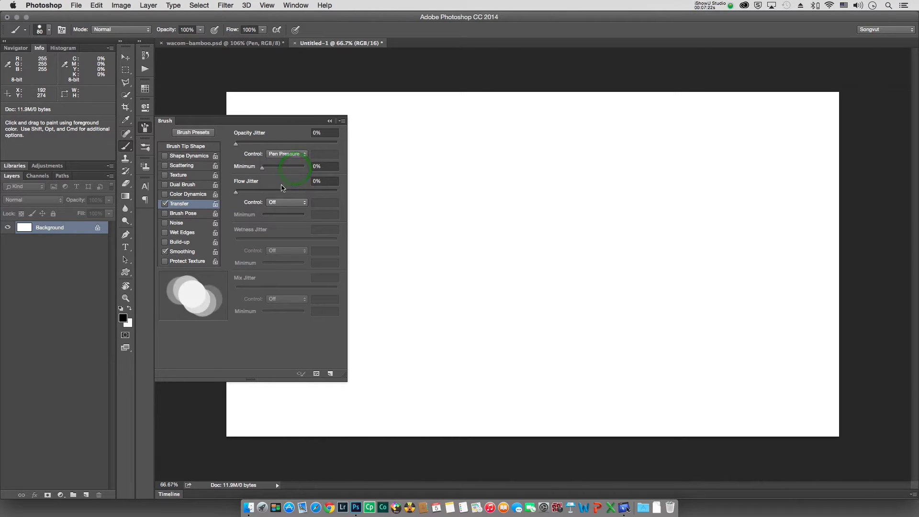
pyautogui.moveTo(386, 220); pyautogui.dragTo(550, 186)
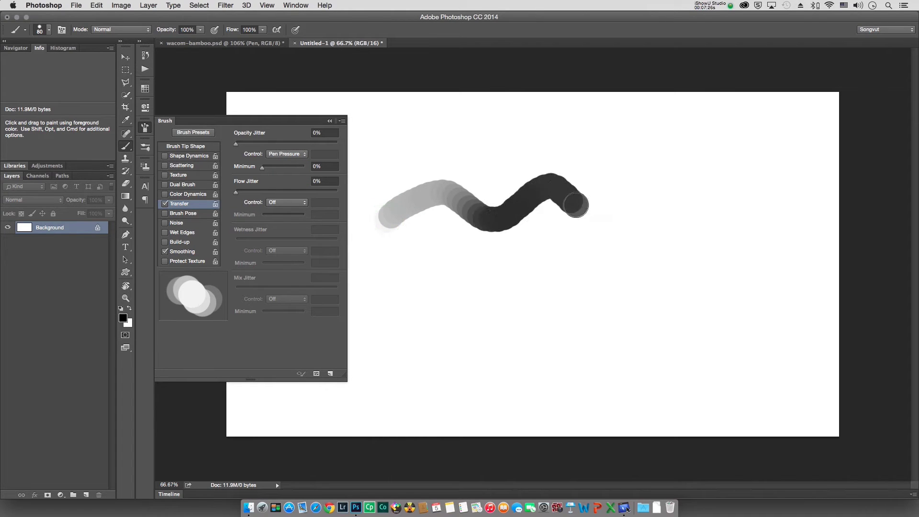
pyautogui.moveTo(550, 187); pyautogui.dragTo(651, 192)
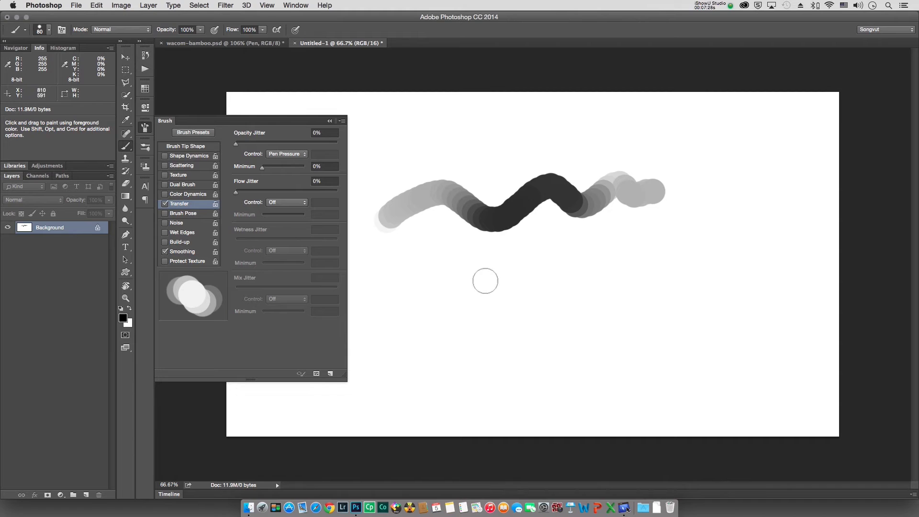
pyautogui.moveTo(485, 281)
pyautogui.mouseDown()
pyautogui.moveTo(523, 256)
pyautogui.moveTo(625, 267)
pyautogui.mouseUp()
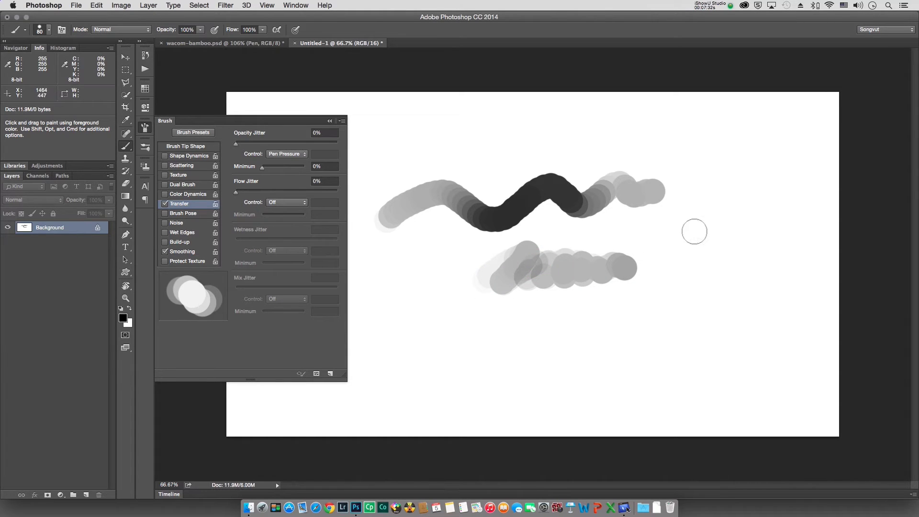
pyautogui.moveTo(729, 224); pyautogui.dragTo(672, 282)
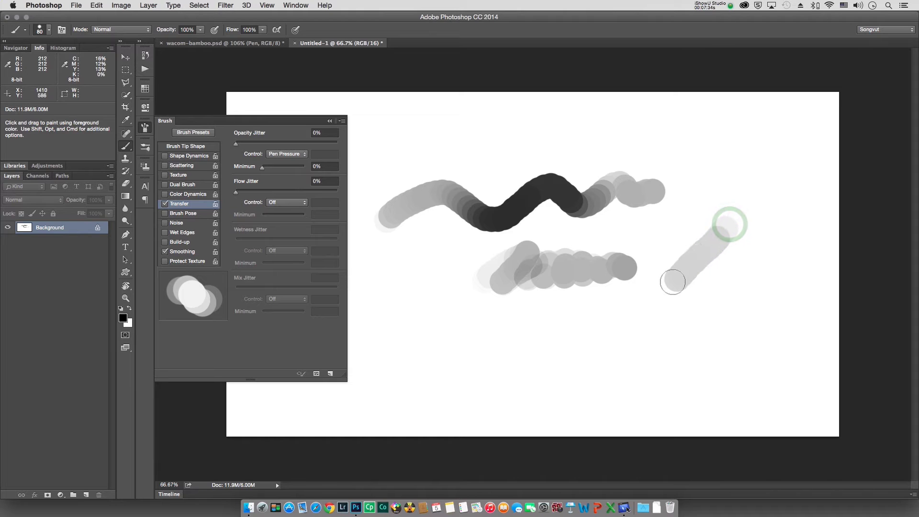
pyautogui.click(708, 210)
pyautogui.click(710, 192)
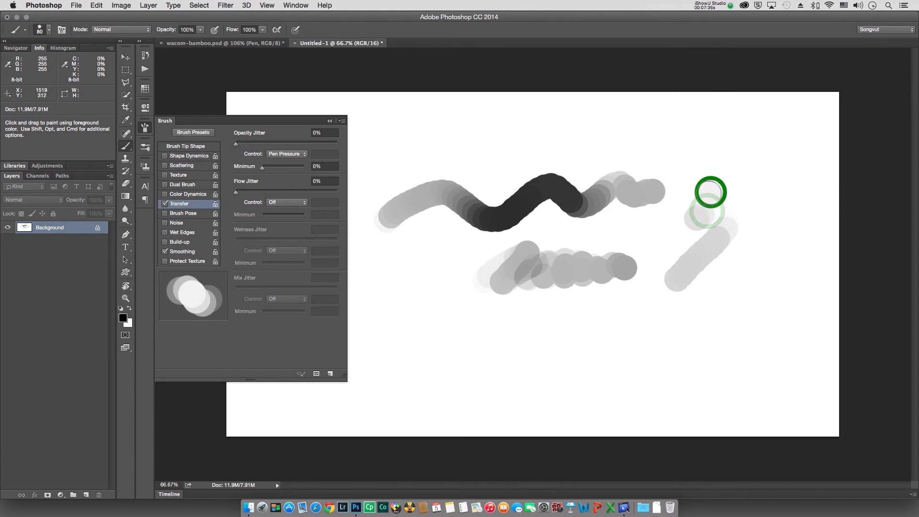
pyautogui.moveTo(710, 192); pyautogui.dragTo(607, 245)
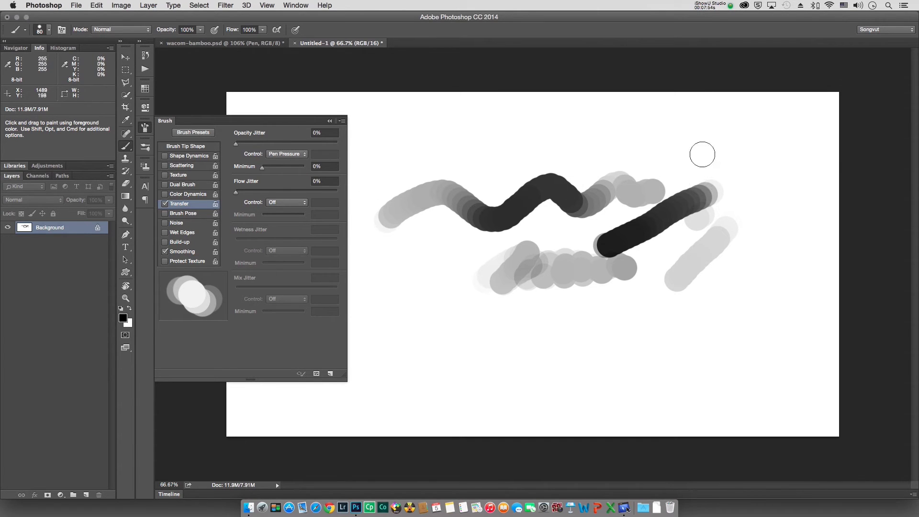
# Set Flow Jitter Control to Pen Pressure and paint a faint test stroke.
pyautogui.click(293, 207)
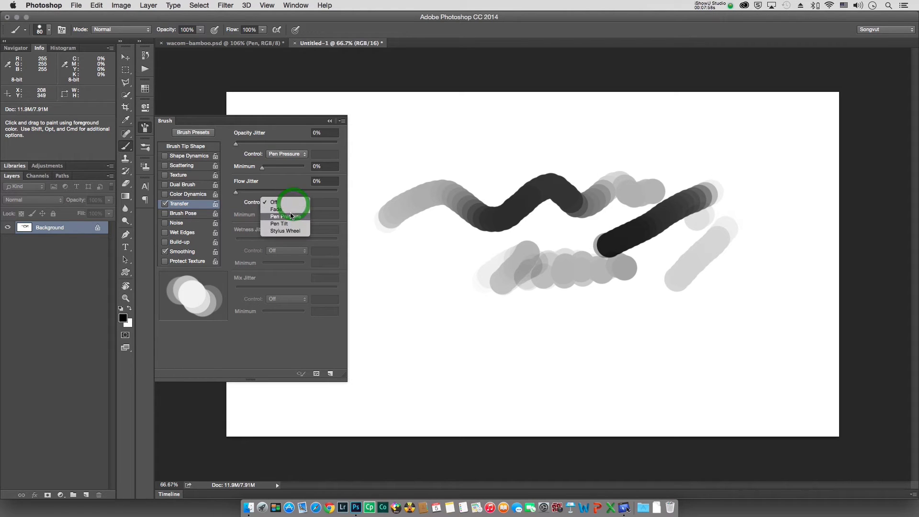
pyautogui.click(292, 218)
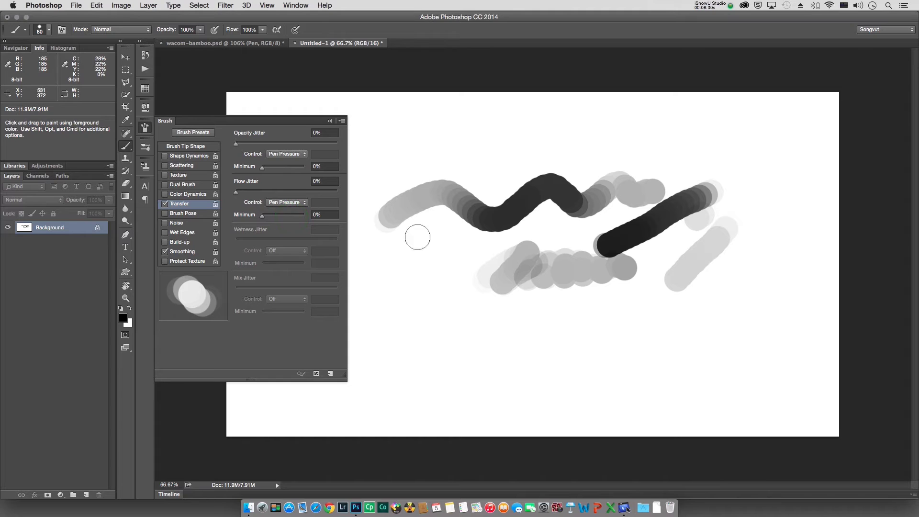
pyautogui.moveTo(510, 372); pyautogui.dragTo(574, 337)
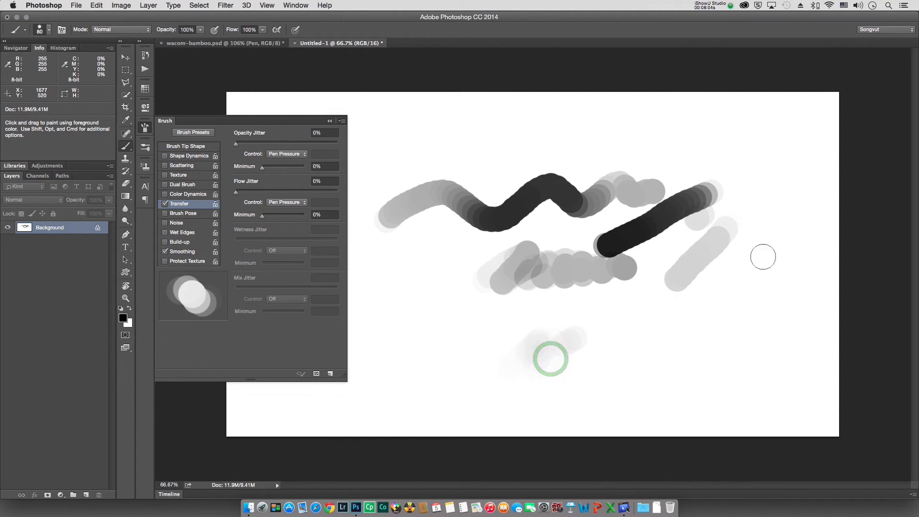
# Paint more grey test strokes, then undo them back to the wave and dark diagonal.
pyautogui.moveTo(760, 262)
pyautogui.mouseDown()
pyautogui.moveTo(743, 290)
pyautogui.moveTo(711, 311)
pyautogui.mouseUp()
pyautogui.moveTo(771, 276)
pyautogui.mouseDown()
pyautogui.moveTo(732, 329)
pyautogui.moveTo(787, 269)
pyautogui.moveTo(758, 347)
pyautogui.mouseUp()
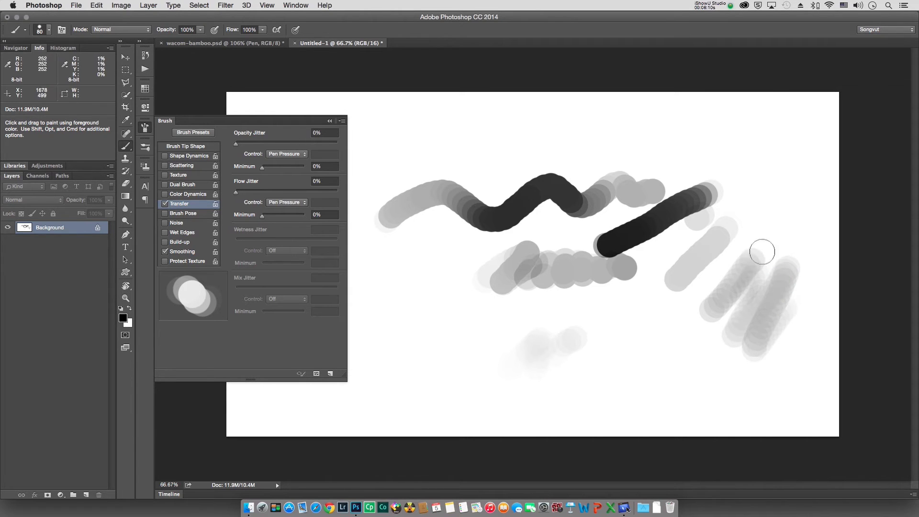
pyautogui.moveTo(789, 222)
pyautogui.mouseDown()
pyautogui.moveTo(742, 256)
pyautogui.moveTo(765, 195)
pyautogui.moveTo(755, 170)
pyautogui.moveTo(720, 148)
pyautogui.moveTo(639, 140)
pyautogui.moveTo(467, 154)
pyautogui.mouseUp()
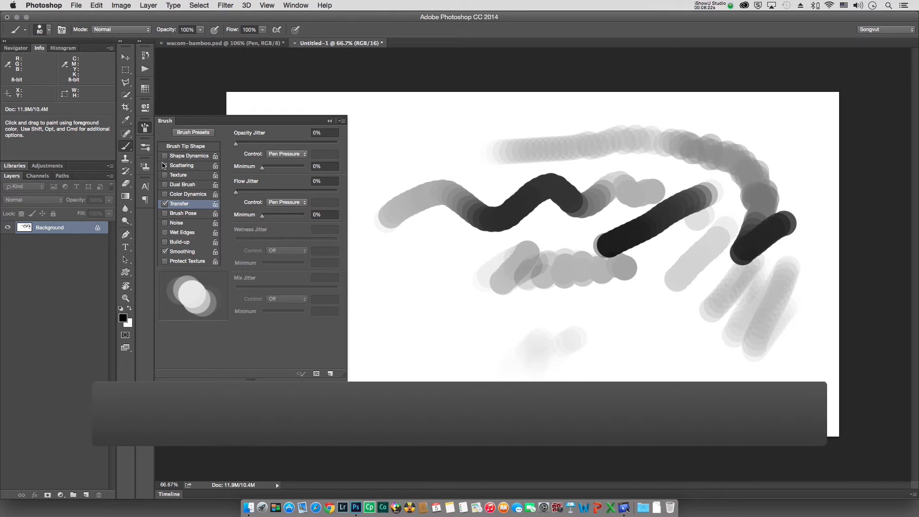
pyautogui.press('alt+super+z')
pyautogui.press('alt+super+z')
pyautogui.press('alt+super+z')
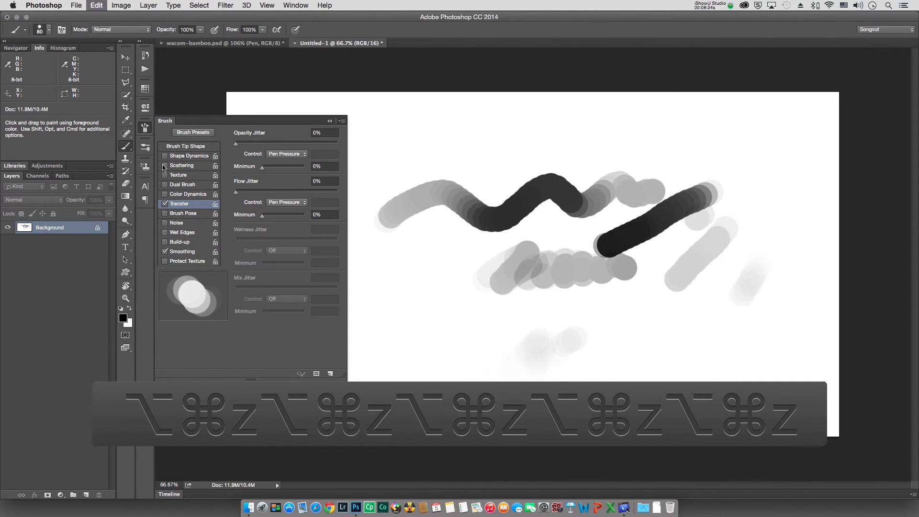
pyautogui.press('alt+super+z')
pyautogui.press('alt+super+z')
pyautogui.press('alt+super+z')
pyautogui.press('alt+super+z')
pyautogui.press('alt+super+z')
pyautogui.press('alt+super+z')
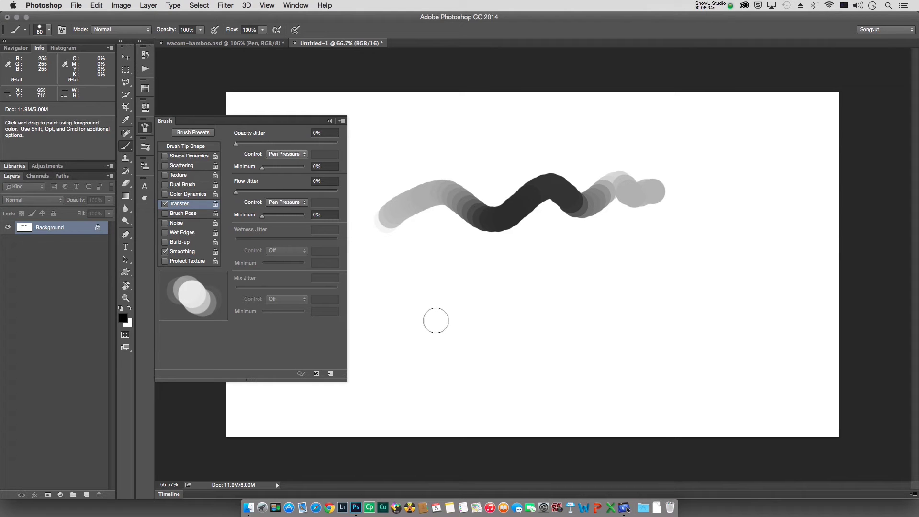
# Test Shape Dynamics with faint horizontal and vertical strokes, then switch Shape Dynamics off.
pyautogui.click(165, 156)
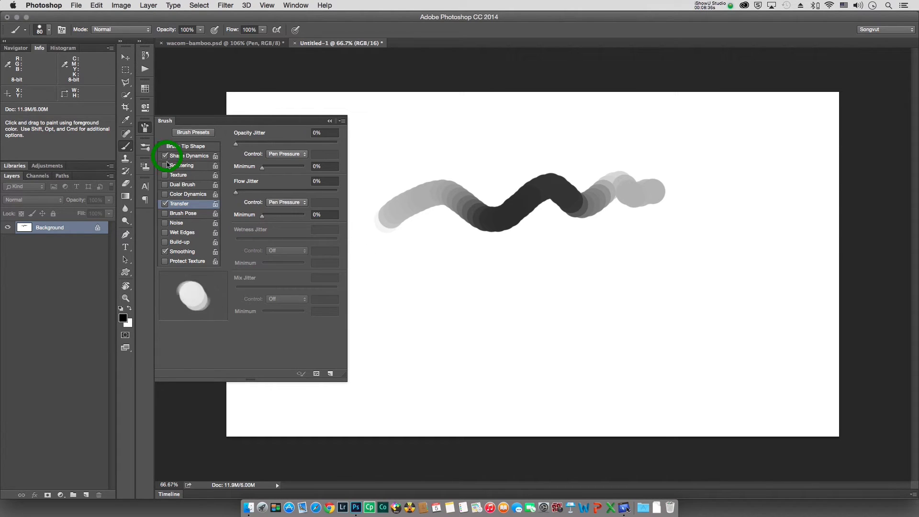
pyautogui.click(184, 156)
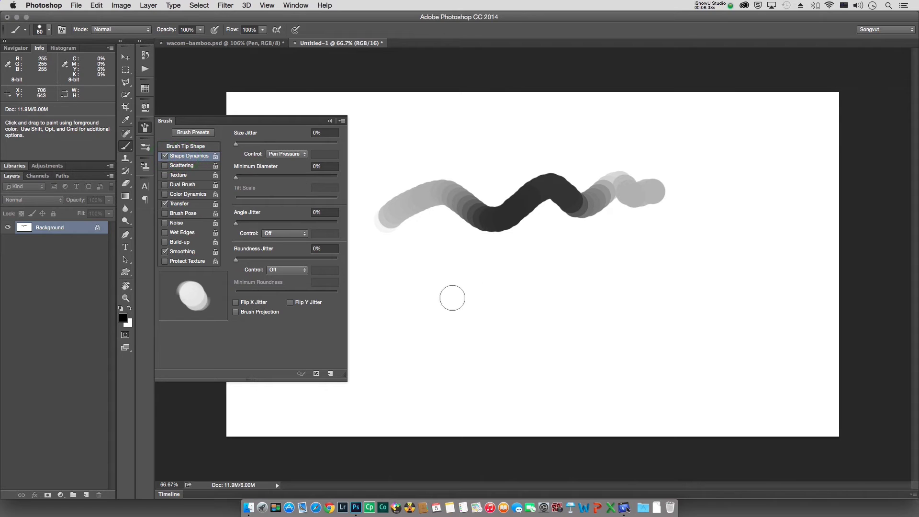
pyautogui.moveTo(450, 298)
pyautogui.mouseDown()
pyautogui.moveTo(509, 267)
pyautogui.moveTo(496, 306)
pyautogui.moveTo(541, 273)
pyautogui.moveTo(520, 344)
pyautogui.moveTo(600, 270)
pyautogui.moveTo(612, 240)
pyautogui.moveTo(596, 231)
pyautogui.moveTo(629, 249)
pyautogui.moveTo(699, 226)
pyautogui.moveTo(689, 225)
pyautogui.moveTo(708, 240)
pyautogui.moveTo(698, 300)
pyautogui.mouseUp()
pyautogui.moveTo(714, 242); pyautogui.dragTo(712, 302)
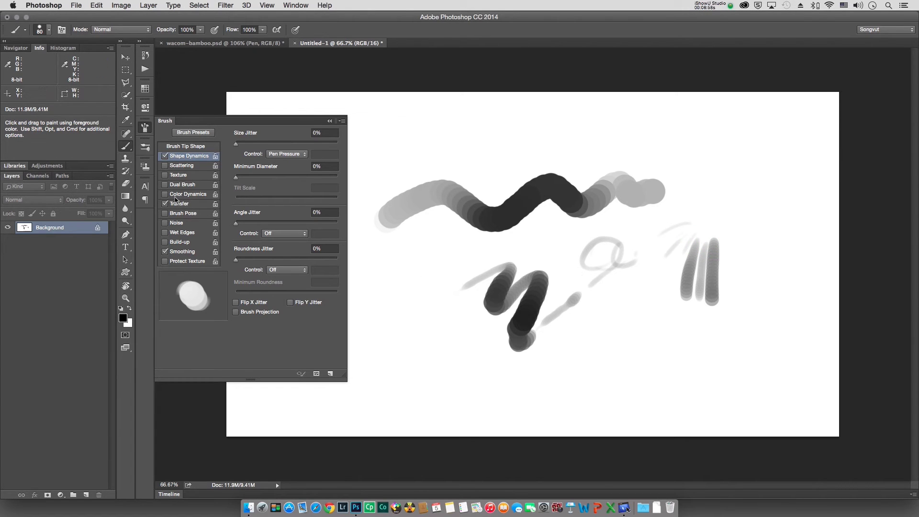
pyautogui.click(165, 156)
# Turn off Transfer, enable Scattering, and undo the recent test strokes.
pyautogui.click(165, 204)
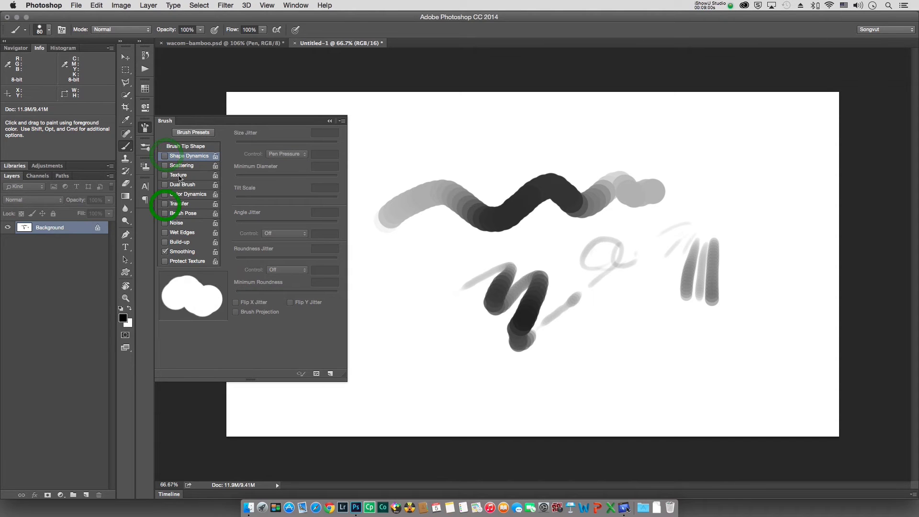
pyautogui.click(182, 165)
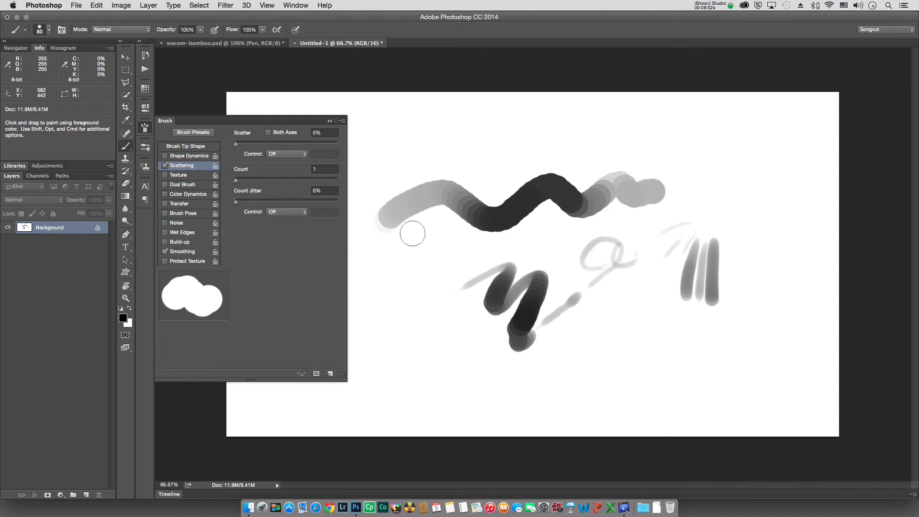
pyautogui.press('alt+super+z')
pyautogui.press('alt+super+z')
pyautogui.press('alt+super+z')
pyautogui.press('alt+super+z')
pyautogui.press('alt+super+z')
pyautogui.press('alt+super+z')
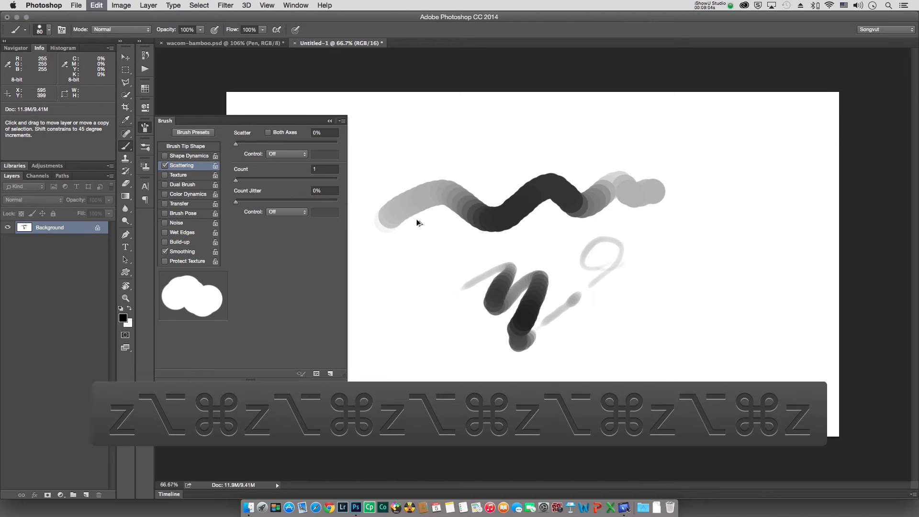
pyautogui.press('alt+super+z')
pyautogui.press('alt+super+z')
pyautogui.press('alt+super+z')
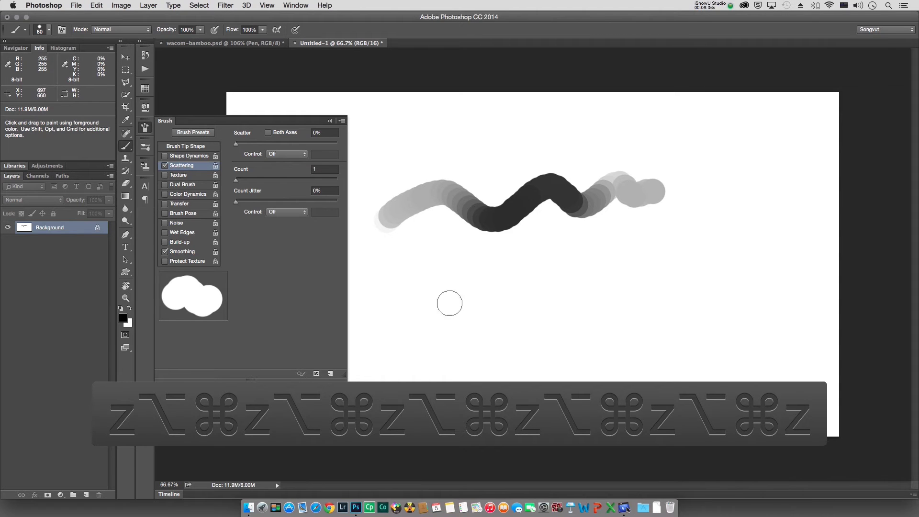
# Set the Scatter control to Pen Pressure, shrink the brush, and raise Scatter to 1000%.
pyautogui.click(291, 155)
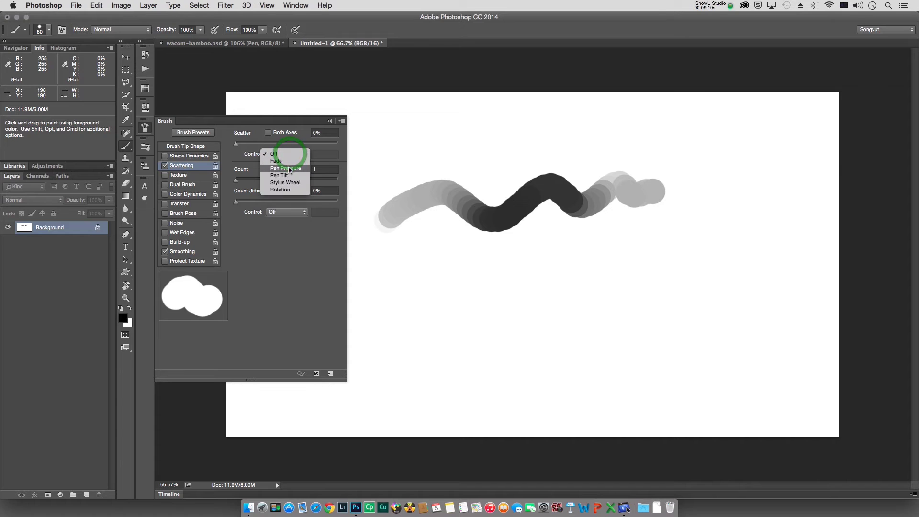
pyautogui.click(288, 171)
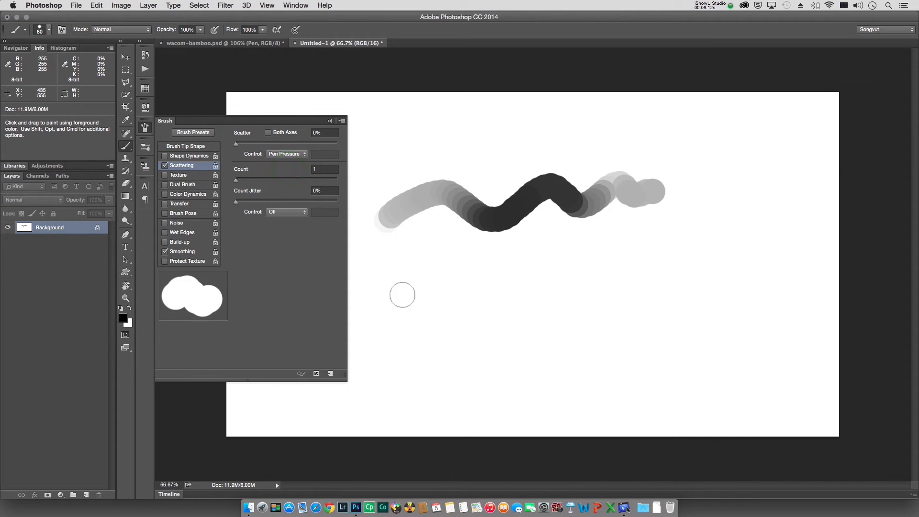
pyautogui.moveTo(235, 144)
pyautogui.mouseDown()
pyautogui.moveTo(249, 146)
pyautogui.moveTo(221, 147)
pyautogui.mouseUp()
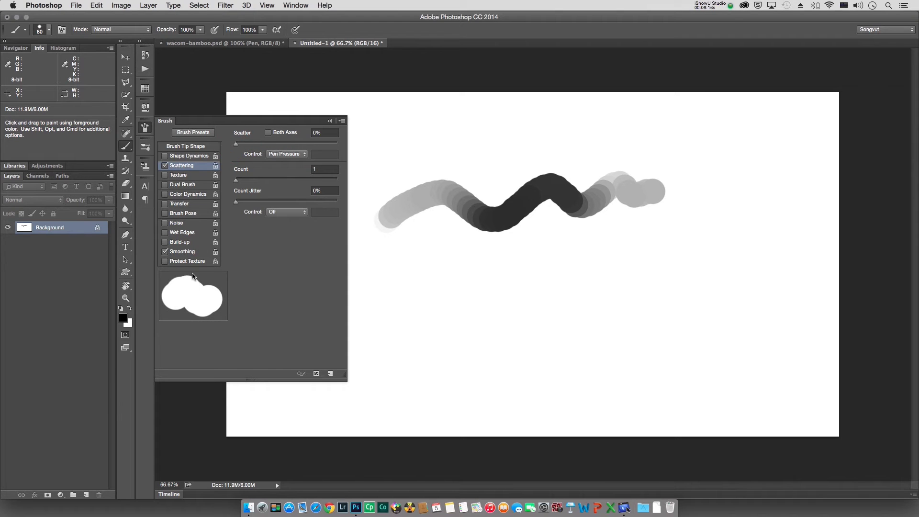
pyautogui.press('[')
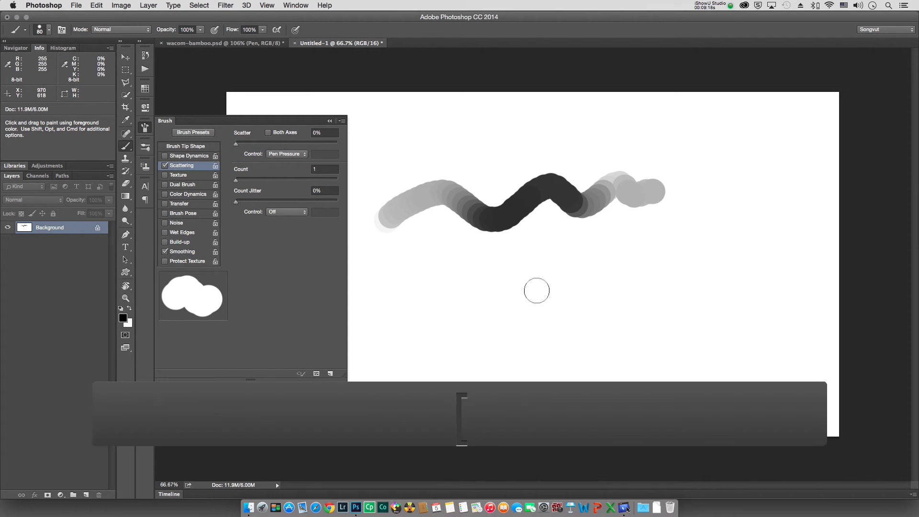
pyautogui.press('[')
pyautogui.press('[')
pyautogui.press('[')
pyautogui.press('[')
pyautogui.press('[')
pyautogui.press('[')
pyautogui.press('[')
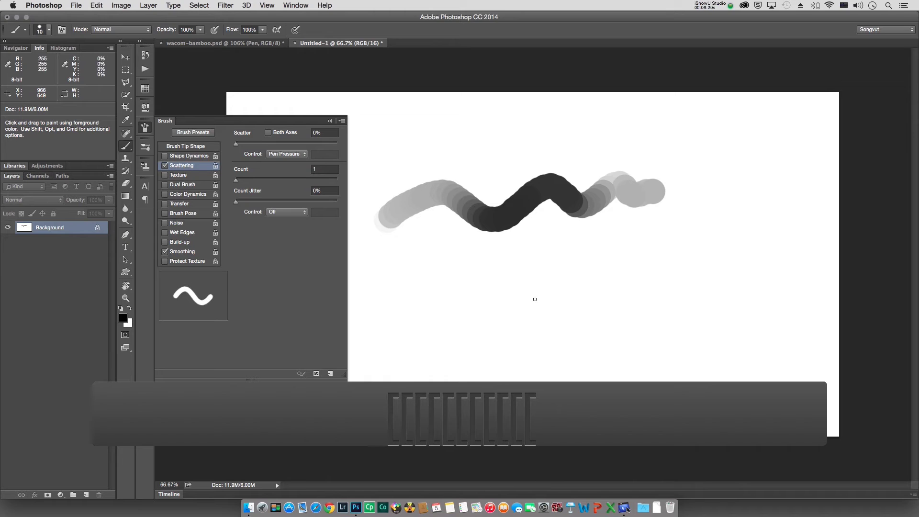
pyautogui.press('[')
pyautogui.press('[')
pyautogui.press('[')
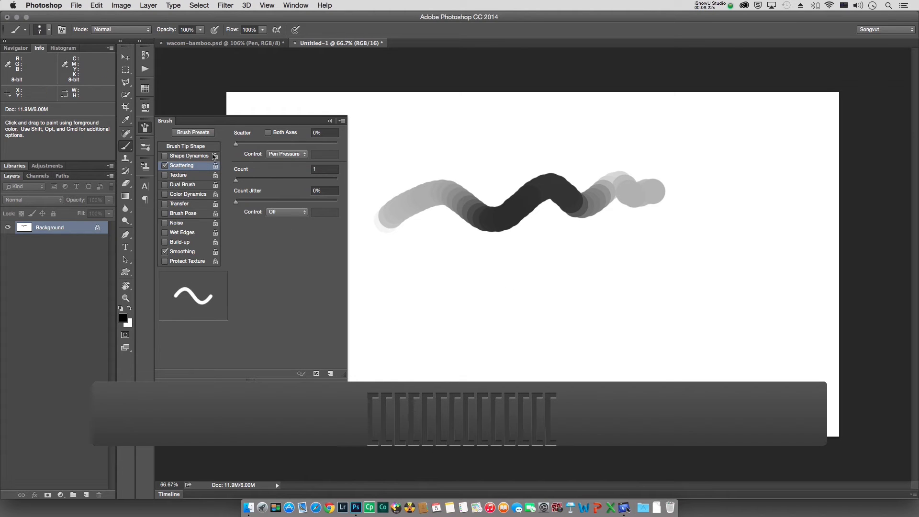
pyautogui.moveTo(236, 143); pyautogui.dragTo(323, 143)
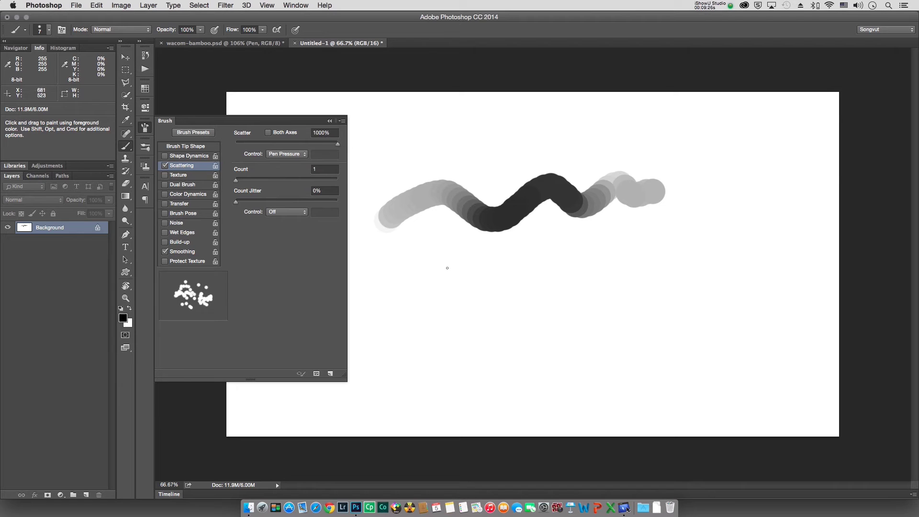
# Paint scattered-dot strokes below and across the wave, then with Scatter control Off across the top.
pyautogui.moveTo(391, 334); pyautogui.dragTo(680, 289)
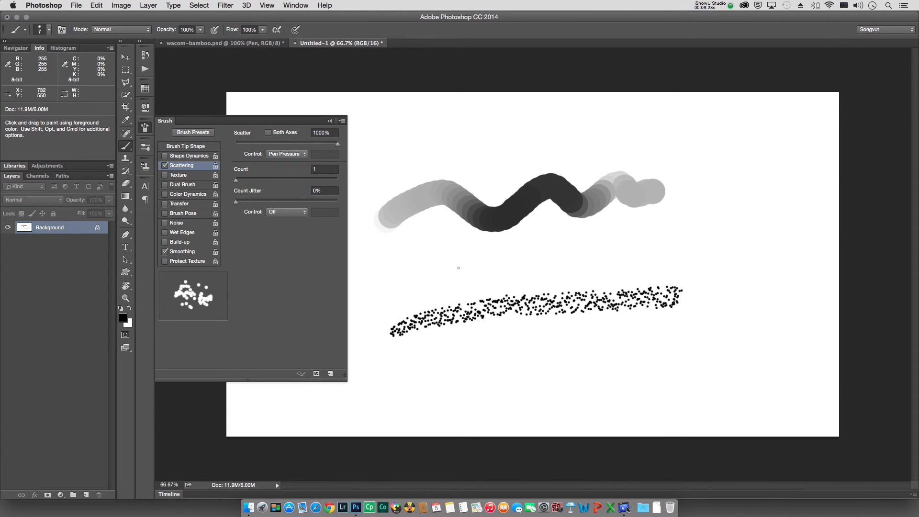
pyautogui.moveTo(437, 266); pyautogui.dragTo(732, 261)
pyautogui.moveTo(749, 210); pyautogui.dragTo(799, 283)
pyautogui.click(294, 153)
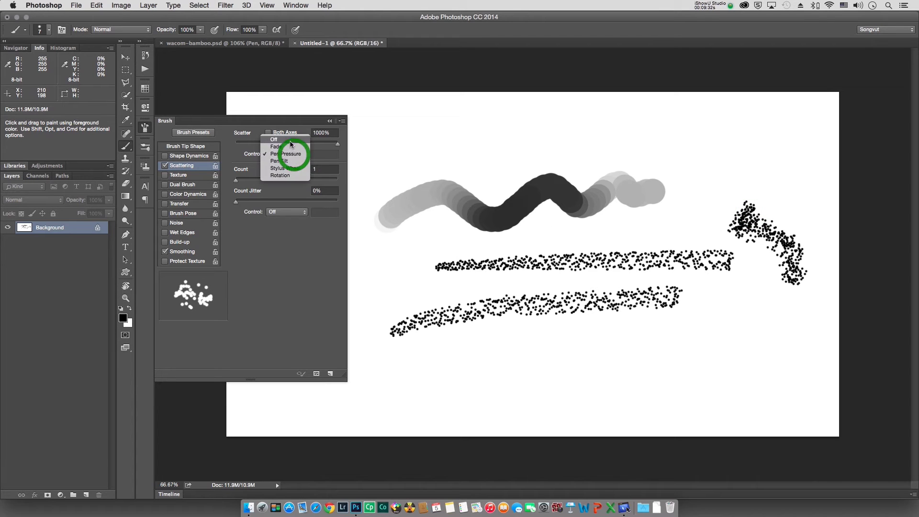
pyautogui.click(288, 138)
pyautogui.moveTo(410, 130); pyautogui.dragTo(640, 135)
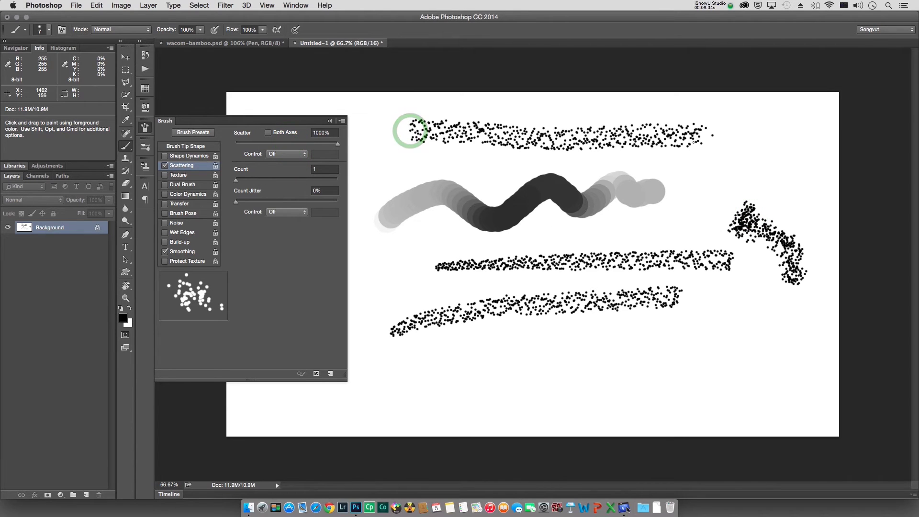
pyautogui.moveTo(749, 154); pyautogui.dragTo(372, 152)
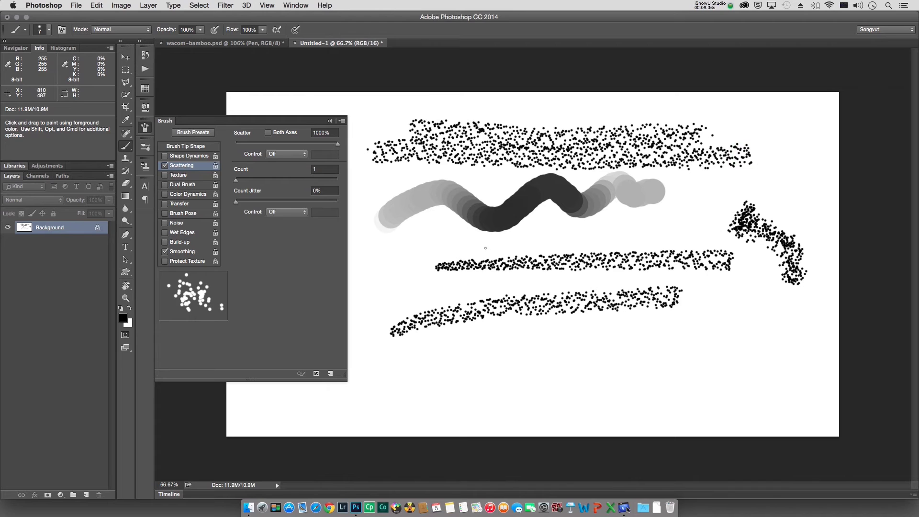
# Enlarge the brush to 20 and paint a large-dot scattered stroke along the bottom.
pyautogui.press(']')
pyautogui.press(']')
pyautogui.press(']')
pyautogui.press(']')
pyautogui.press(']')
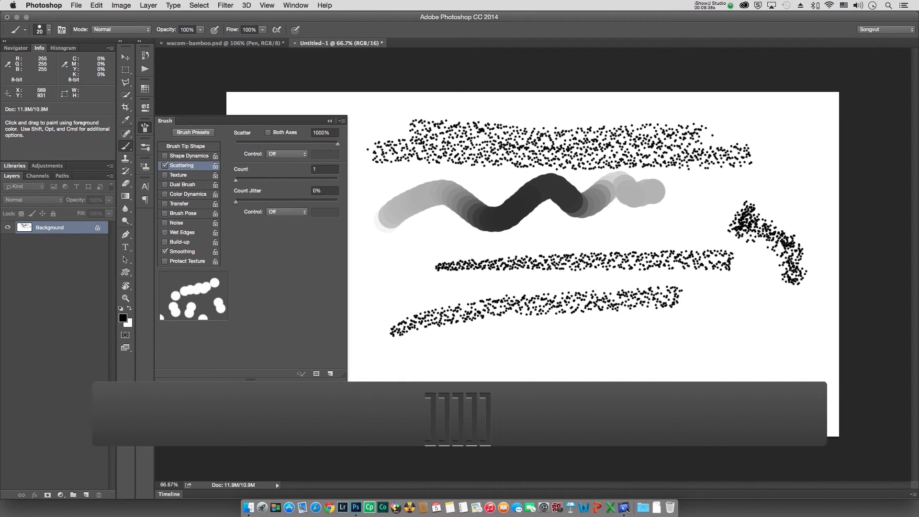
pyautogui.moveTo(395, 378); pyautogui.dragTo(708, 352)
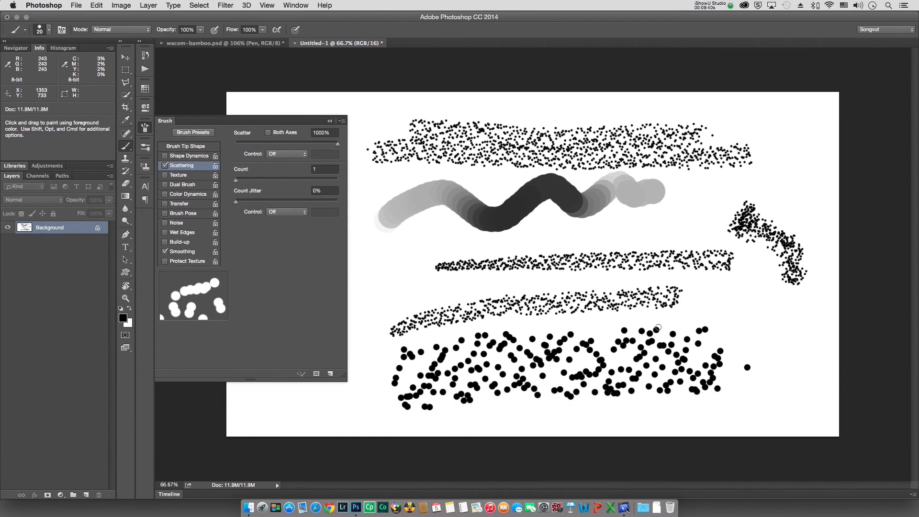
pyautogui.press('[')
pyautogui.press('[')
pyautogui.press('[')
# Revert the canvas to blank using the Untitled-1 snapshot in History.
pyautogui.click(297, 154)
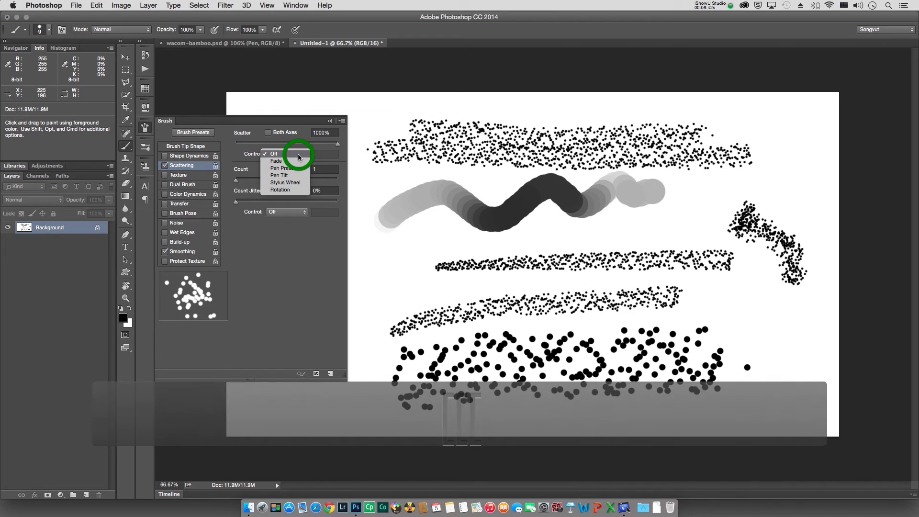
pyautogui.click(294, 169)
pyautogui.click(145, 55)
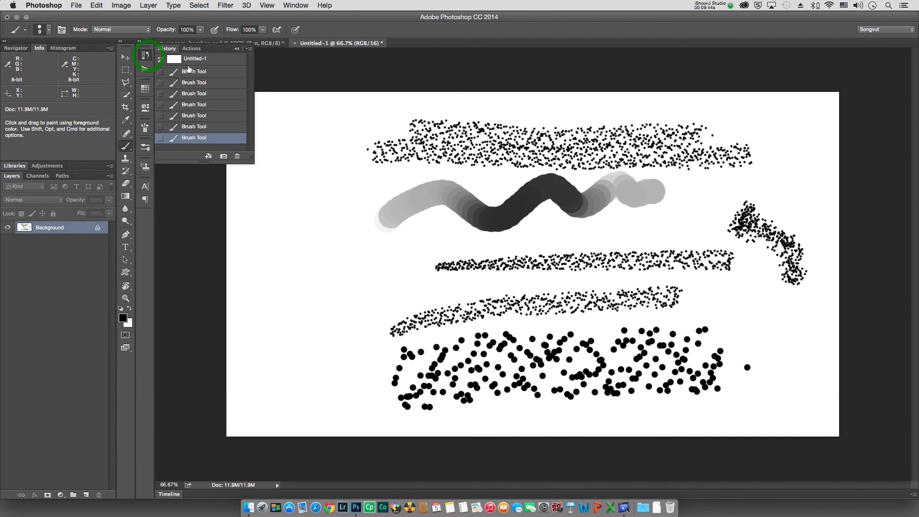
pyautogui.click(199, 60)
# Paint small scattered-dot patches on the left, undoing and repainting the lower ones.
pyautogui.moveTo(315, 170)
pyautogui.mouseDown()
pyautogui.moveTo(380, 165)
pyautogui.moveTo(480, 199)
pyautogui.moveTo(537, 139)
pyautogui.moveTo(610, 237)
pyautogui.moveTo(663, 252)
pyautogui.moveTo(703, 143)
pyautogui.moveTo(736, 144)
pyautogui.mouseUp()
pyautogui.moveTo(310, 258)
pyautogui.mouseDown()
pyautogui.moveTo(339, 271)
pyautogui.moveTo(407, 261)
pyautogui.moveTo(426, 292)
pyautogui.mouseUp()
pyautogui.moveTo(465, 261); pyautogui.dragTo(444, 234)
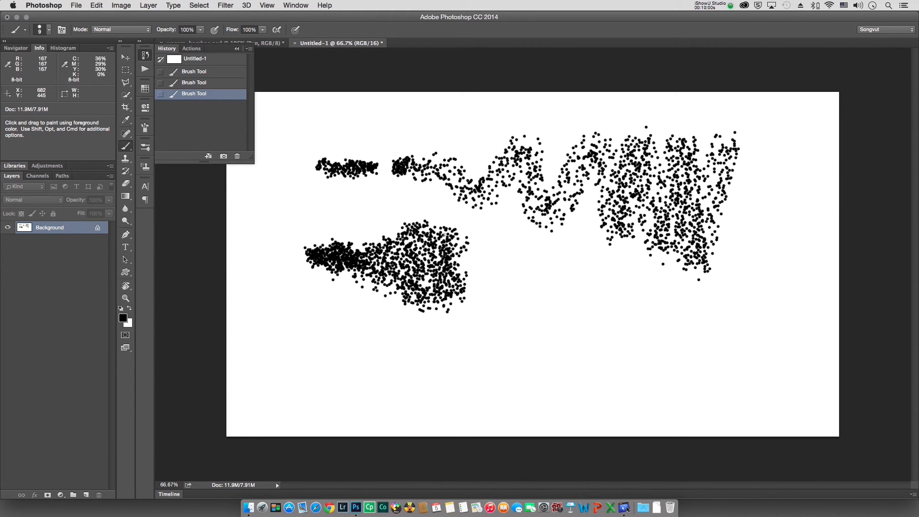
pyautogui.press('alt+super+z')
pyautogui.press('alt+super+z')
pyautogui.press('alt+super+z')
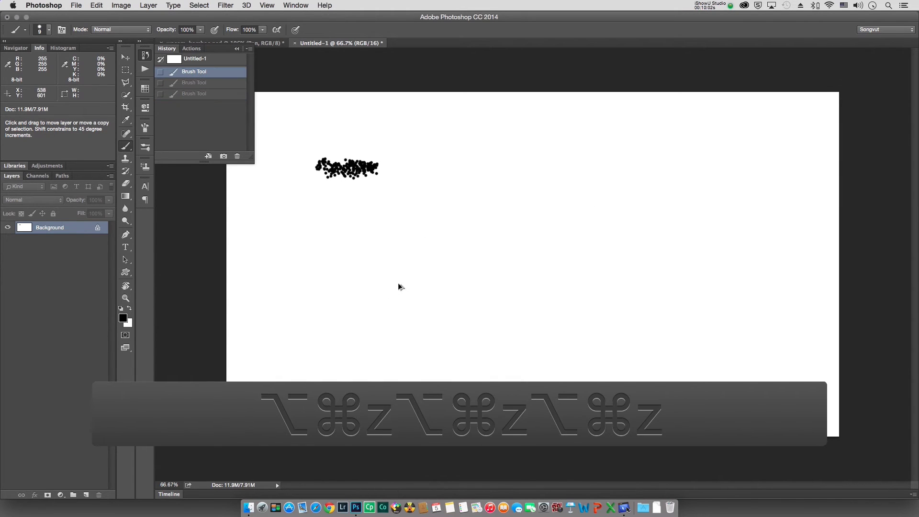
pyautogui.moveTo(353, 245); pyautogui.dragTo(386, 243)
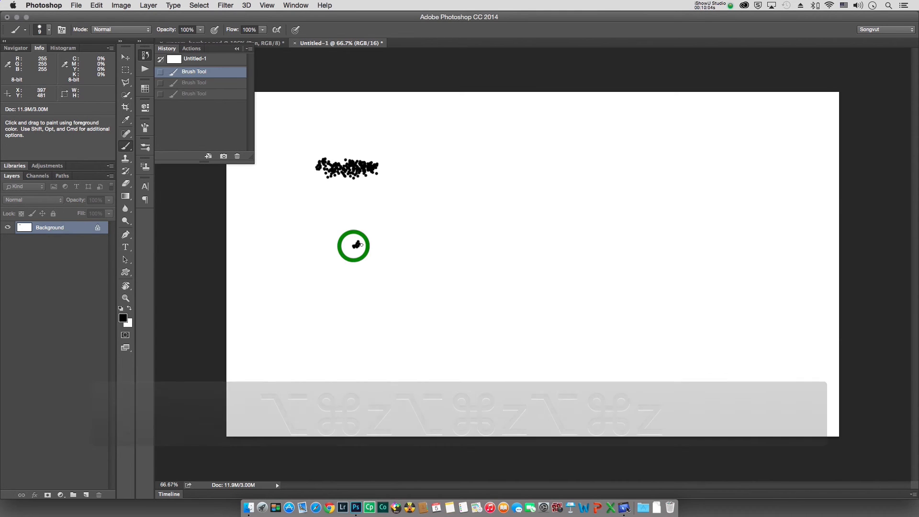
pyautogui.moveTo(363, 278); pyautogui.dragTo(399, 276)
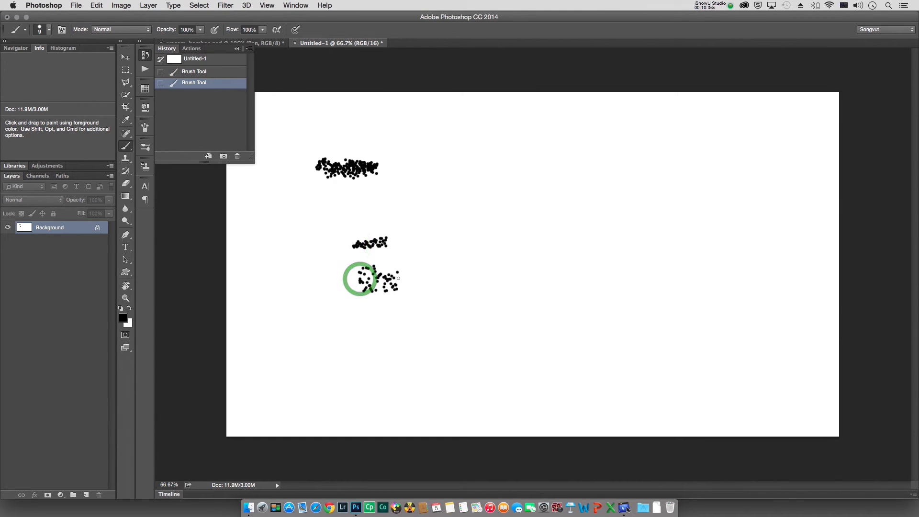
pyautogui.click(145, 128)
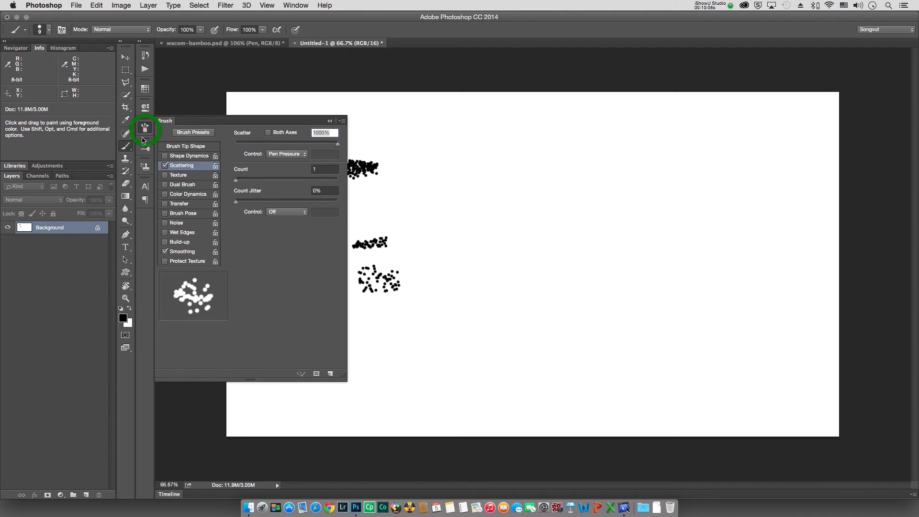
# Turn Shape Dynamics back on, enlarge the brush to 35, and paint a scattered test stroke.
pyautogui.click(192, 157)
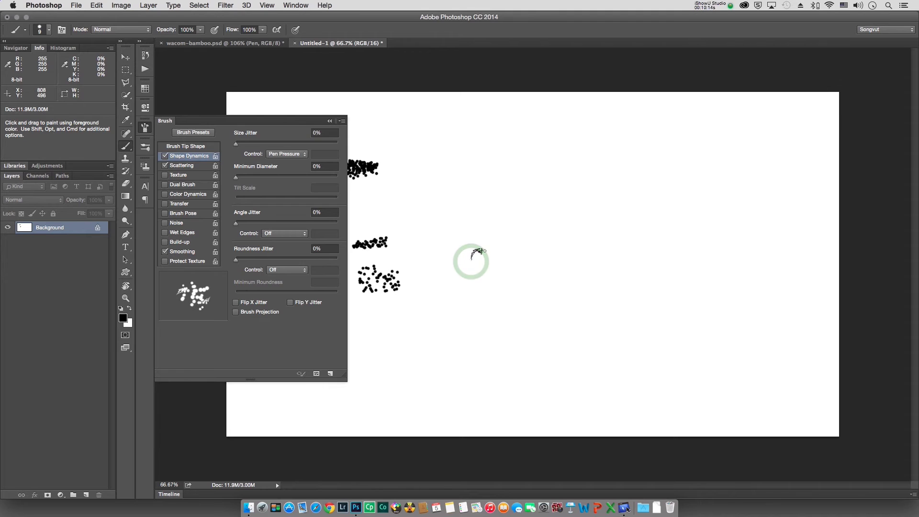
pyautogui.press(']')
pyautogui.press(']')
pyautogui.press(']')
pyautogui.press(']')
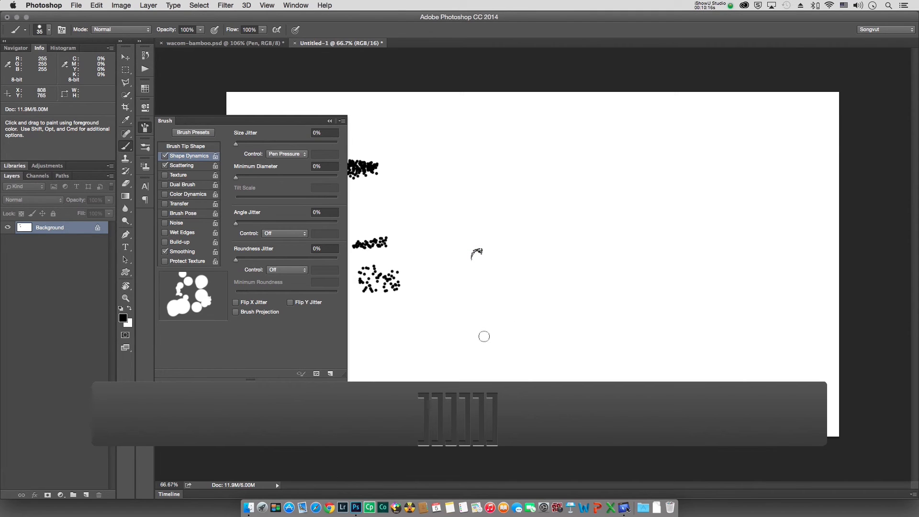
pyautogui.moveTo(484, 336)
pyautogui.mouseDown()
pyautogui.moveTo(511, 303)
pyautogui.moveTo(657, 234)
pyautogui.mouseUp()
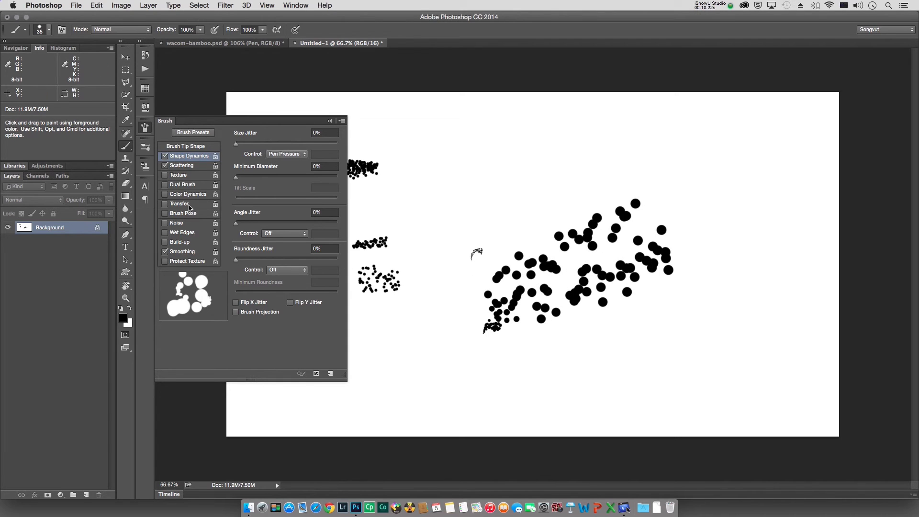
# Re-enable Transfer and revert the canvas to the blank Untitled-1 snapshot.
pyautogui.click(181, 204)
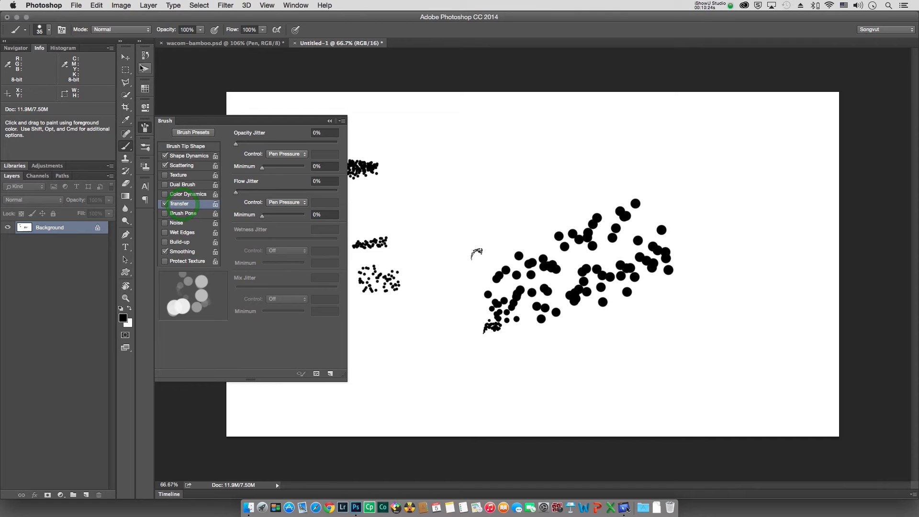
pyautogui.click(145, 55)
pyautogui.click(175, 59)
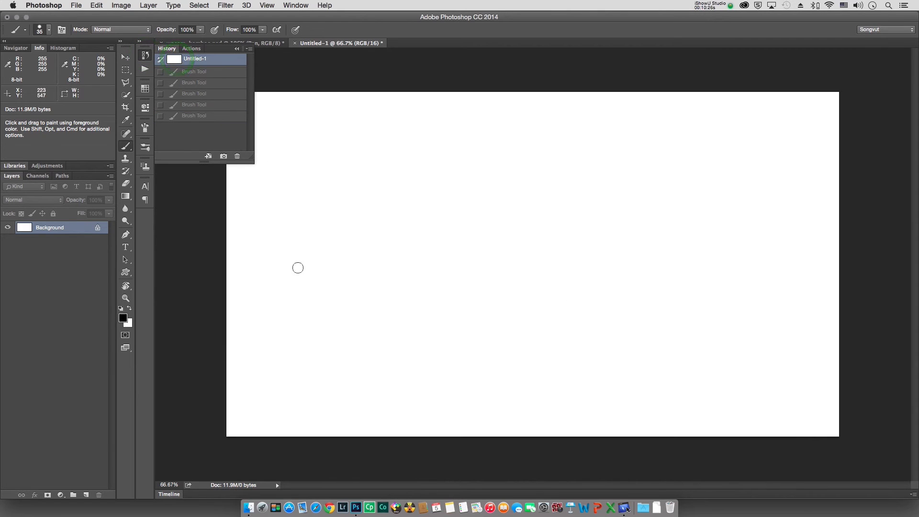
# Paint a grey scattered-dot test stroke, revert to the Untitled-1 snapshot, and reopen the Brush panel.
pyautogui.moveTo(298, 268)
pyautogui.mouseDown()
pyautogui.moveTo(443, 249)
pyautogui.moveTo(532, 256)
pyautogui.moveTo(639, 291)
pyautogui.mouseUp()
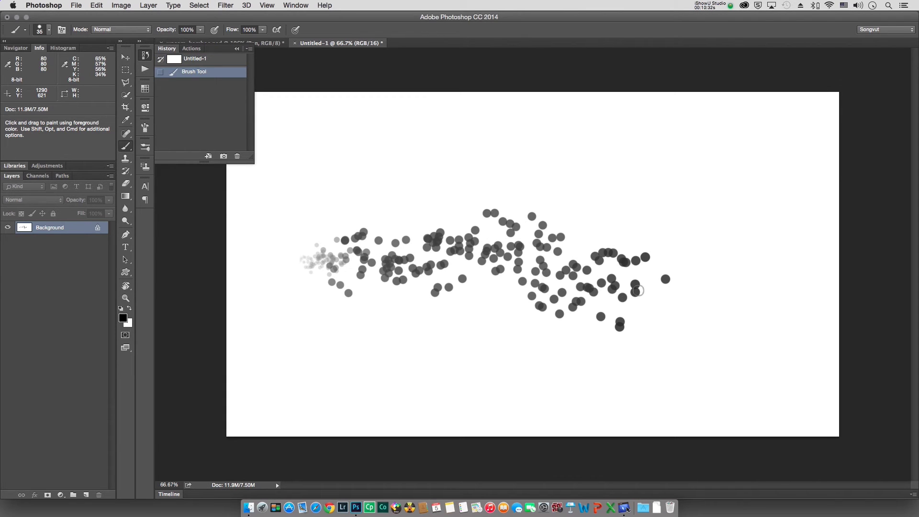
pyautogui.press('super')
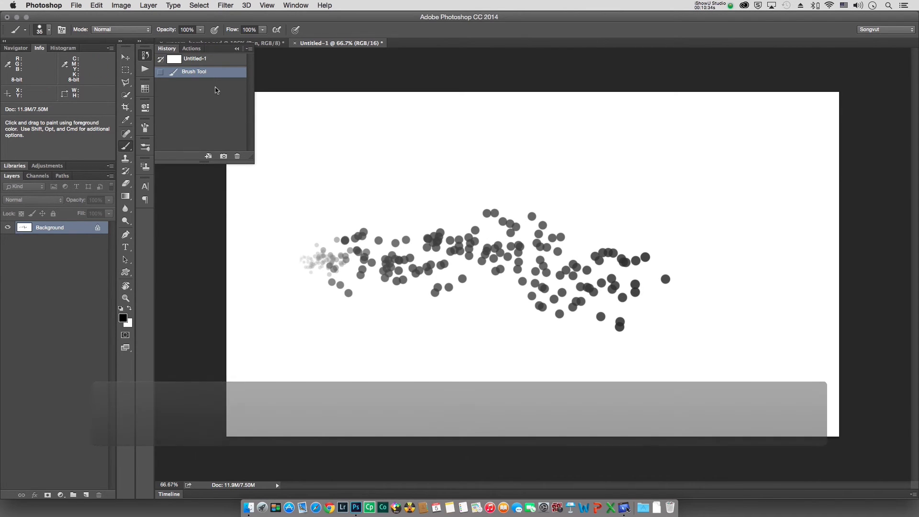
pyautogui.click(189, 59)
pyautogui.click(145, 128)
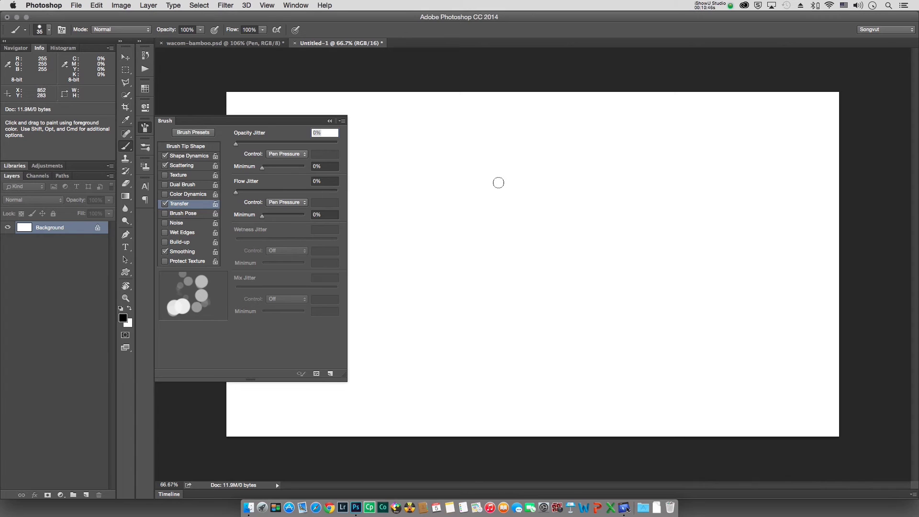
# Choose the 112 px grass preset from the canvas preset picker and collapse the Brush panel.
pyautogui.rightClick(499, 182)
pyautogui.moveTo(610, 269); pyautogui.dragTo(612, 297)
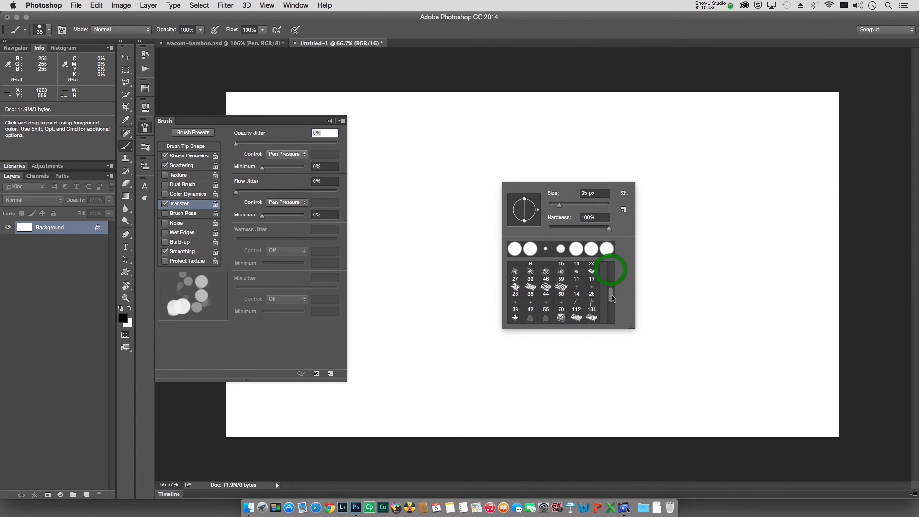
pyautogui.click(576, 302)
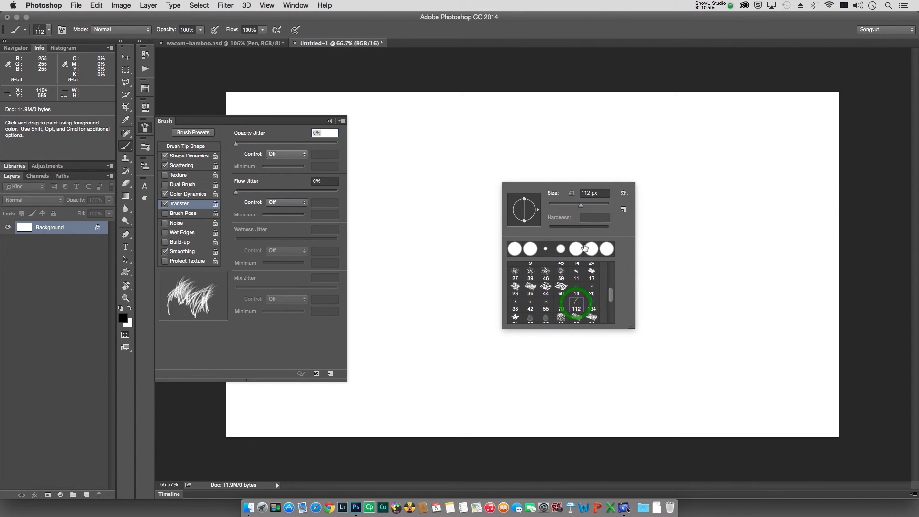
pyautogui.click(592, 67)
pyautogui.click(537, 260)
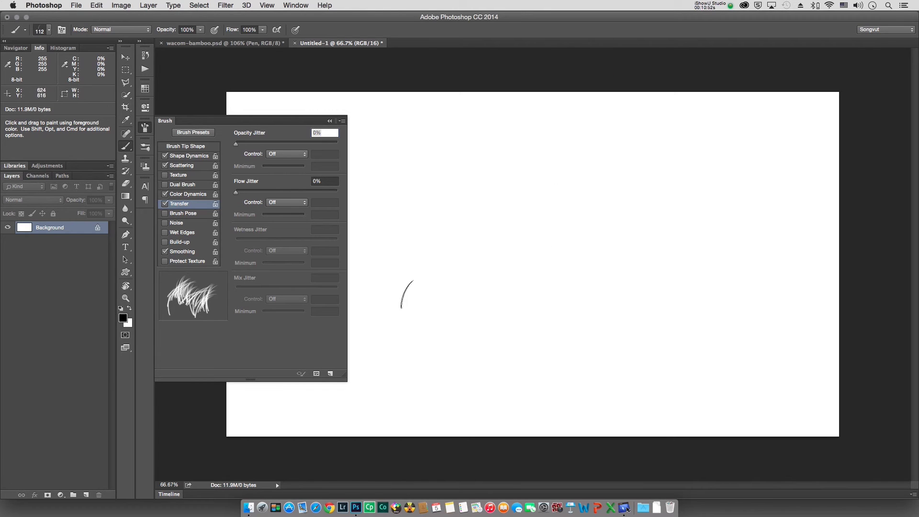
pyautogui.click(145, 128)
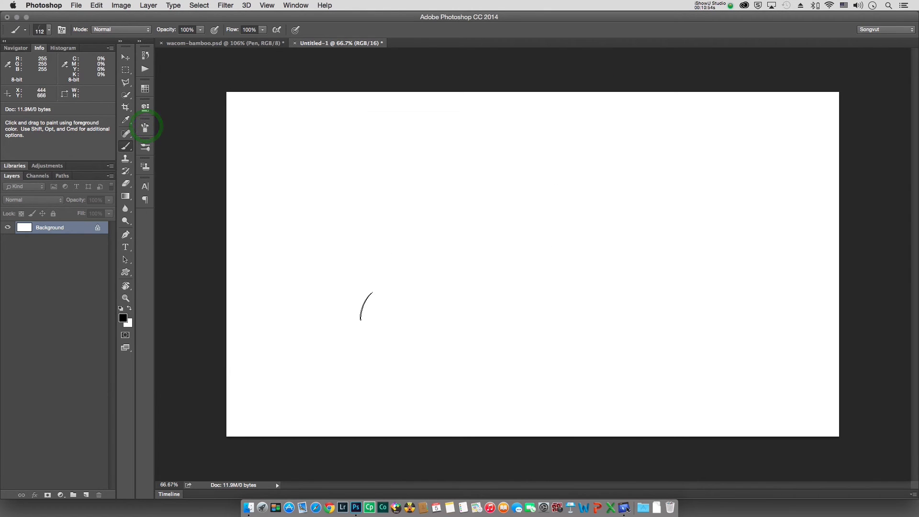
# Set the foreground colour to yellow-green #55a00c and return to the Brush tool.
pyautogui.click(123, 318)
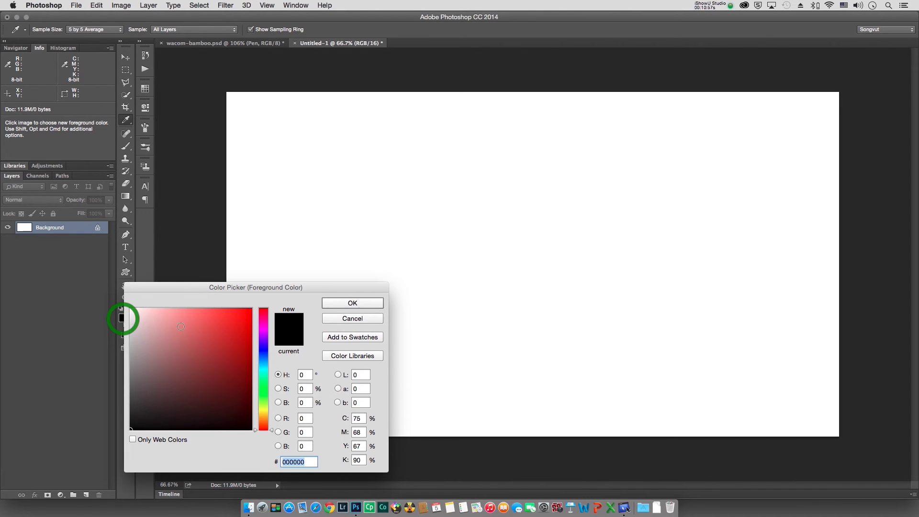
pyautogui.click(264, 389)
pyautogui.click(247, 359)
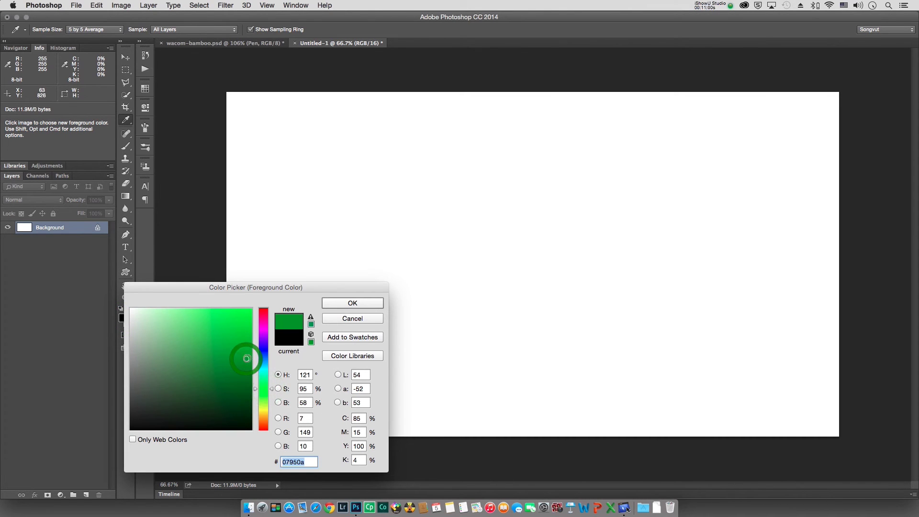
pyautogui.moveTo(246, 358); pyautogui.dragTo(248, 346)
pyautogui.moveTo(273, 390); pyautogui.dragTo(272, 398)
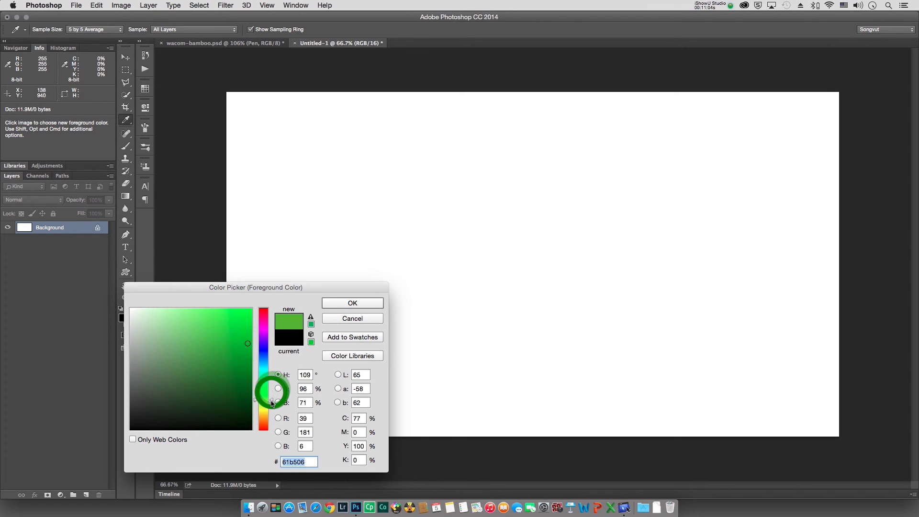
pyautogui.click(195, 211)
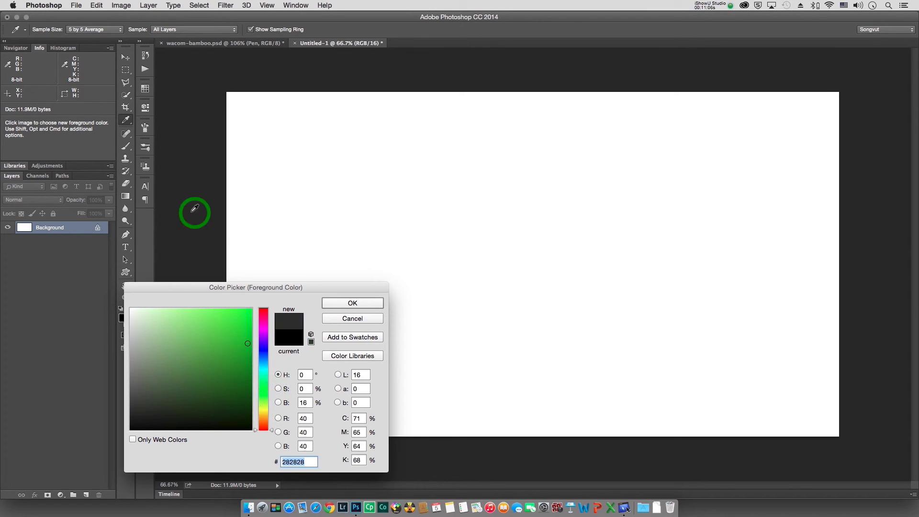
pyautogui.click(265, 392)
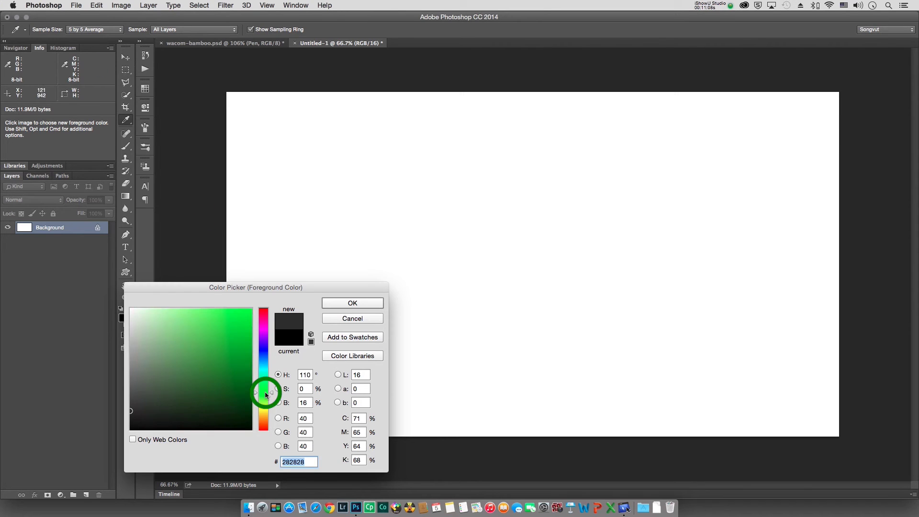
pyautogui.click(247, 364)
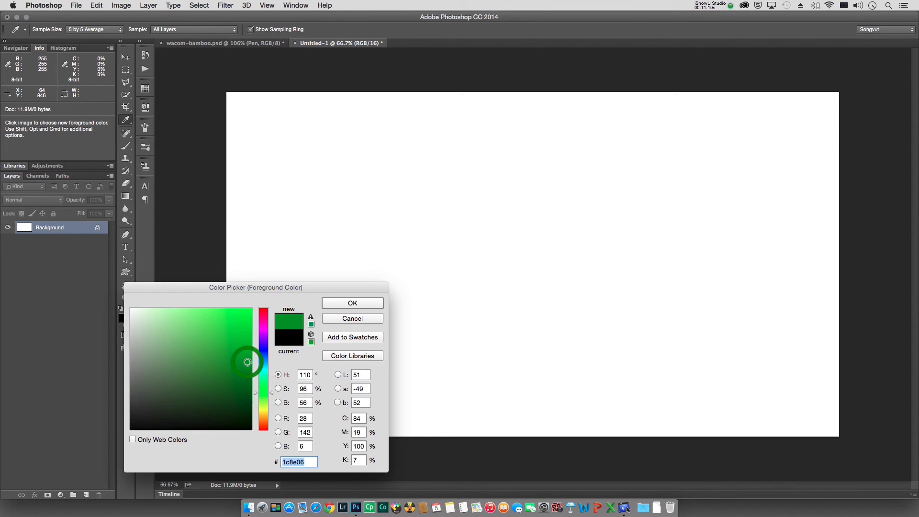
pyautogui.moveTo(247, 359); pyautogui.dragTo(243, 353)
pyautogui.moveTo(266, 398); pyautogui.dragTo(264, 400)
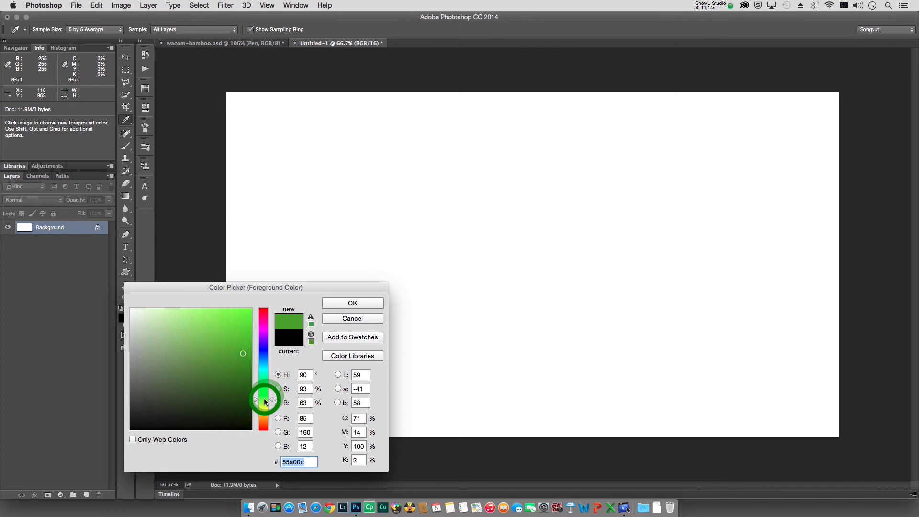
pyautogui.click(324, 301)
pyautogui.press('b')
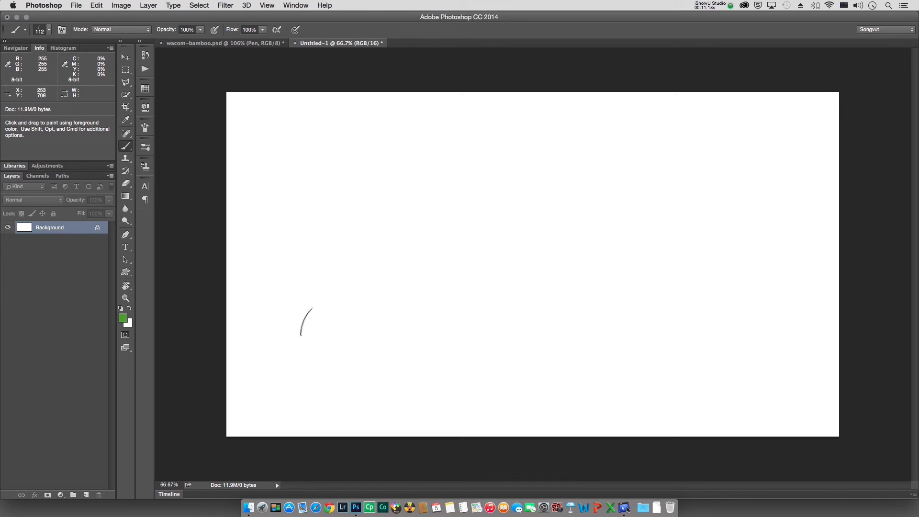
# Paint a row of green grass across the lower canvas plus a few upper tufts.
pyautogui.moveTo(306, 333)
pyautogui.mouseDown()
pyautogui.moveTo(674, 330)
pyautogui.moveTo(630, 303)
pyautogui.moveTo(471, 296)
pyautogui.moveTo(360, 278)
pyautogui.moveTo(390, 263)
pyautogui.moveTo(506, 260)
pyautogui.mouseUp()
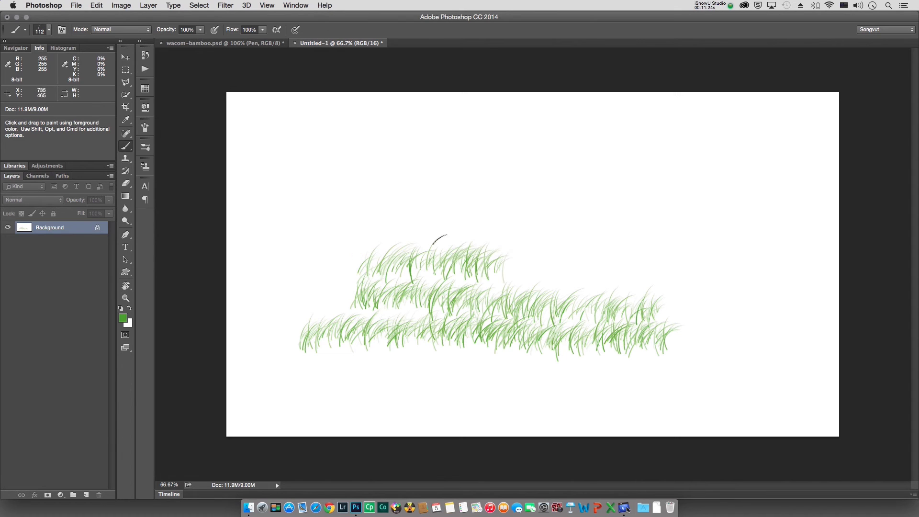
pyautogui.click(428, 226)
pyautogui.click(325, 151)
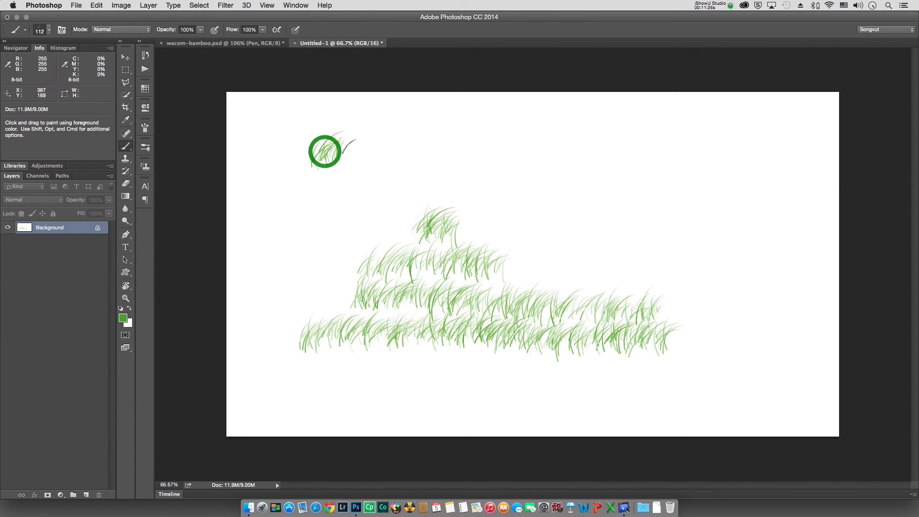
pyautogui.click(371, 143)
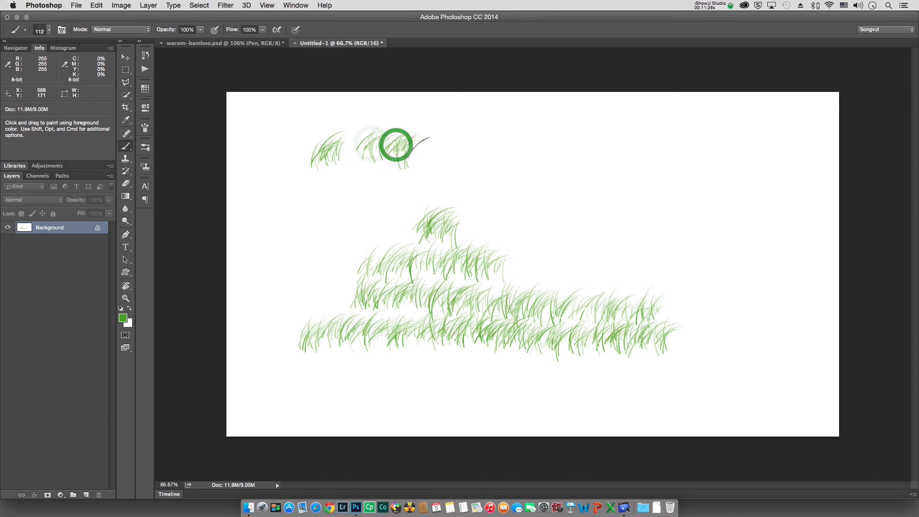
# Undo the grass strokes and revert the canvas to the blank Untitled-1 snapshot.
pyautogui.press('alt+super+z')
pyautogui.press('alt+super+z')
pyautogui.press('alt+super+z')
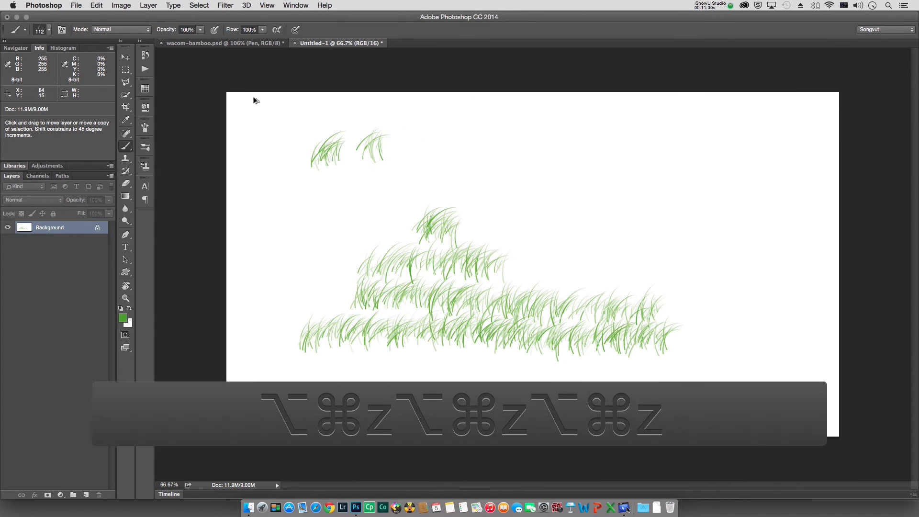
pyautogui.press('alt+super+z')
pyautogui.press('alt+super+z')
pyautogui.press('alt+super+z')
pyautogui.press('alt+super+z')
pyautogui.click(145, 55)
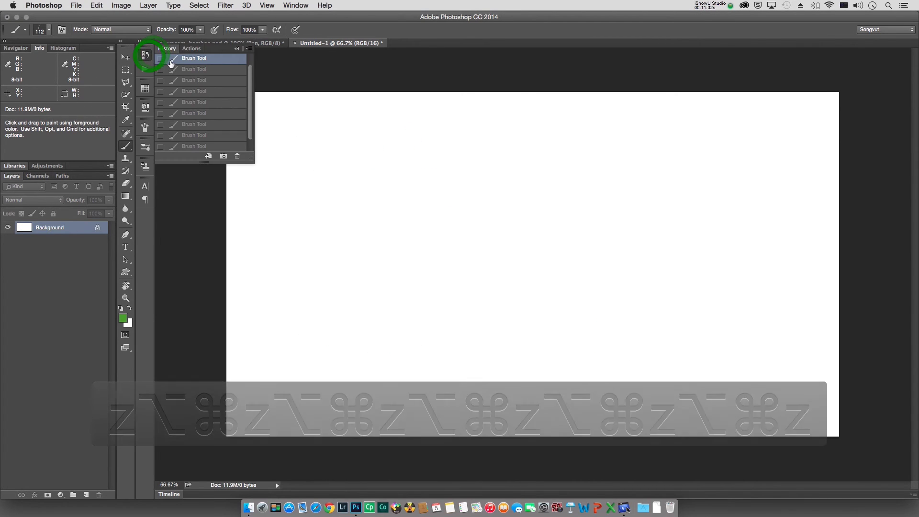
pyautogui.click(225, 59)
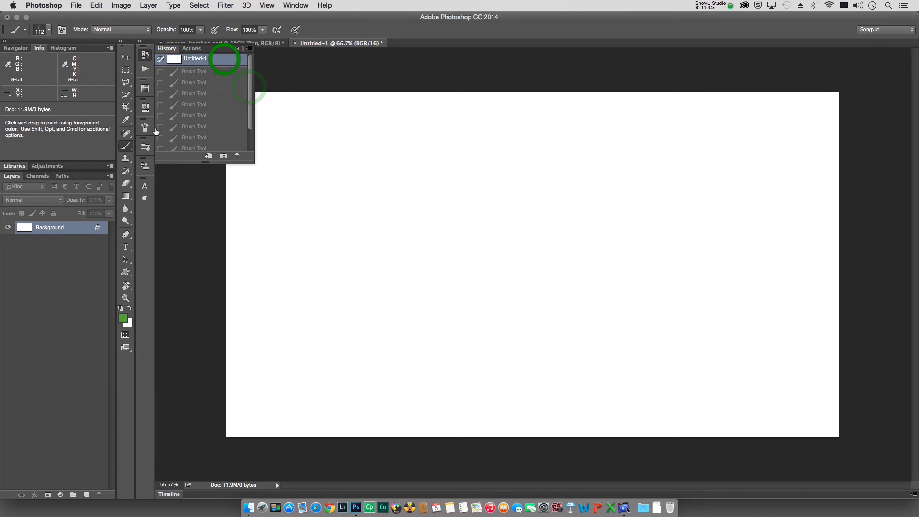
pyautogui.click(146, 56)
# Set Shape Dynamics size, Transfer opacity and Transfer flow controls to Pen Pressure.
pyautogui.click(145, 128)
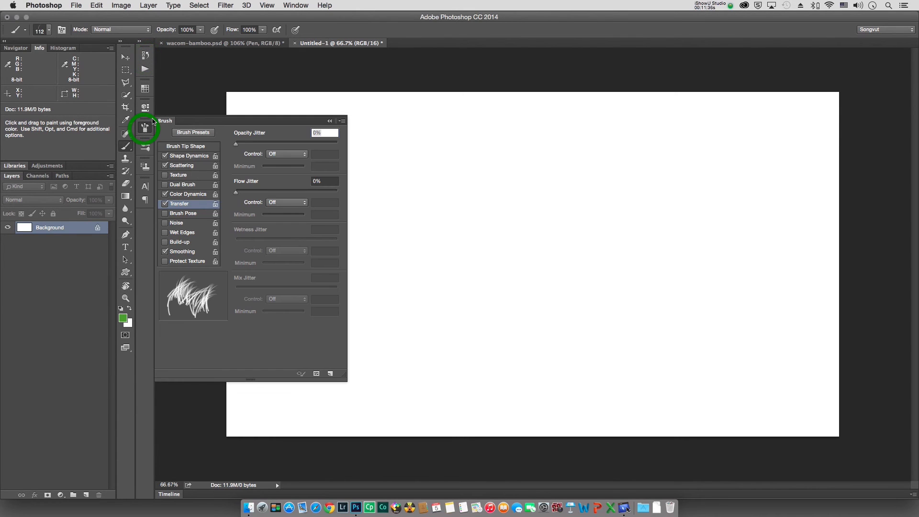
pyautogui.click(196, 156)
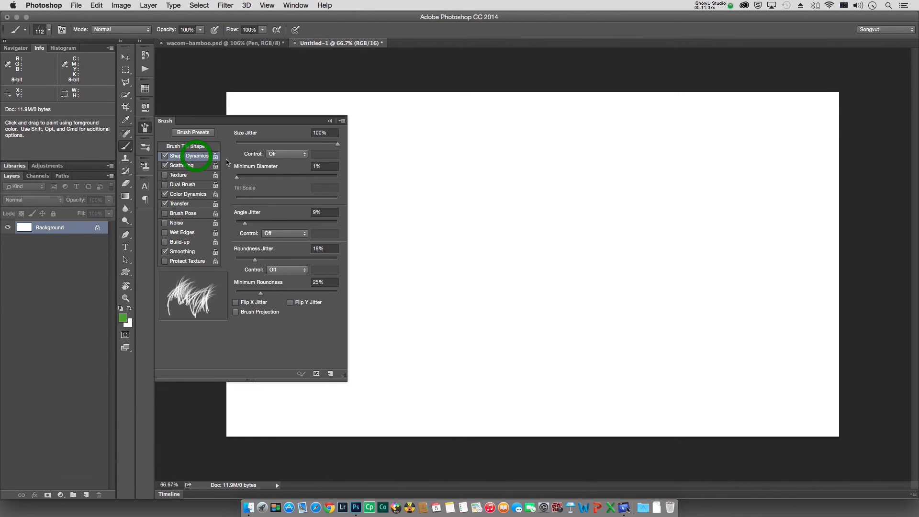
pyautogui.click(283, 154)
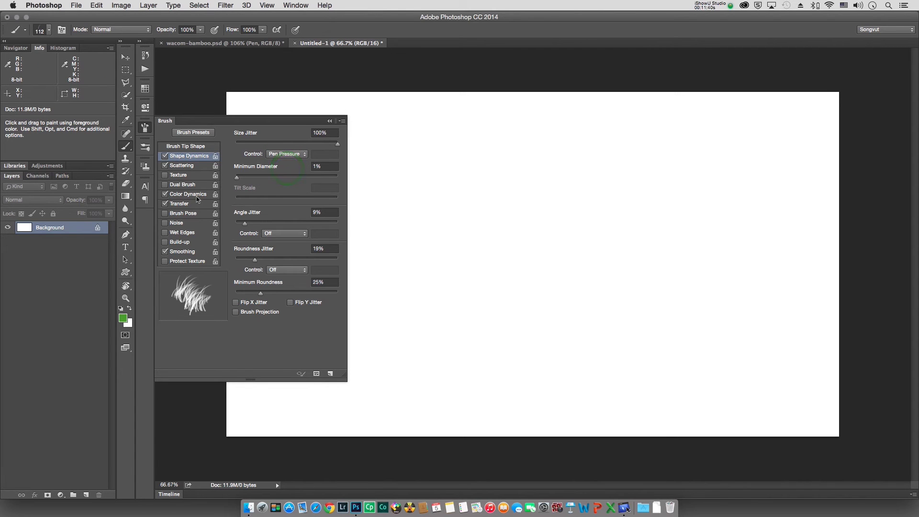
pyautogui.click(191, 206)
pyautogui.click(287, 153)
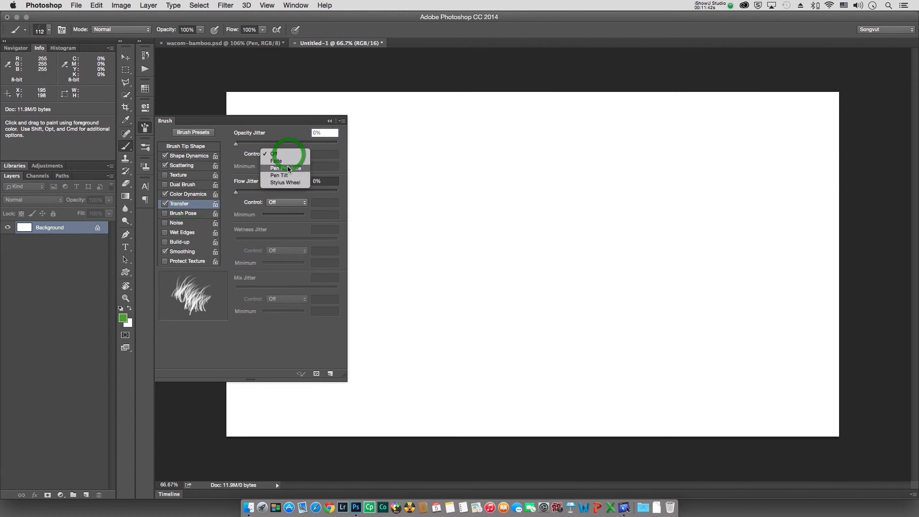
pyautogui.click(287, 165)
pyautogui.click(277, 202)
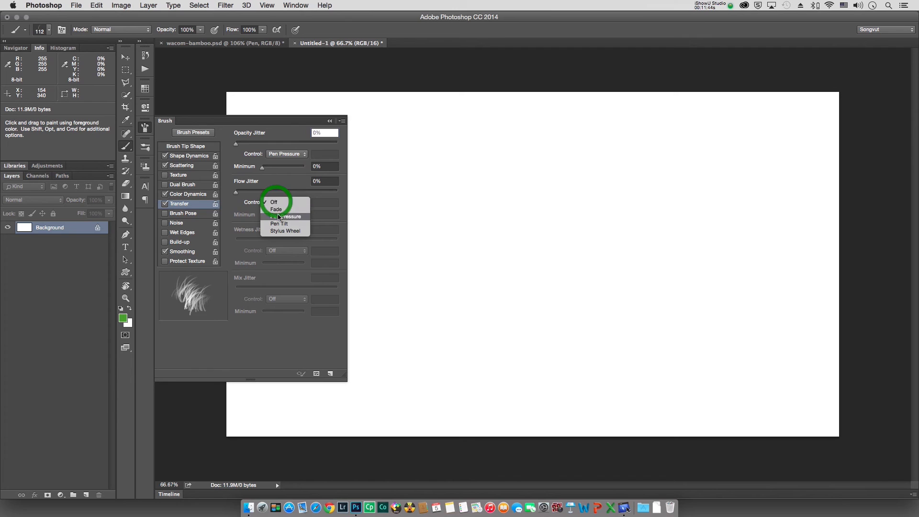
pyautogui.click(282, 216)
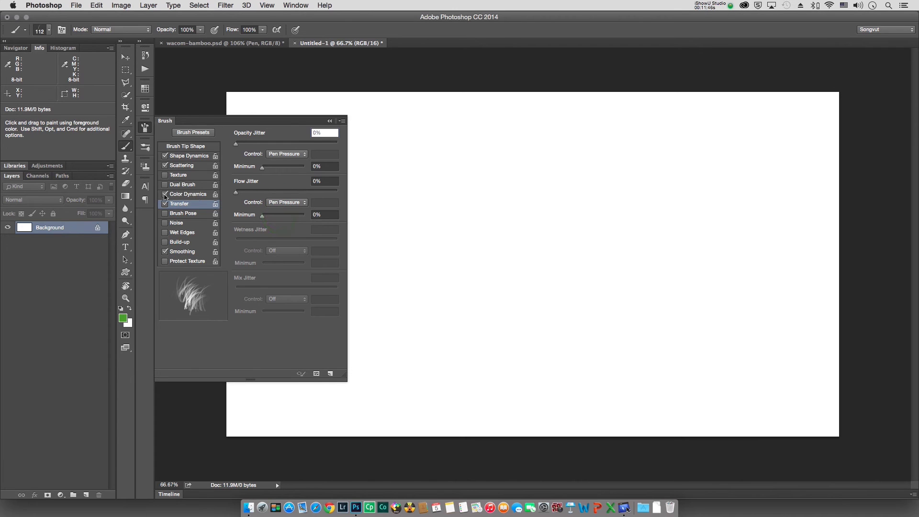
# Set the Scattering control to Pen Pressure and close the Brush panel.
pyautogui.click(182, 165)
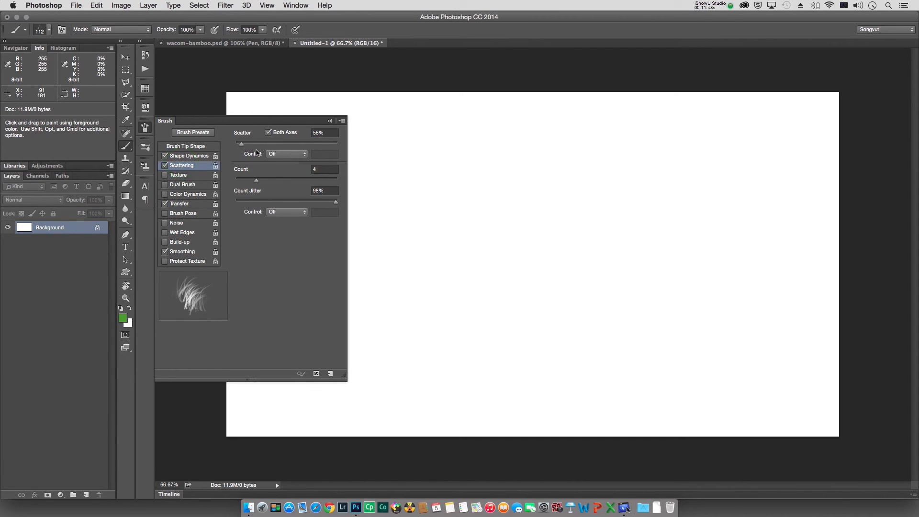
pyautogui.click(279, 158)
pyautogui.click(282, 169)
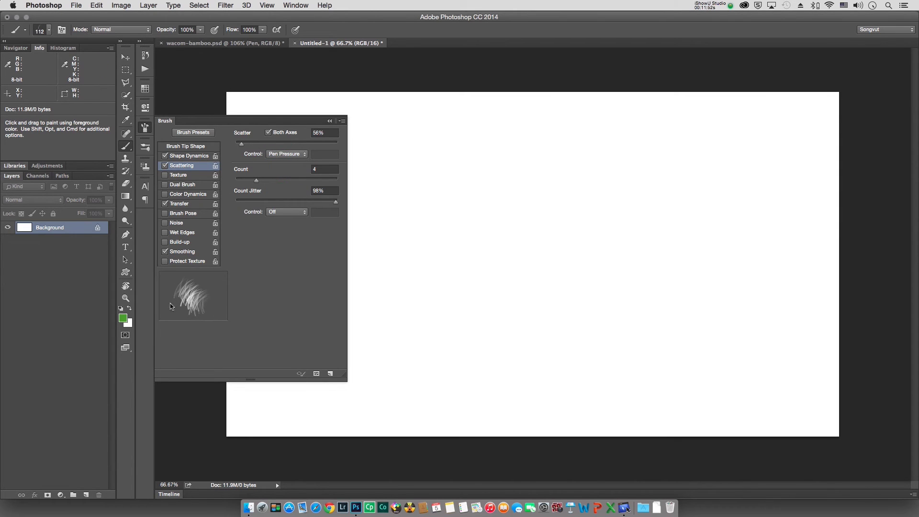
pyautogui.click(145, 127)
# Enlarge the brush and paint two dense grass rows across the lower canvas, with faint strokes above.
pyautogui.moveTo(372, 259); pyautogui.dragTo(362, 279)
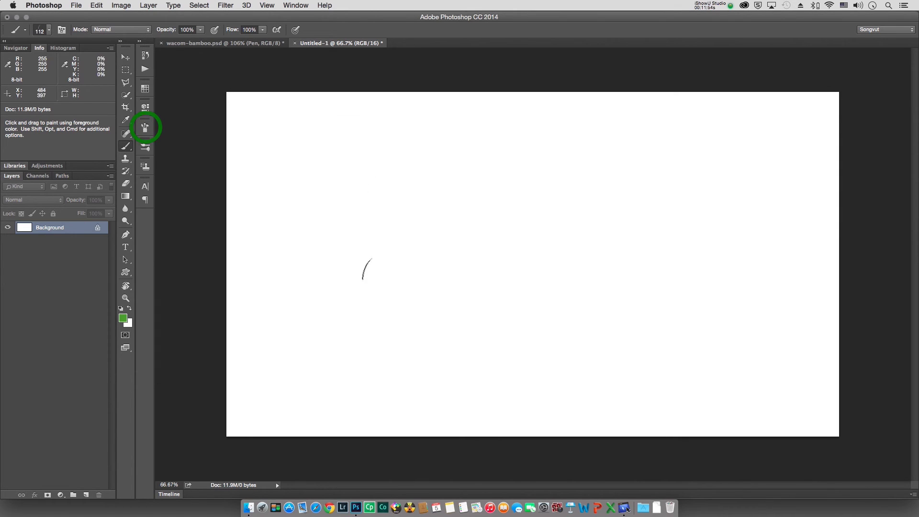
pyautogui.press(']')
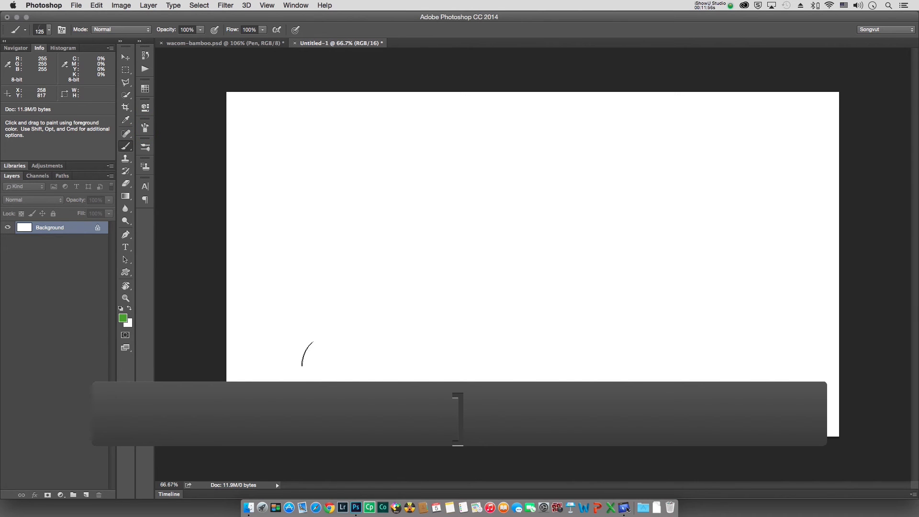
pyautogui.moveTo(307, 354); pyautogui.dragTo(737, 356)
pyautogui.moveTo(342, 324)
pyautogui.mouseDown()
pyautogui.moveTo(555, 343)
pyautogui.moveTo(713, 309)
pyautogui.moveTo(500, 310)
pyautogui.mouseUp()
pyautogui.moveTo(375, 287); pyautogui.dragTo(617, 283)
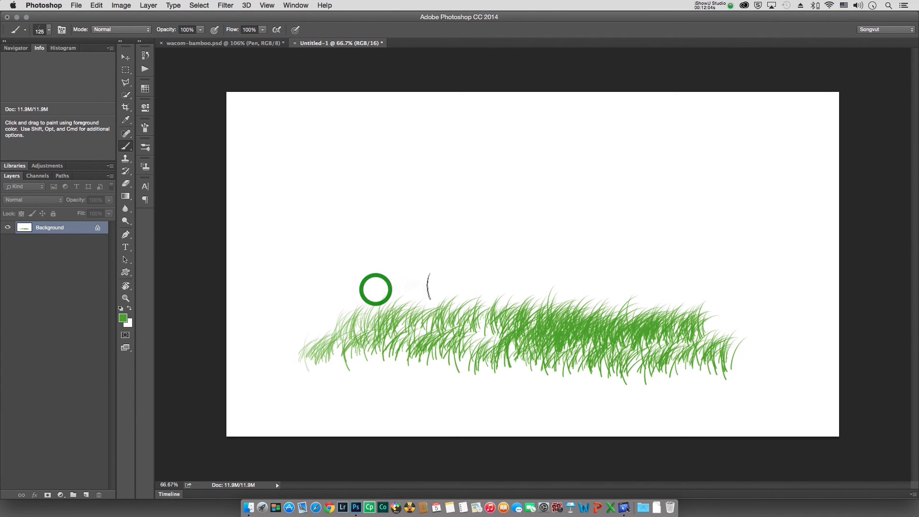
pyautogui.moveTo(442, 264)
pyautogui.mouseDown()
pyautogui.moveTo(550, 267)
pyautogui.moveTo(384, 267)
pyautogui.moveTo(415, 269)
pyautogui.mouseUp()
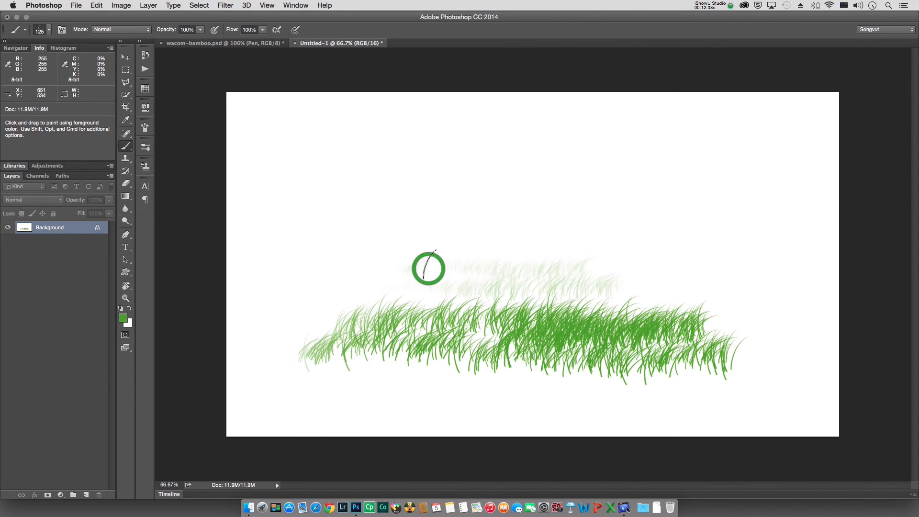
pyautogui.click(410, 263)
# Shrink the brush to 60 and dab small faint grass tufts just above the row.
pyautogui.press('[')
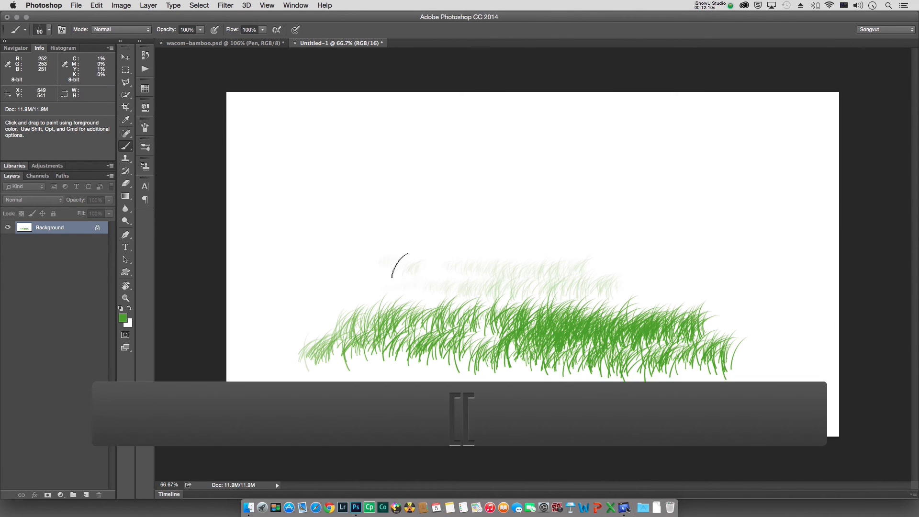
pyautogui.press('[')
pyautogui.press('[')
pyautogui.press('[')
pyautogui.press('[')
pyautogui.click(400, 262)
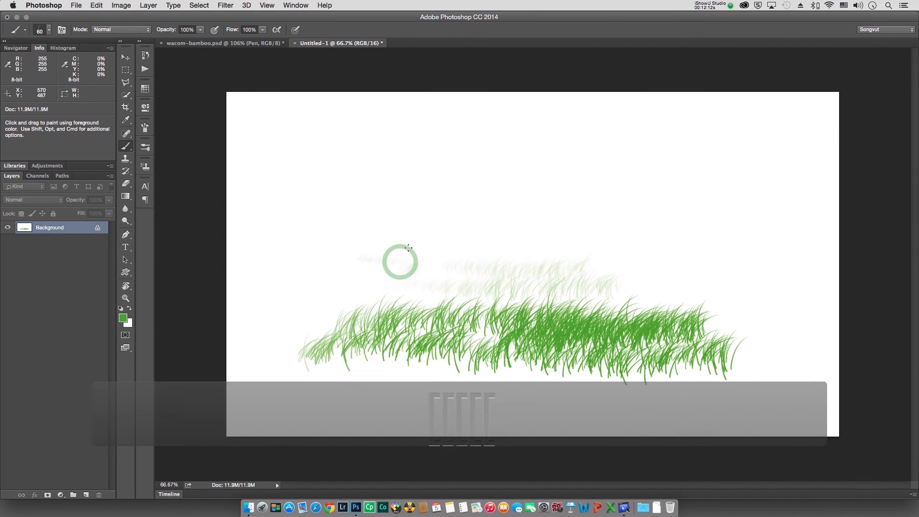
pyautogui.moveTo(427, 252); pyautogui.dragTo(497, 253)
pyautogui.click(517, 250)
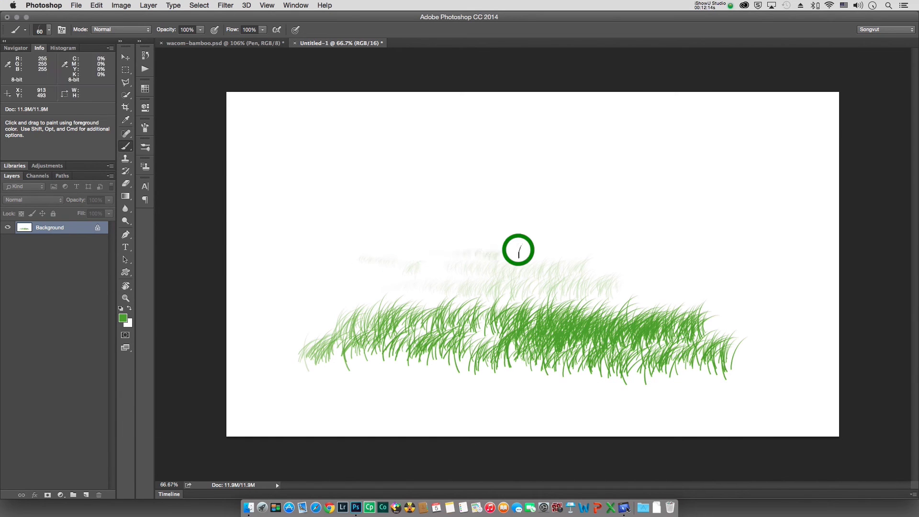
pyautogui.click(508, 257)
pyautogui.click(478, 260)
pyautogui.click(435, 266)
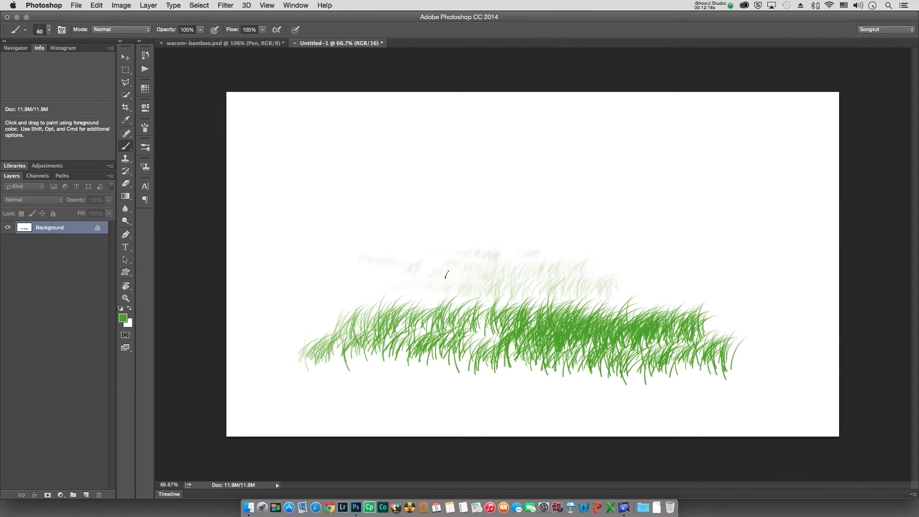
# Layer faint grass into the row's left, middle, lower and right sections.
pyautogui.click(482, 276)
pyautogui.click(405, 293)
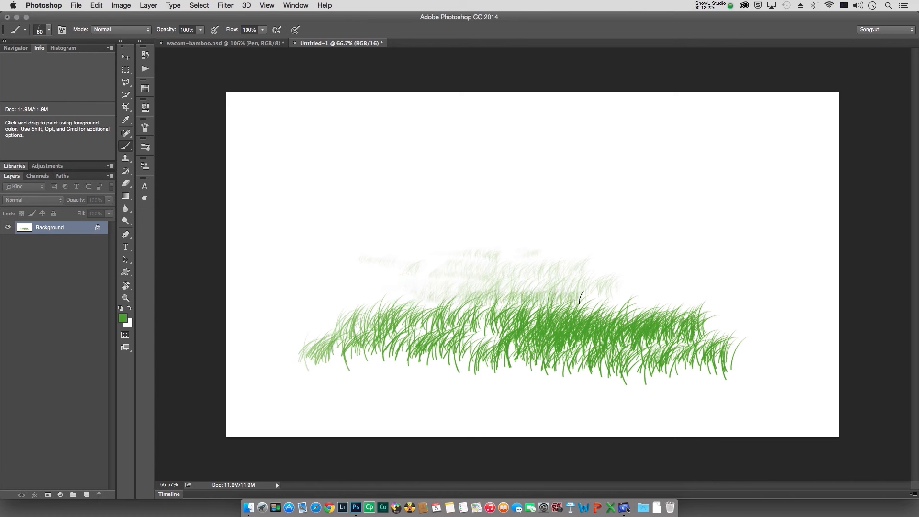
pyautogui.click(449, 296)
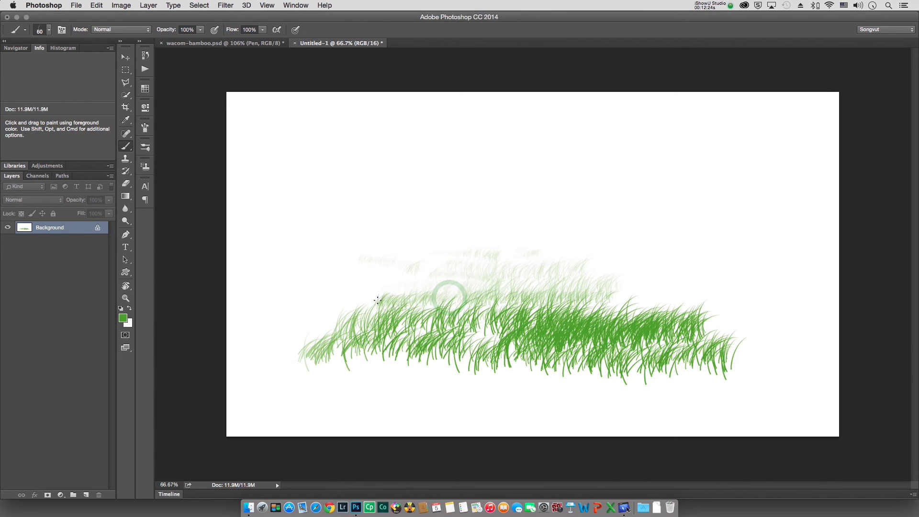
pyautogui.click(457, 328)
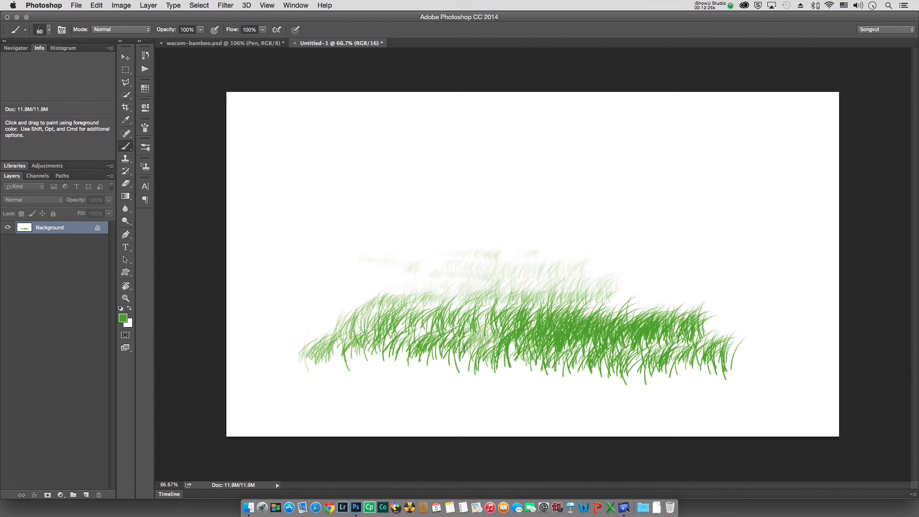
pyautogui.click(658, 306)
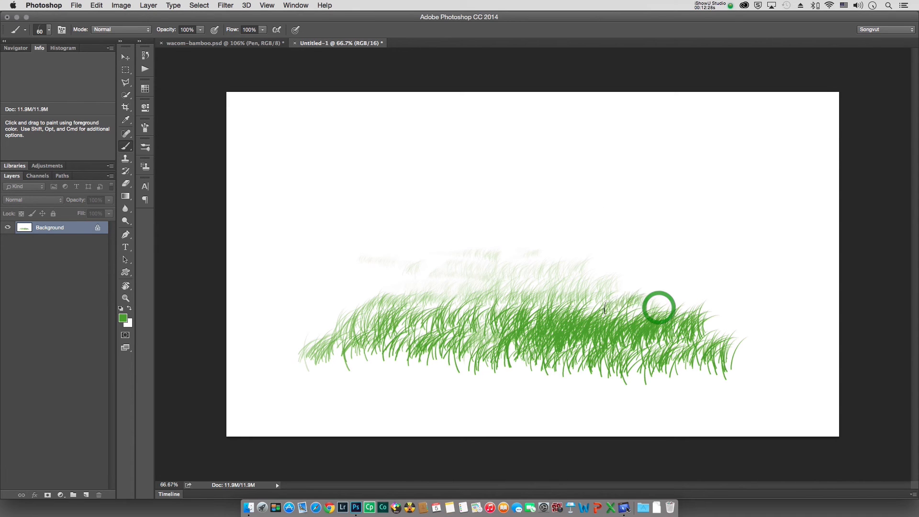
pyautogui.click(669, 296)
pyautogui.moveTo(663, 295); pyautogui.dragTo(574, 301)
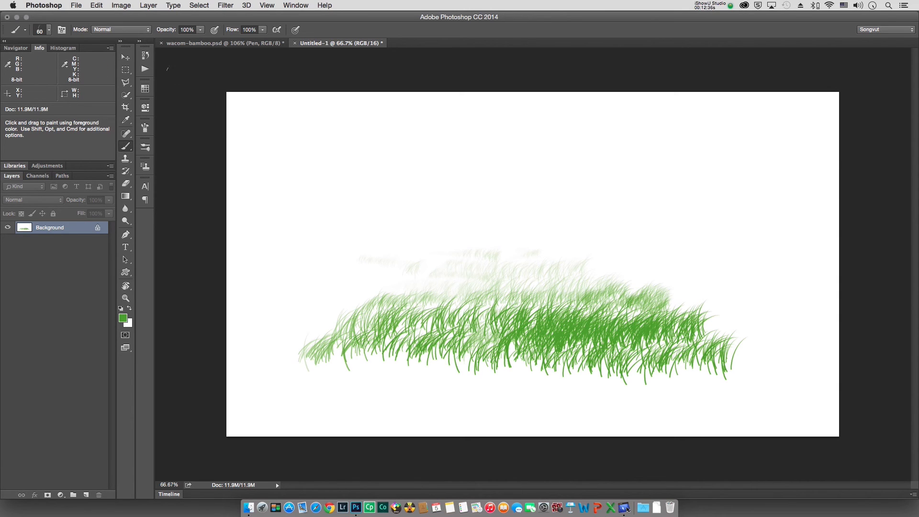
pyautogui.click(146, 56)
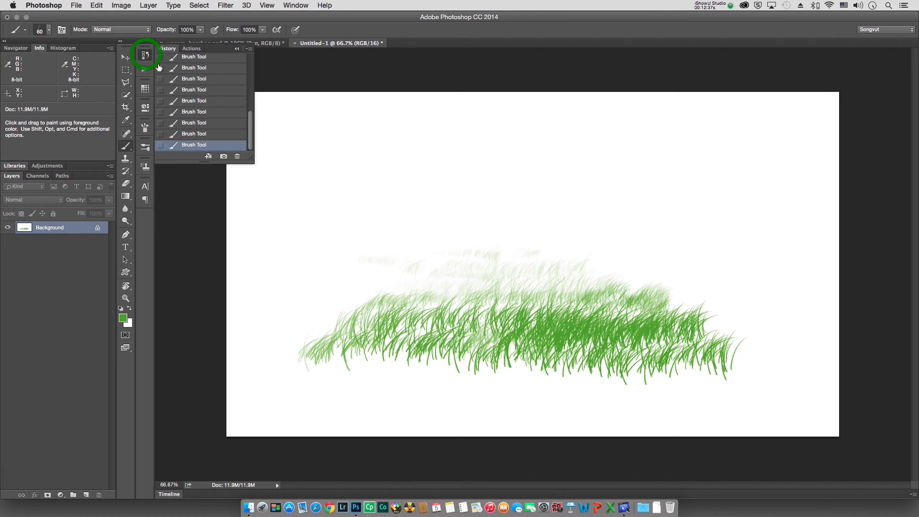
# Revert the canvas to the blank Untitled-1 snapshot in History.
pyautogui.click(249, 113)
pyautogui.click(208, 60)
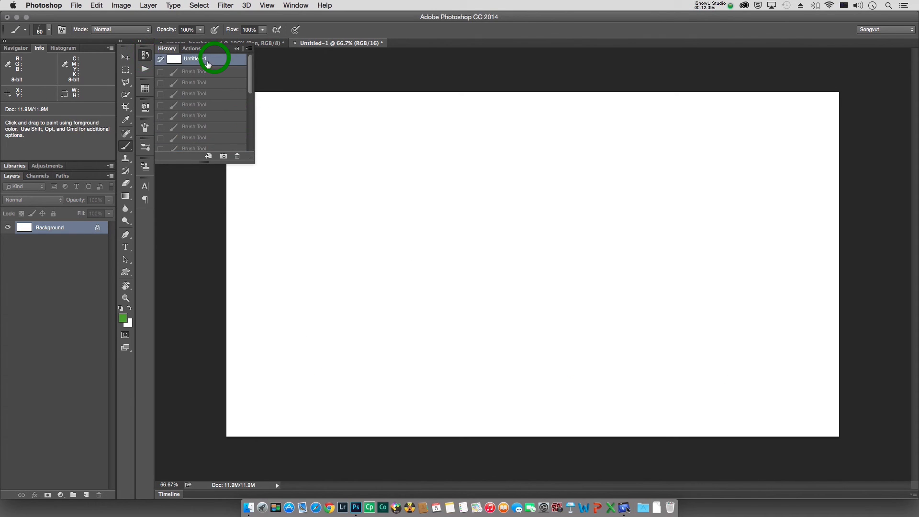
pyautogui.click(146, 56)
# Turn on Flip X Jitter in the grass brush's Shape Dynamics.
pyautogui.click(145, 128)
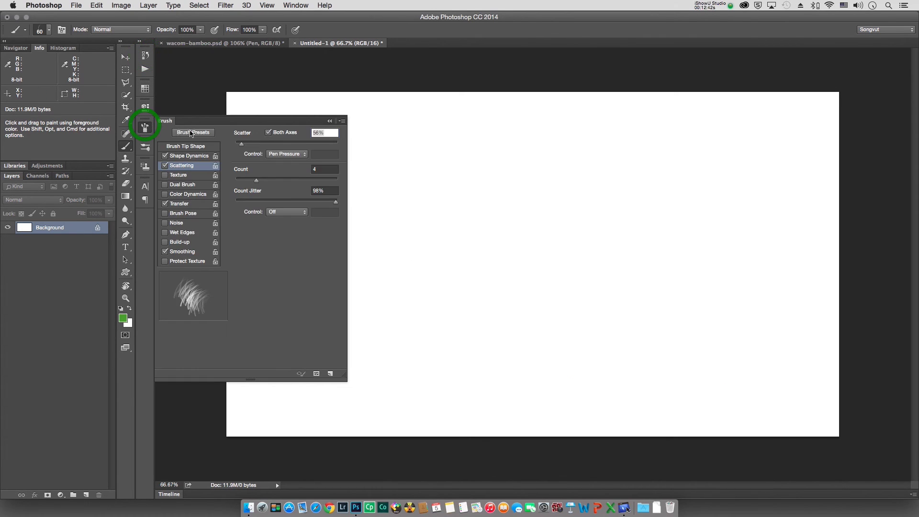
pyautogui.click(203, 157)
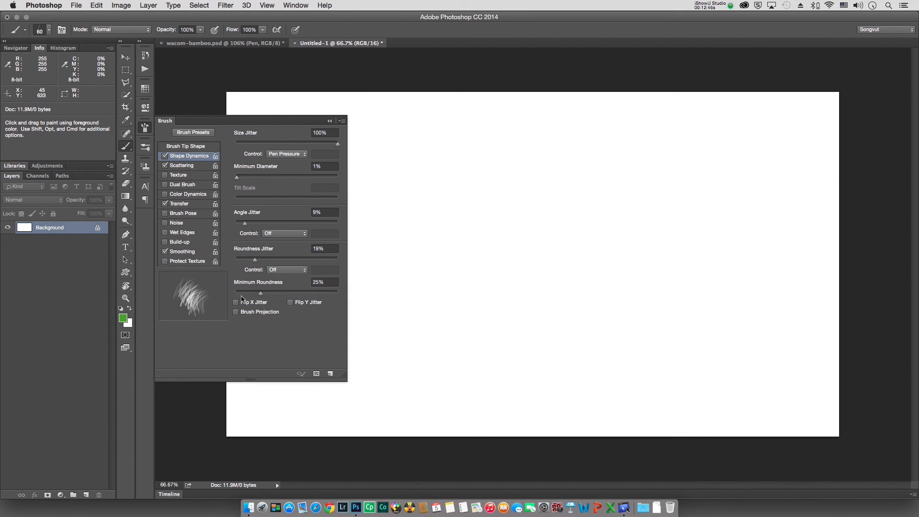
pyautogui.click(236, 303)
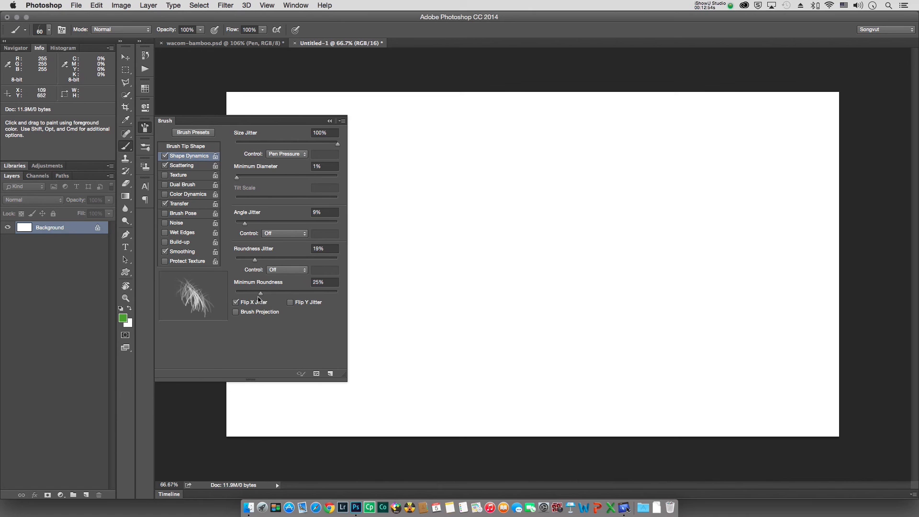
pyautogui.click(145, 128)
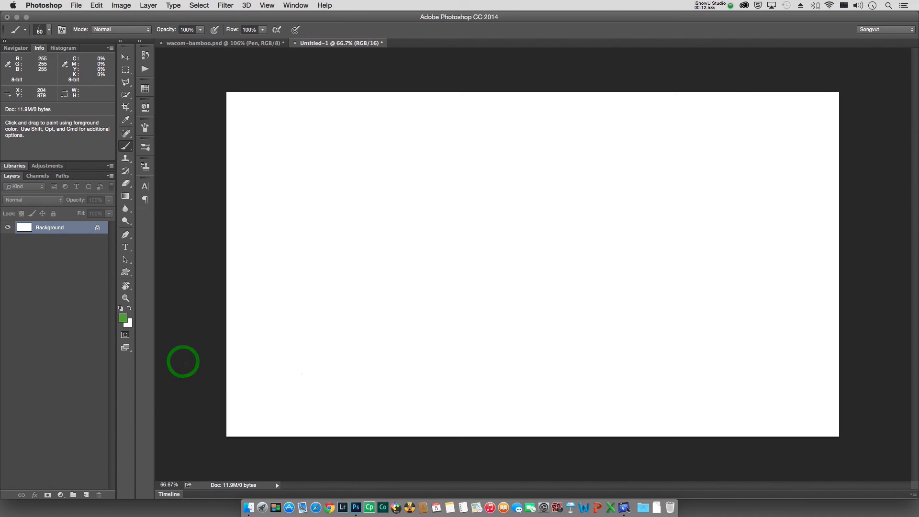
# Repaint a flipped-blade green grass row across the lower canvas, with lighter strokes above it.
pyautogui.press(']')
pyautogui.press(']')
pyautogui.press(']')
pyautogui.press(']')
pyautogui.press(']')
pyautogui.press(']')
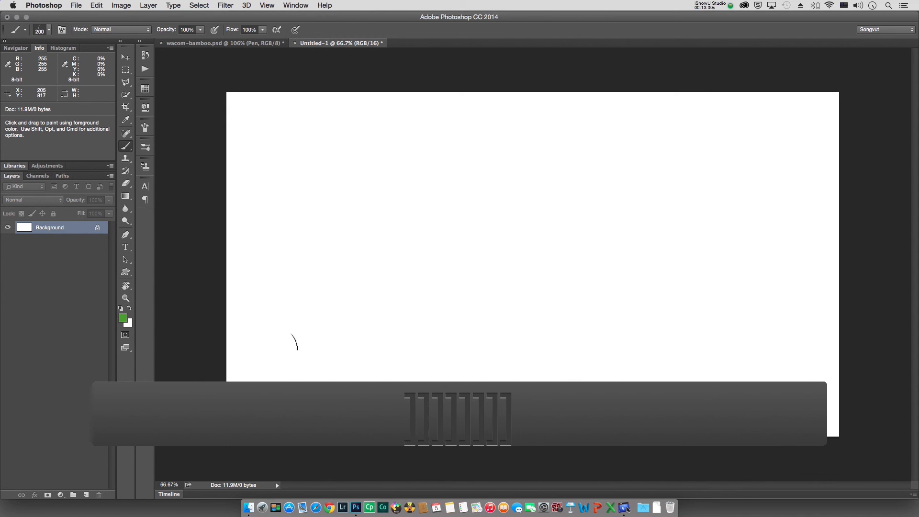
pyautogui.press(']')
pyautogui.press(']')
pyautogui.press(']')
pyautogui.click(282, 354)
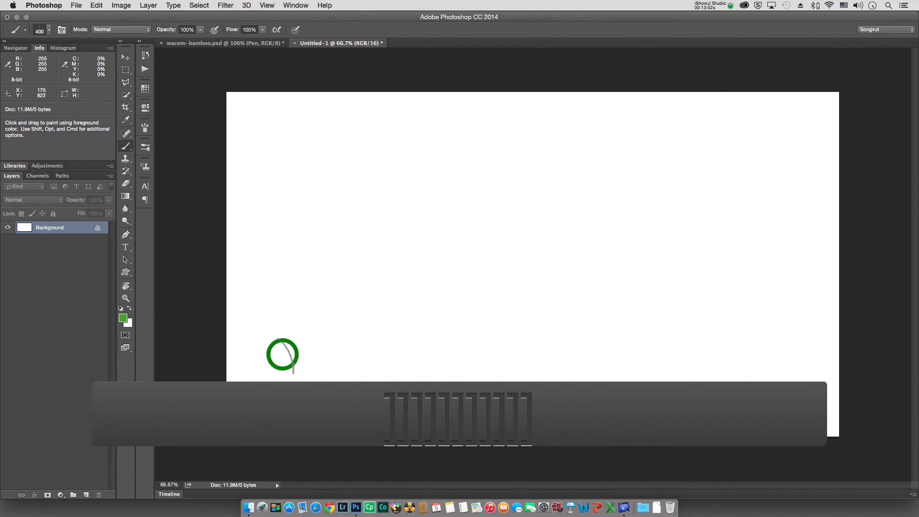
pyautogui.press('super+z')
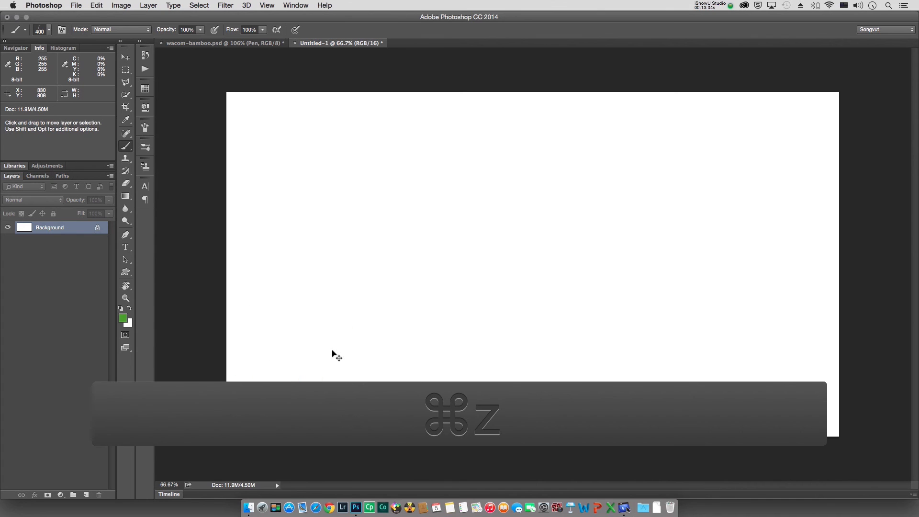
pyautogui.press('[')
pyautogui.press('[')
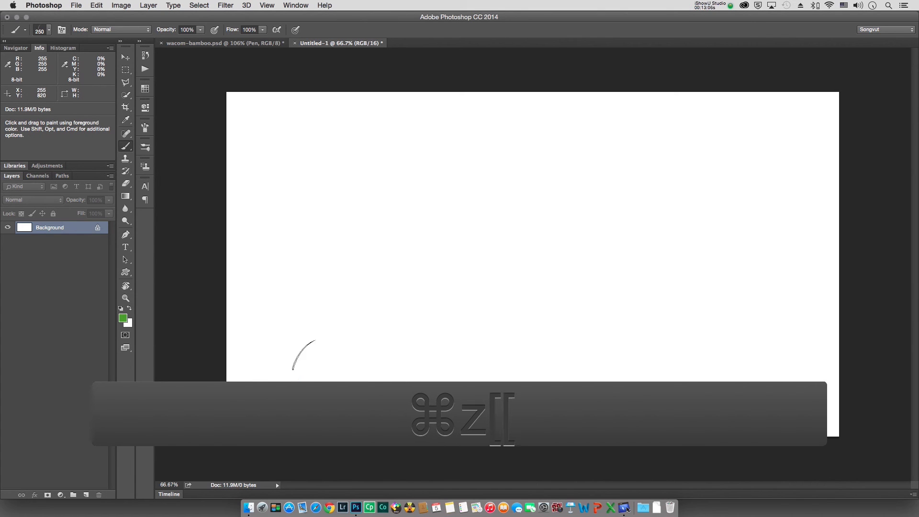
pyautogui.moveTo(306, 354)
pyautogui.mouseDown()
pyautogui.moveTo(660, 335)
pyautogui.moveTo(756, 345)
pyautogui.mouseUp()
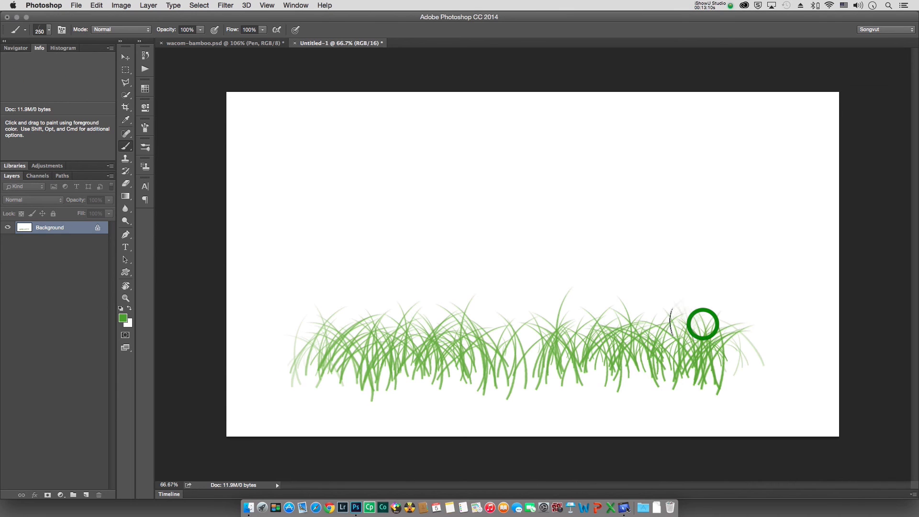
pyautogui.moveTo(702, 324); pyautogui.dragTo(617, 330)
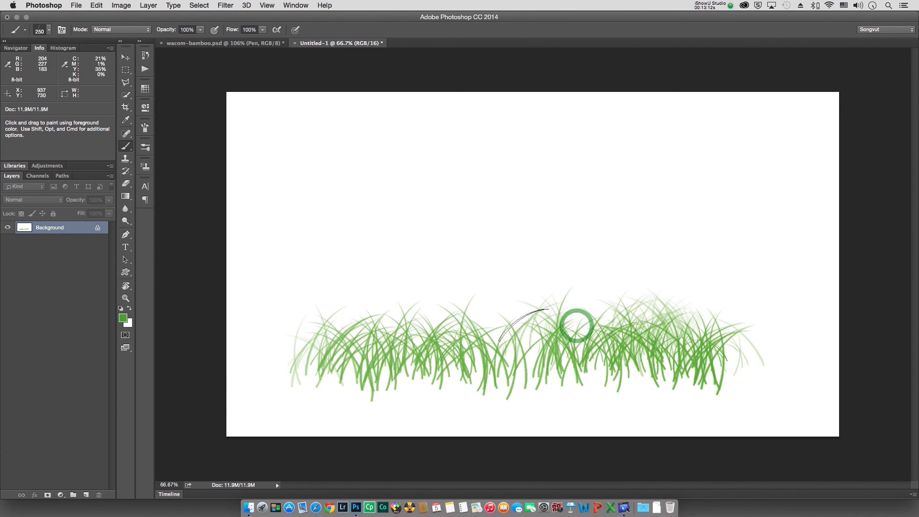
pyautogui.moveTo(492, 325); pyautogui.dragTo(495, 319)
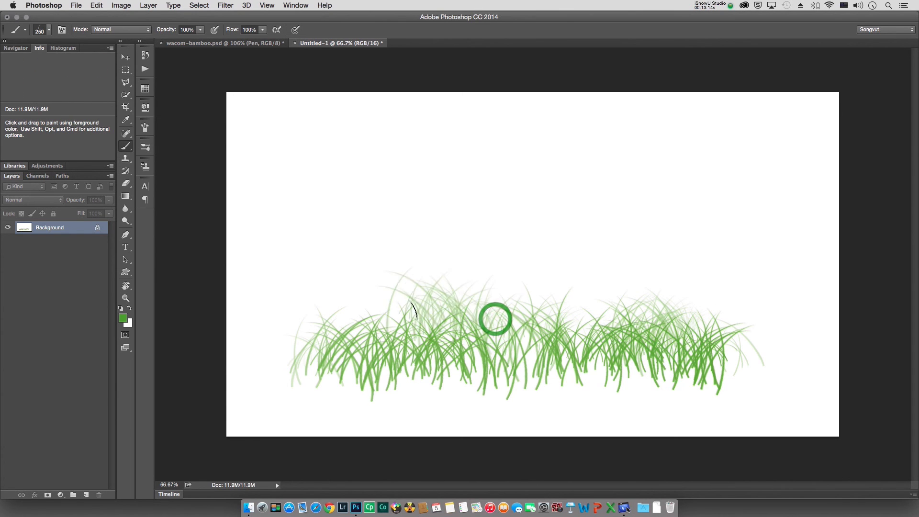
pyautogui.moveTo(343, 281)
pyautogui.mouseDown()
pyautogui.moveTo(477, 287)
pyautogui.moveTo(498, 275)
pyautogui.moveTo(555, 273)
pyautogui.mouseUp()
# Set the brush to 150 and dab a band of faint grass high above the row.
pyautogui.press('[')
pyautogui.press('[')
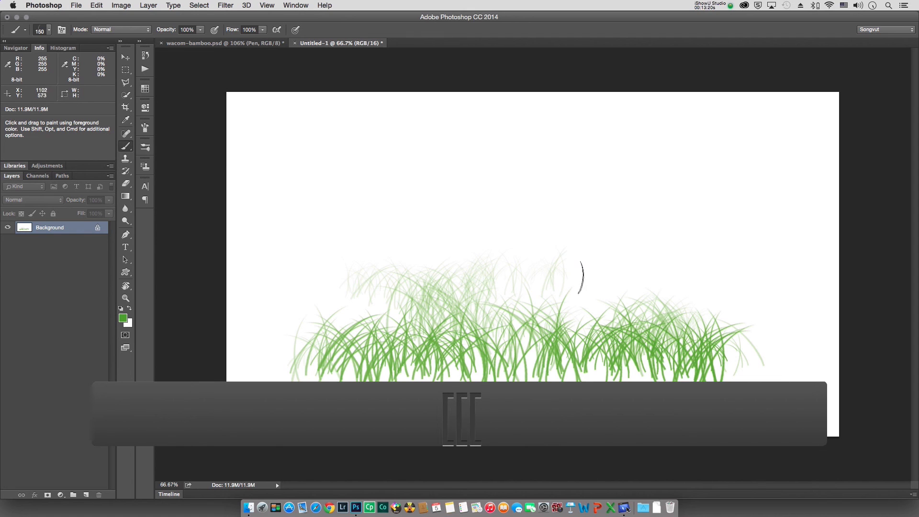
pyautogui.click(646, 223)
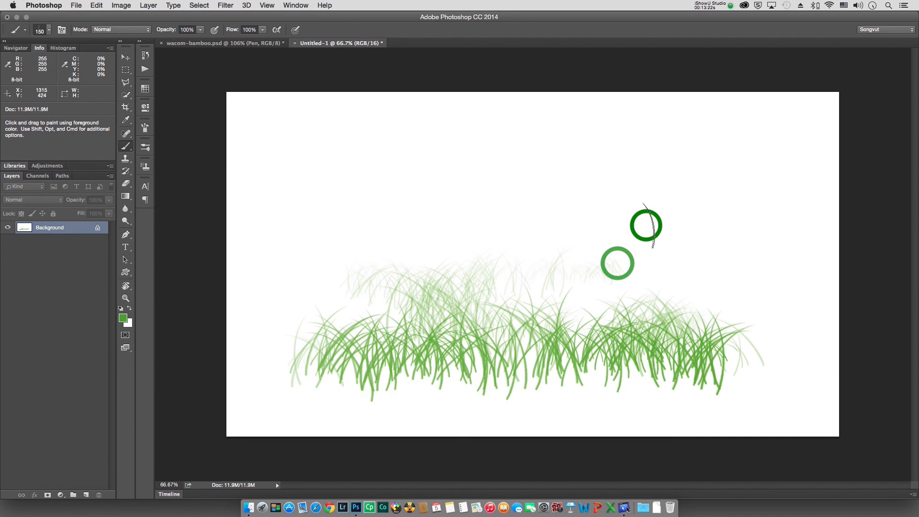
pyautogui.click(572, 238)
pyautogui.moveTo(504, 230); pyautogui.dragTo(399, 236)
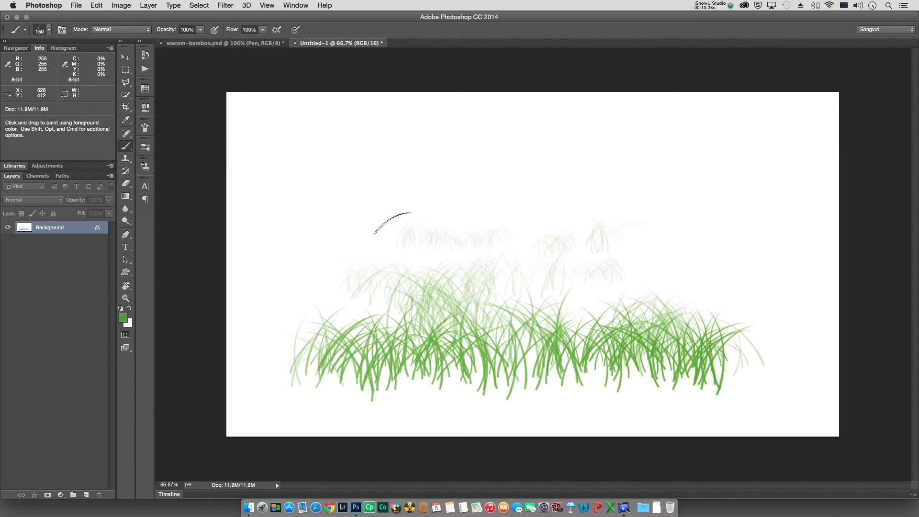
pyautogui.click(441, 209)
pyautogui.click(488, 217)
pyautogui.click(468, 222)
# Paint grass strokes across the right-centre, upper right, upper middle and left of centre.
pyautogui.click(620, 305)
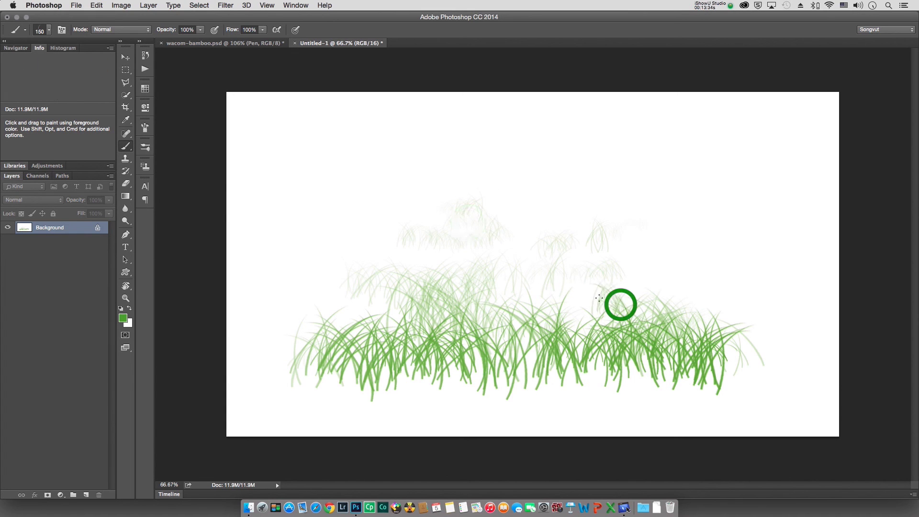
pyautogui.moveTo(540, 298); pyautogui.dragTo(607, 267)
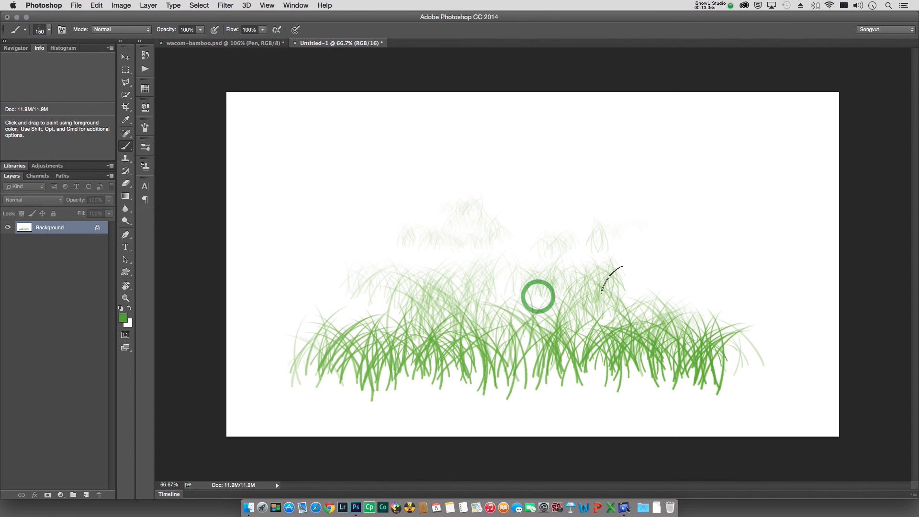
pyautogui.moveTo(718, 186); pyautogui.dragTo(675, 199)
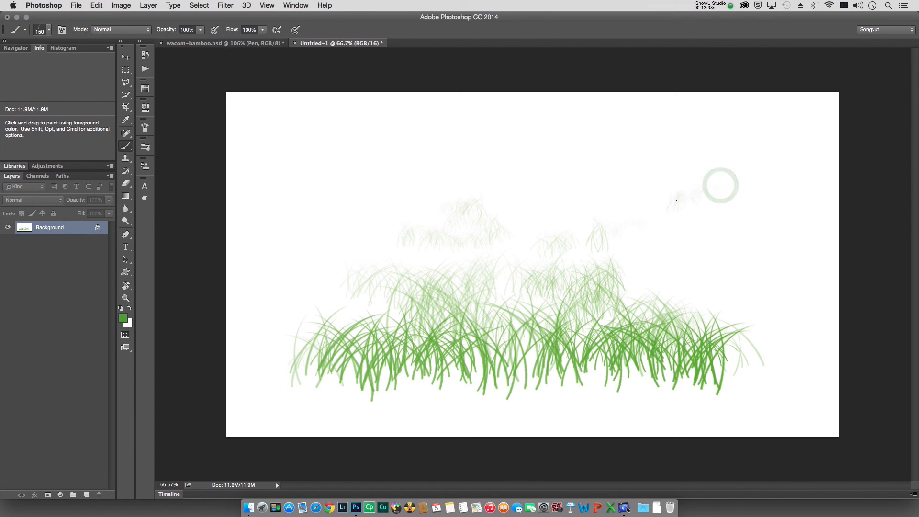
pyautogui.moveTo(626, 220); pyautogui.dragTo(590, 250)
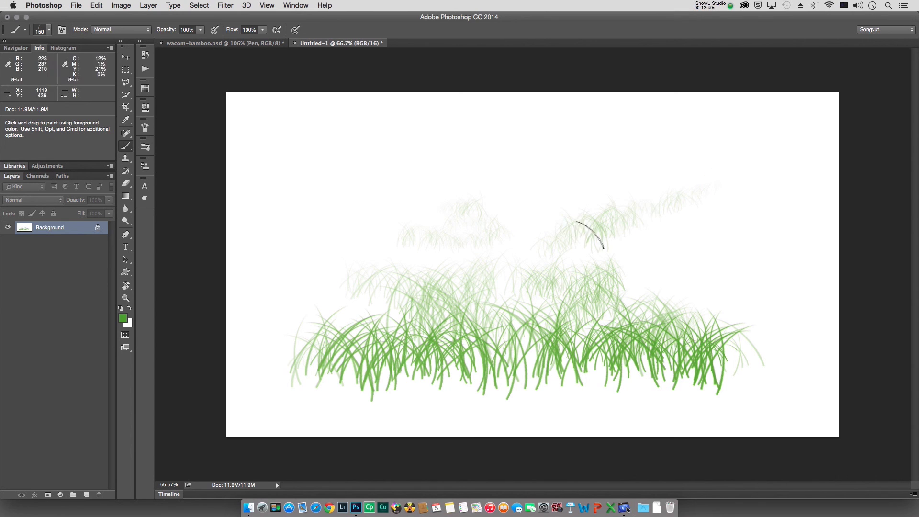
pyautogui.moveTo(648, 250)
pyautogui.mouseDown()
pyautogui.moveTo(526, 261)
pyautogui.moveTo(478, 286)
pyautogui.mouseUp()
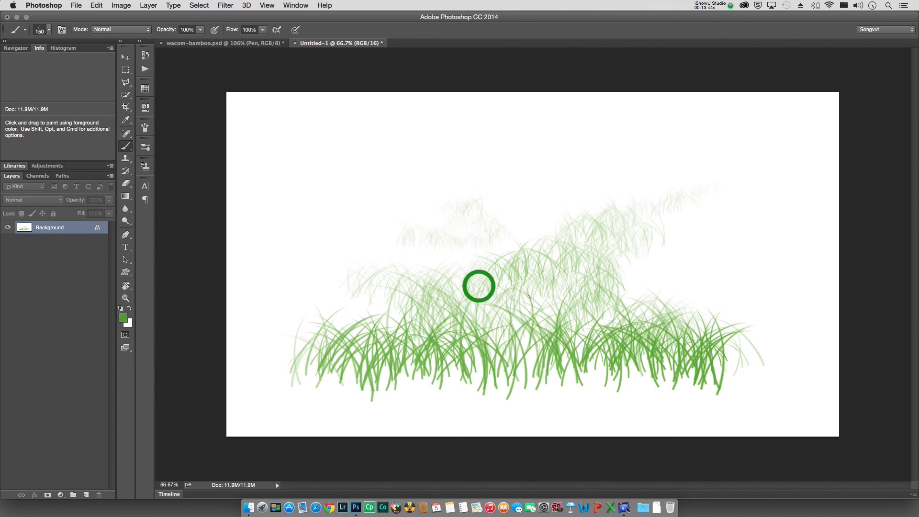
pyautogui.moveTo(533, 313); pyautogui.dragTo(438, 273)
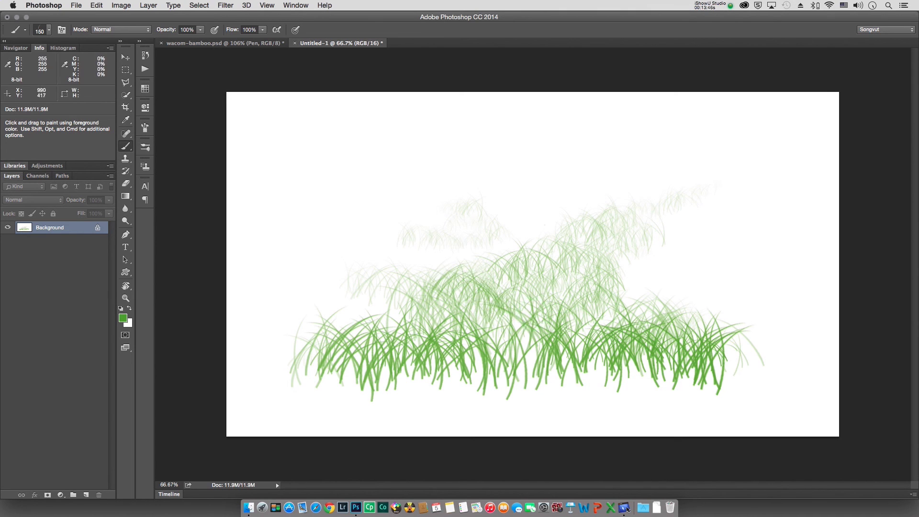
# Stamp more faint grass in the middle and upper left, reducing the brush to 100.
pyautogui.click(550, 223)
pyautogui.click(496, 206)
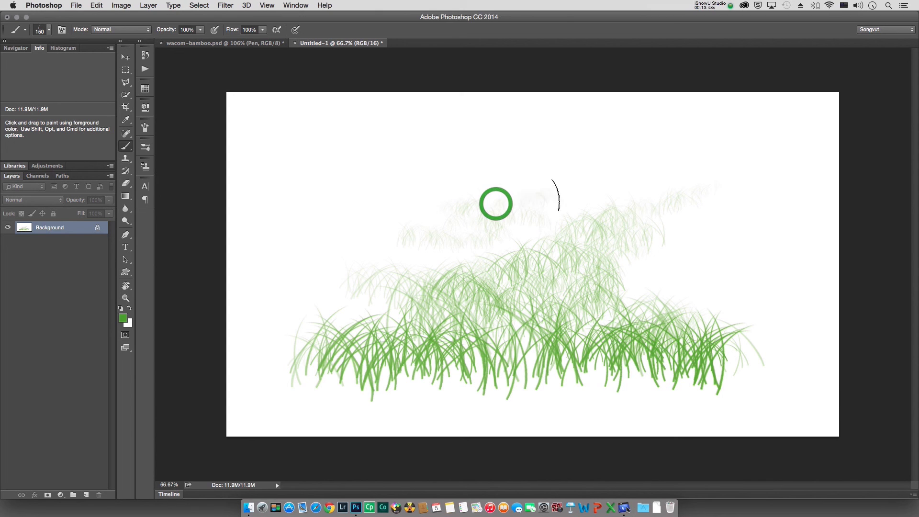
pyautogui.click(555, 185)
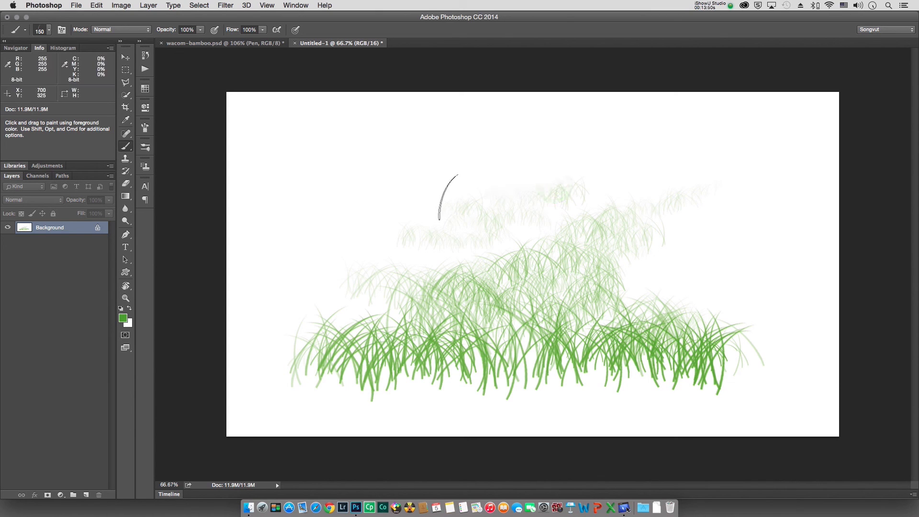
pyautogui.click(450, 197)
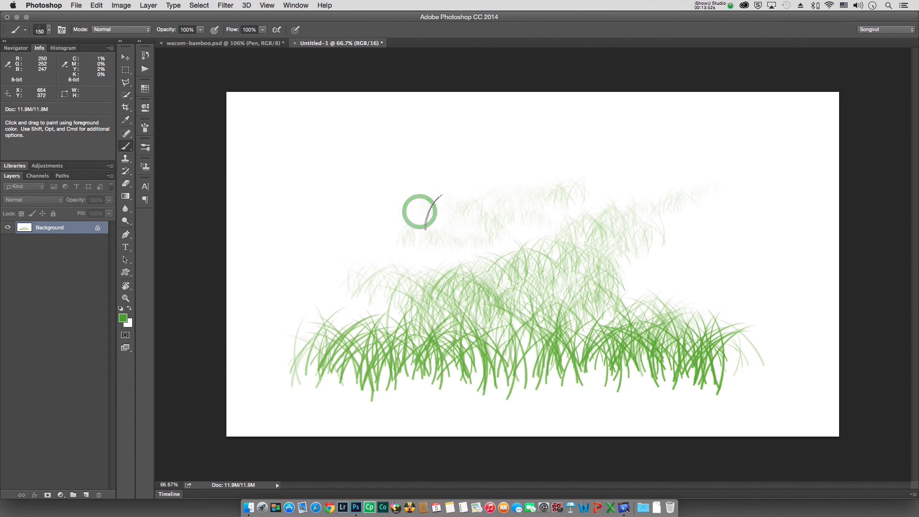
pyautogui.press('[')
pyautogui.press('[')
pyautogui.click(426, 250)
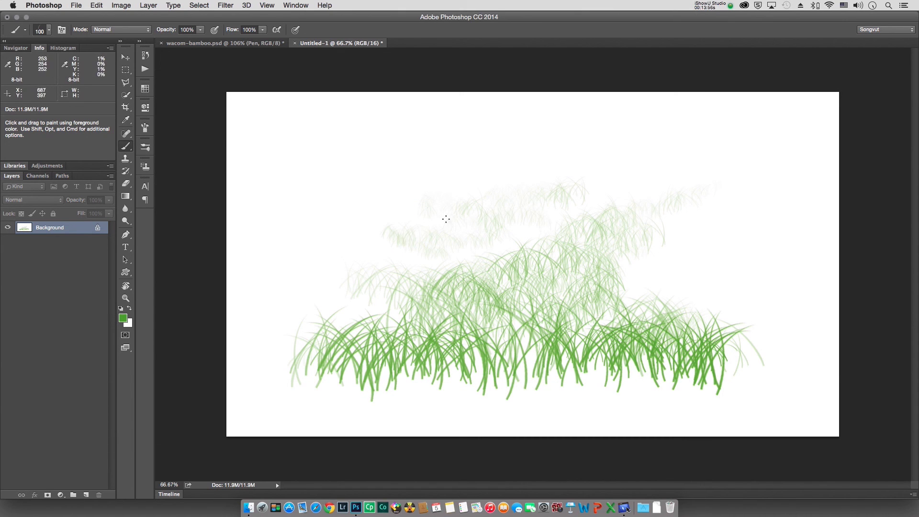
# Stamp faint grass tufts near the top centre and upper middle of the field.
pyautogui.click(526, 171)
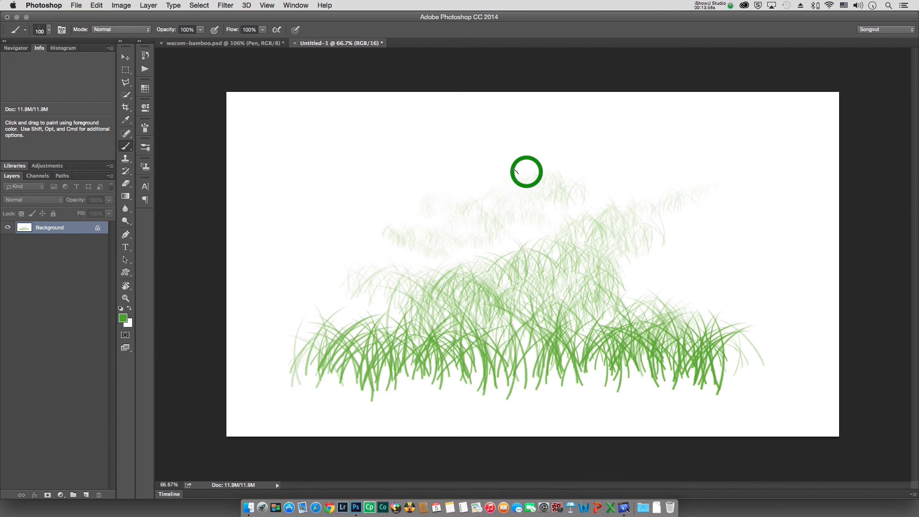
pyautogui.click(498, 165)
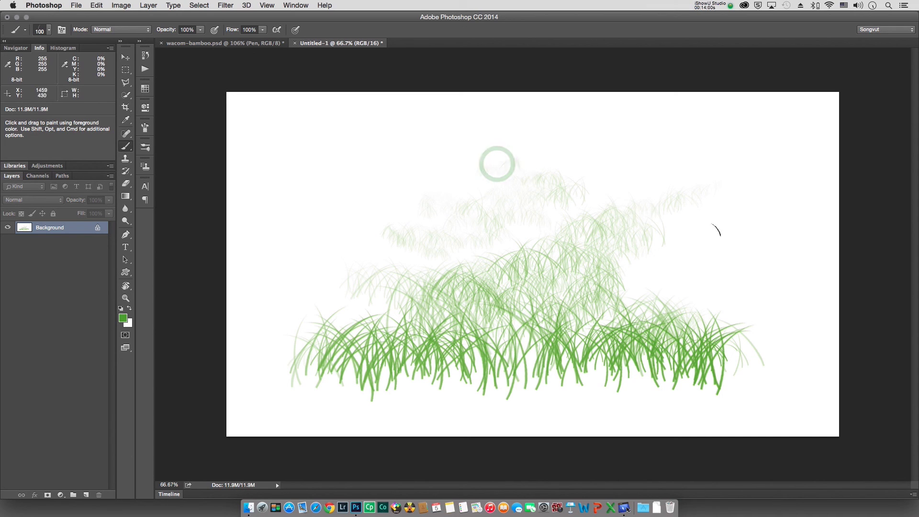
pyautogui.click(555, 225)
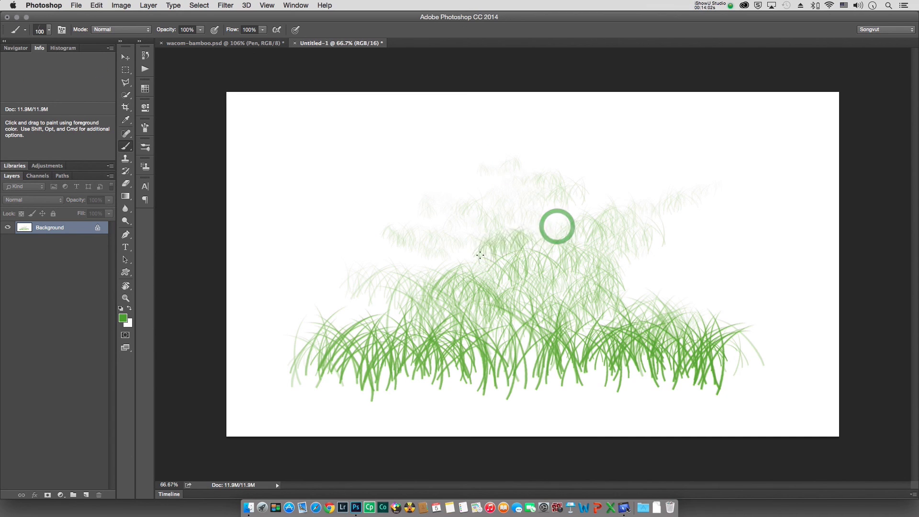
pyautogui.click(522, 230)
pyautogui.click(511, 214)
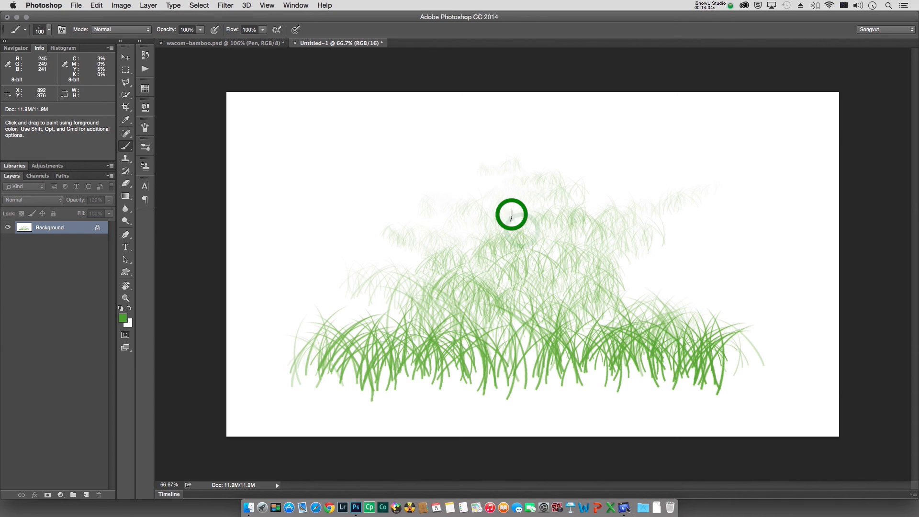
pyautogui.click(474, 197)
pyautogui.click(536, 205)
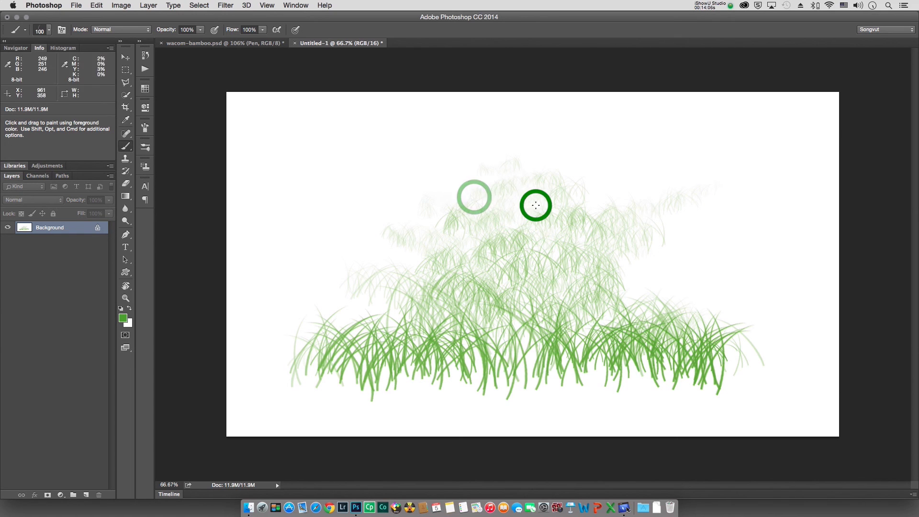
# Darken the central grass band above the dense bottom, then enlarge the brush to 200.
pyautogui.click(646, 308)
pyautogui.click(495, 325)
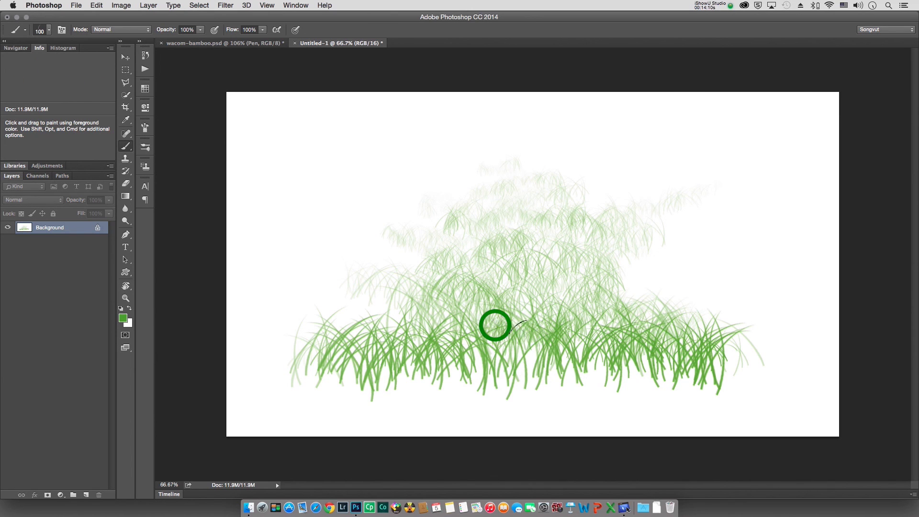
pyautogui.moveTo(556, 335)
pyautogui.mouseDown()
pyautogui.moveTo(622, 311)
pyautogui.moveTo(455, 304)
pyautogui.mouseUp()
pyautogui.click(467, 353)
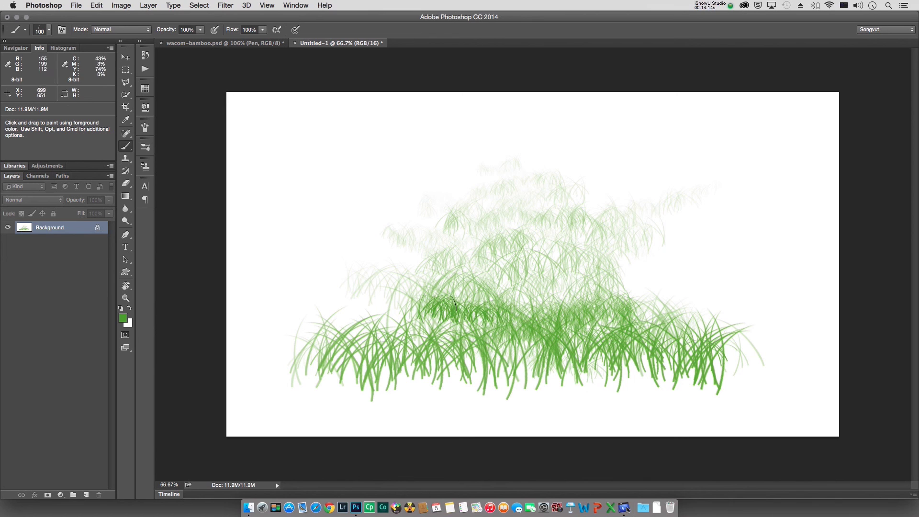
pyautogui.press(']')
pyautogui.press(']')
pyautogui.press(']')
pyautogui.press(']')
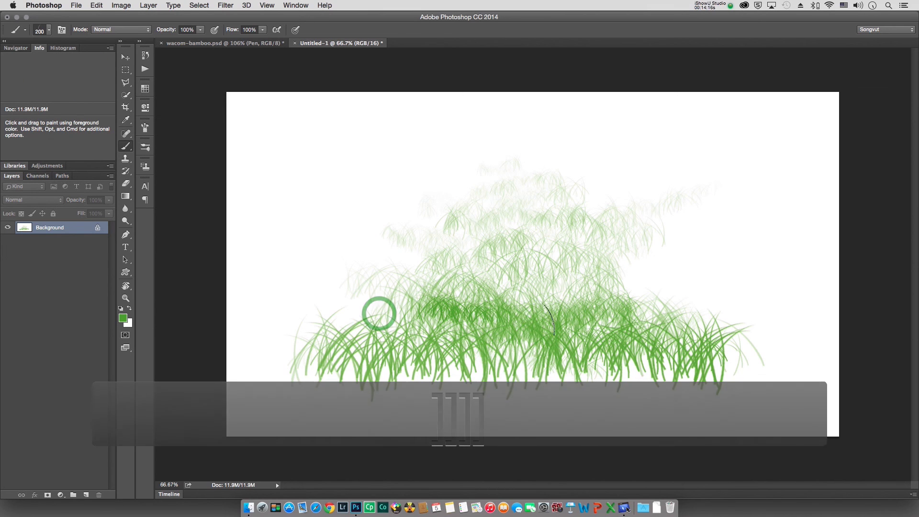
# Add grass strokes along the bottom edge, drop the brush to 125, and show Shape Dynamics.
pyautogui.click(529, 351)
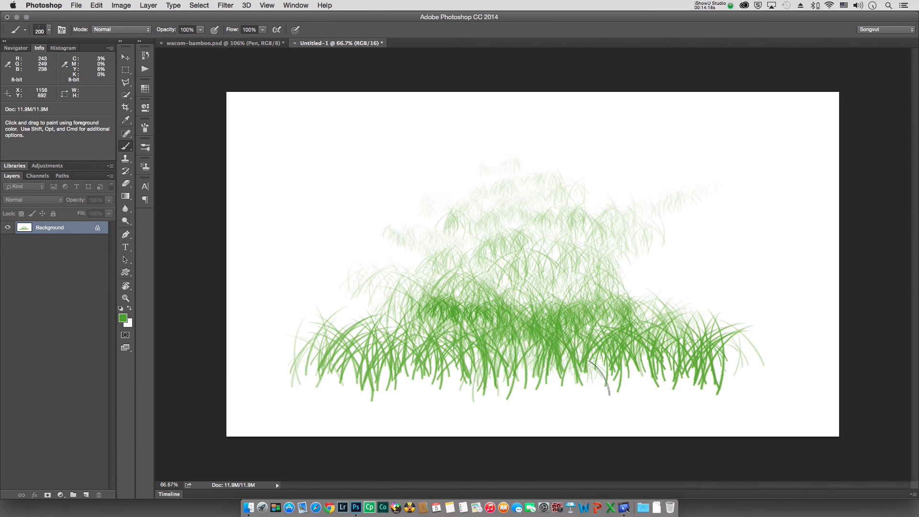
pyautogui.moveTo(599, 378); pyautogui.dragTo(665, 378)
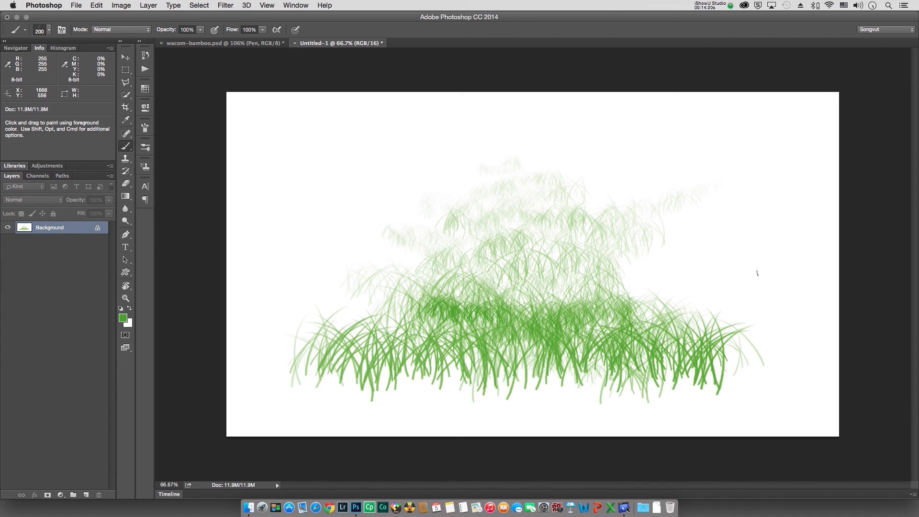
pyautogui.press('[')
pyautogui.press('[')
pyautogui.press('[')
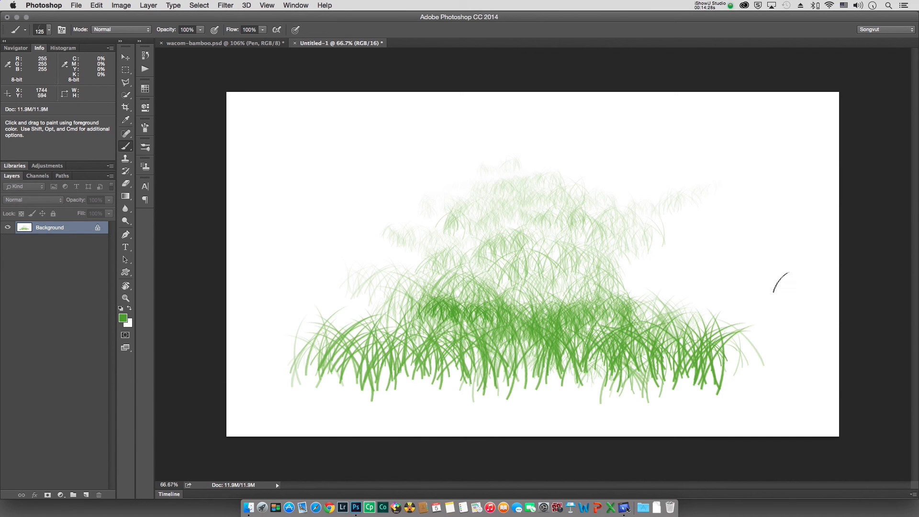
pyautogui.click(147, 132)
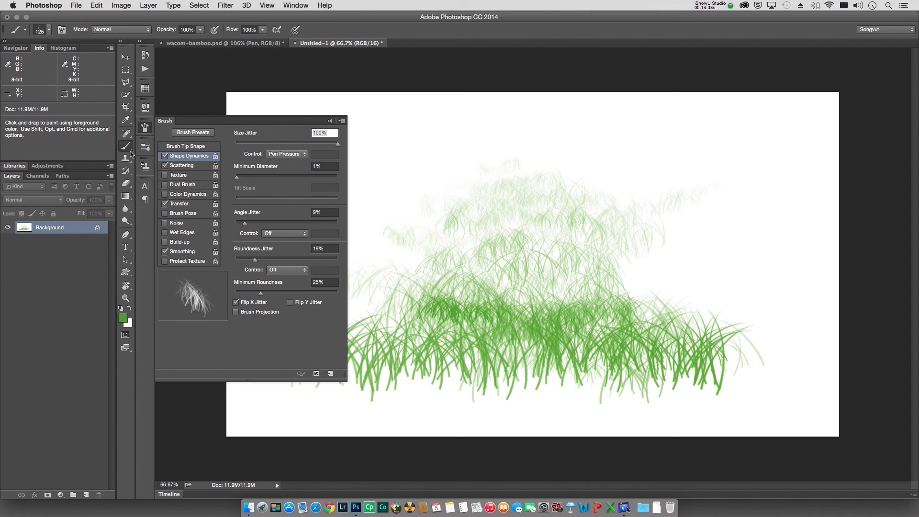
# Close the brush settings, thicken right-centre and middle grass, and add faint blades near the top.
pyautogui.click(145, 128)
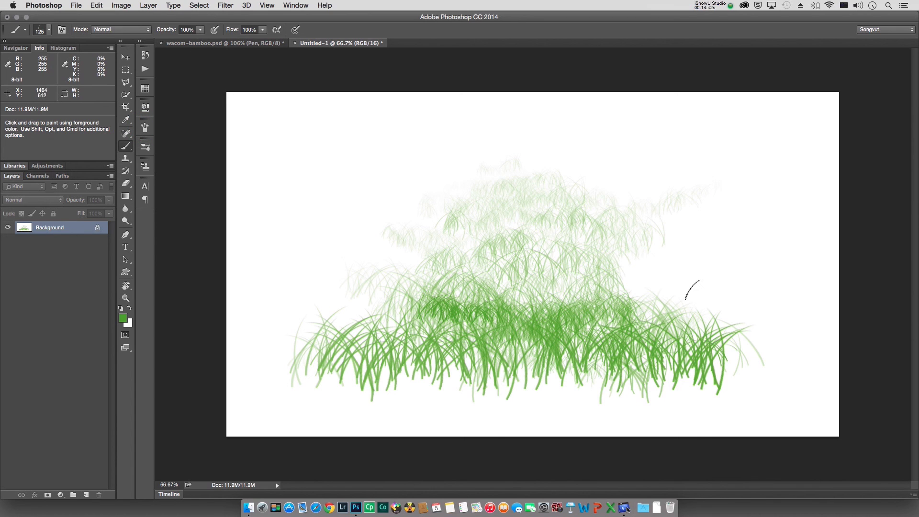
pyautogui.moveTo(692, 290); pyautogui.dragTo(617, 304)
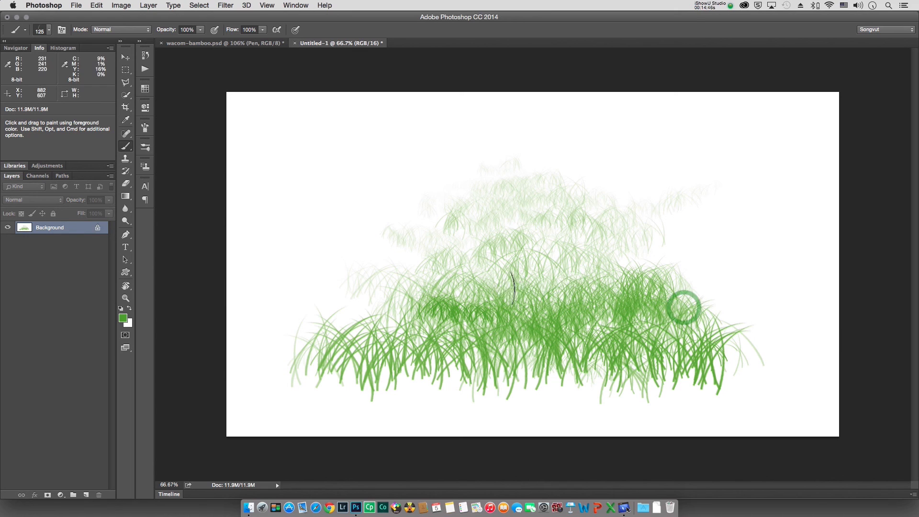
pyautogui.click(507, 281)
pyautogui.click(568, 271)
pyautogui.click(549, 250)
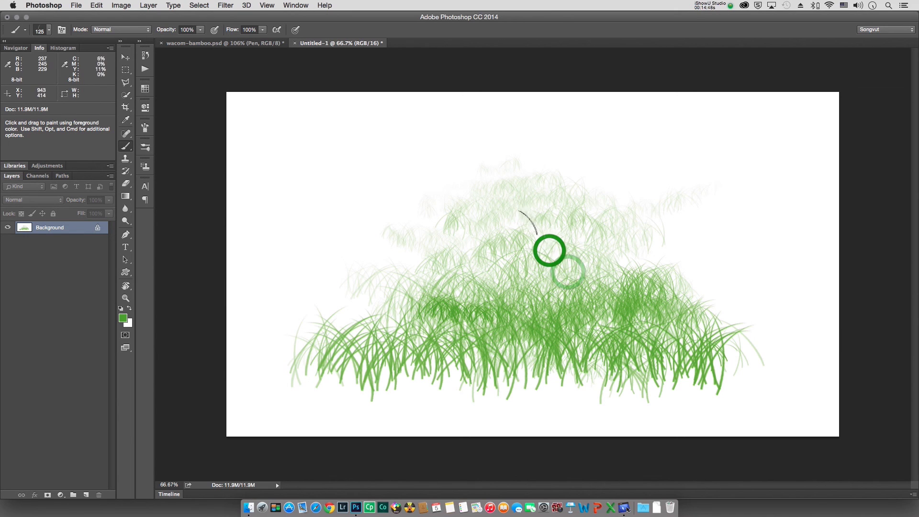
pyautogui.click(509, 160)
pyautogui.click(541, 158)
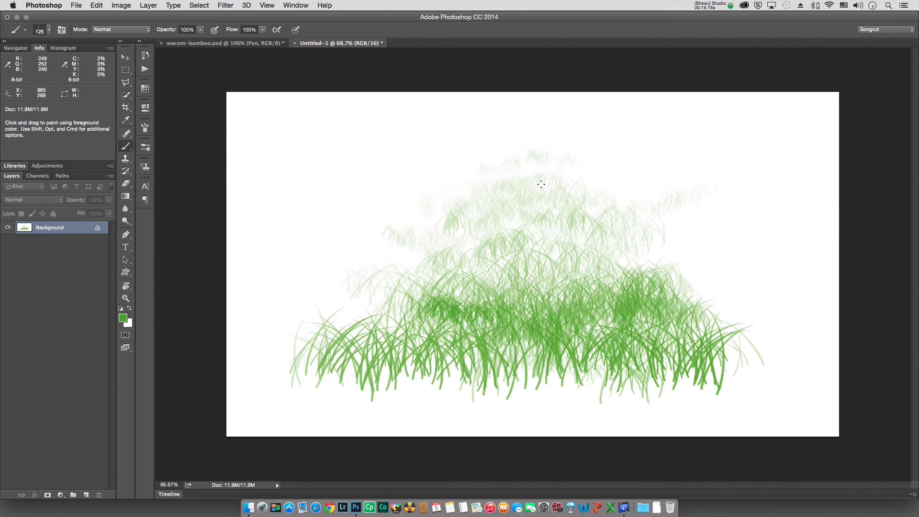
pyautogui.press('super+shift')
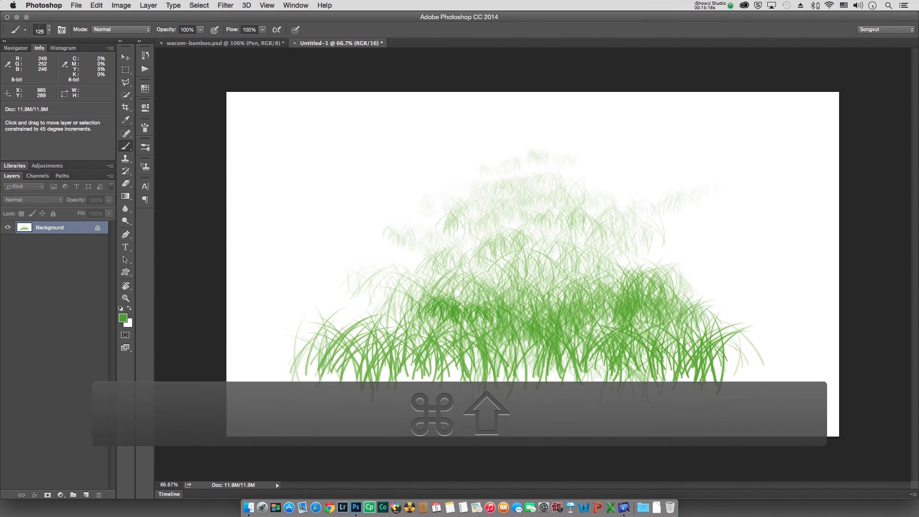